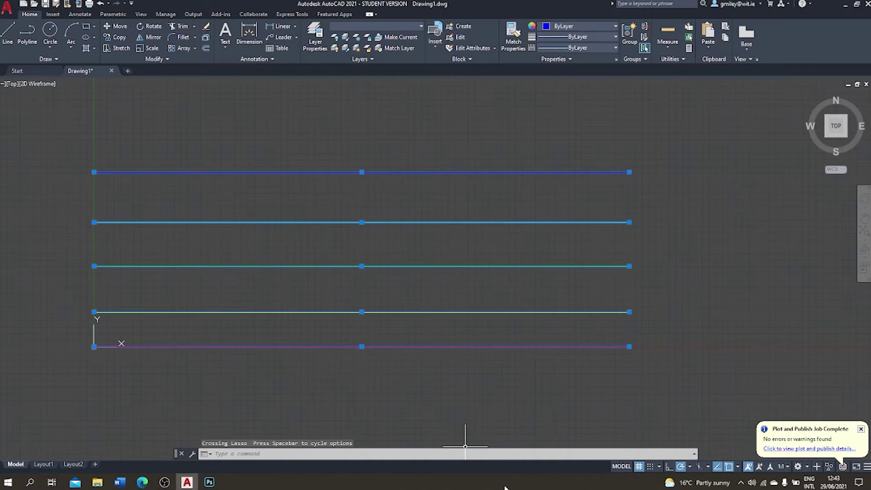
# - Delete the five selected horizontal lines and make Layer1 the current layer
pyautogui.press('Delete')
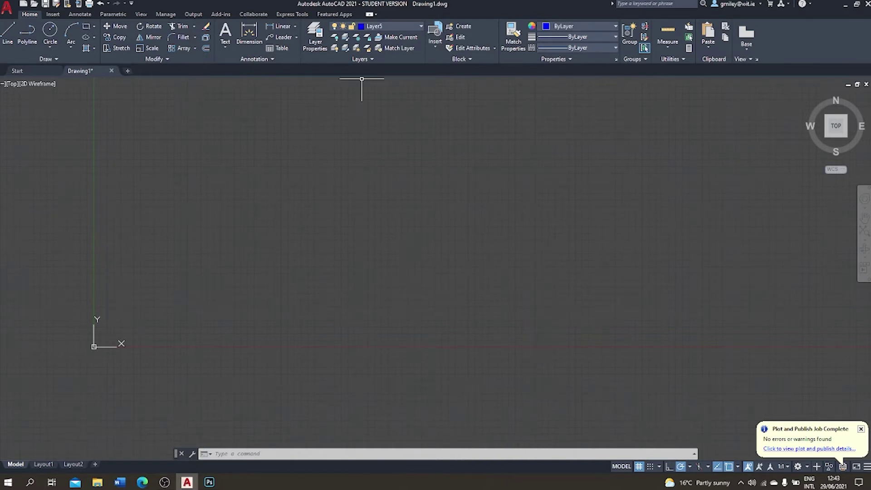
pyautogui.click(386, 26)
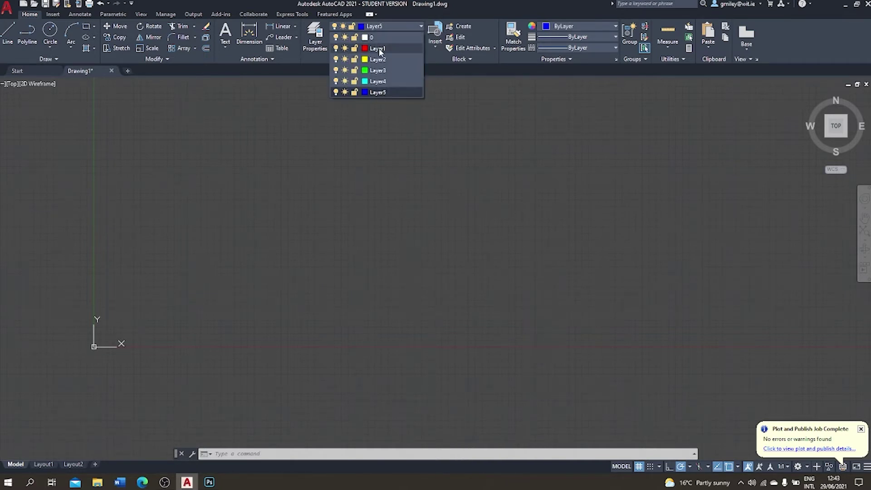
pyautogui.click(379, 50)
# - Draw a horizontal line 2000 units long, starting slightly above and to the right of the origin
pyautogui.moveTo(295, 225); pyautogui.dragTo(288, 254, button='middle')
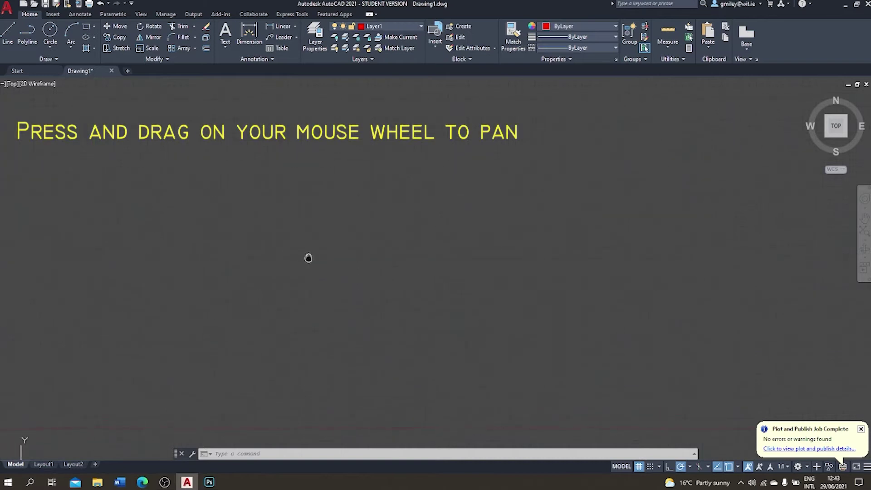
pyautogui.moveTo(382, 257); pyautogui.dragTo(254, 233, button='middle')
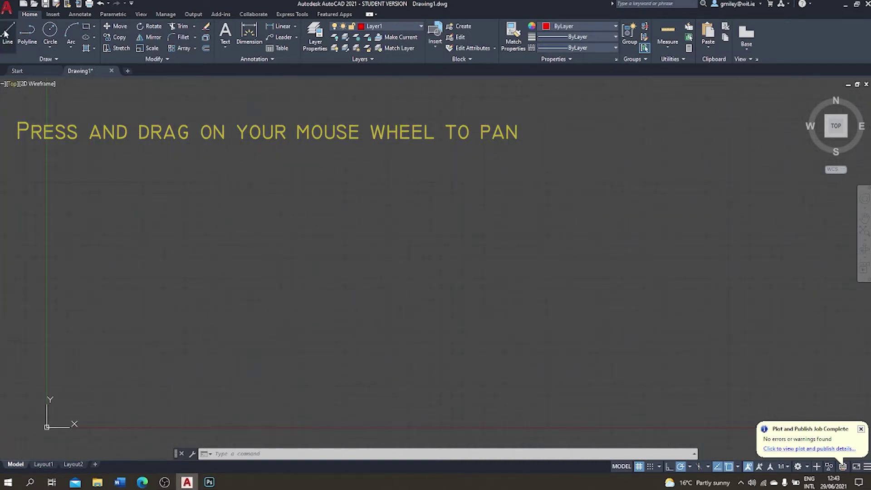
pyautogui.click(8, 34)
pyautogui.click(106, 340)
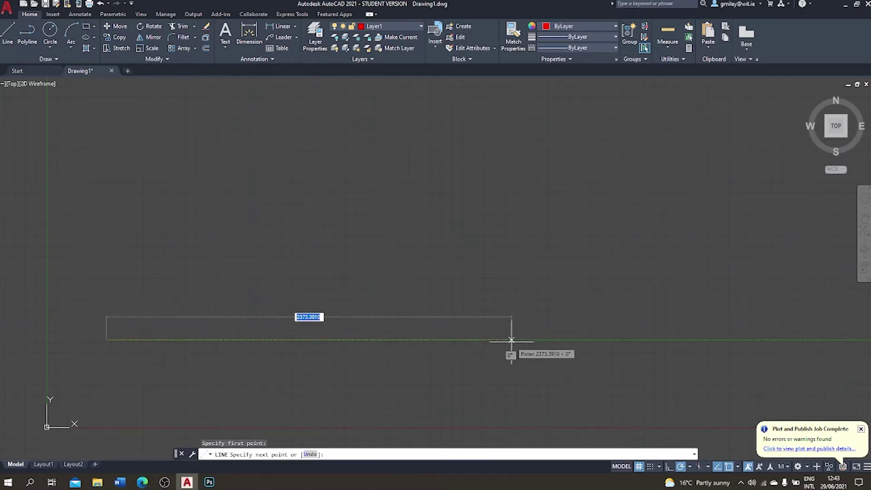
pyautogui.write('2000')
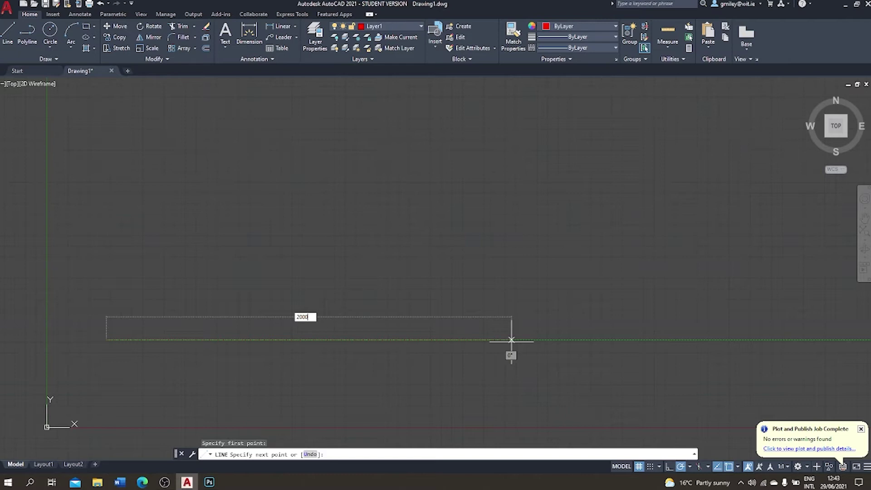
pyautogui.press('Return')
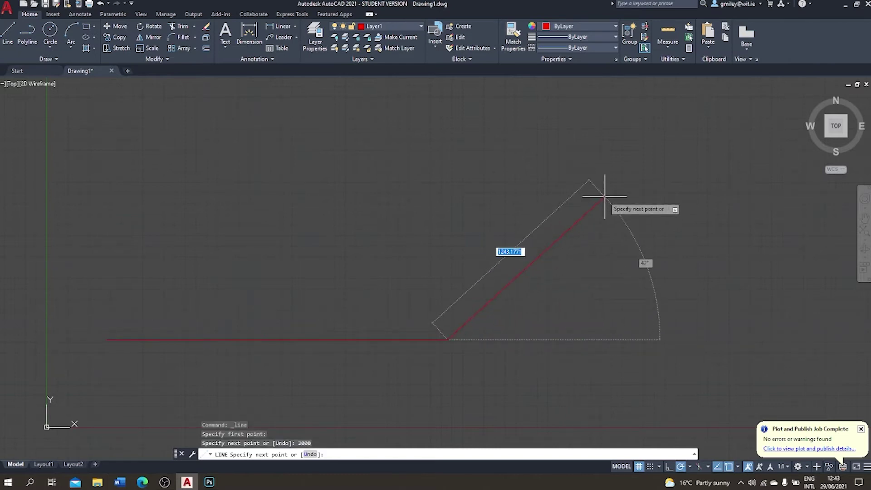
pyautogui.press('Escape')
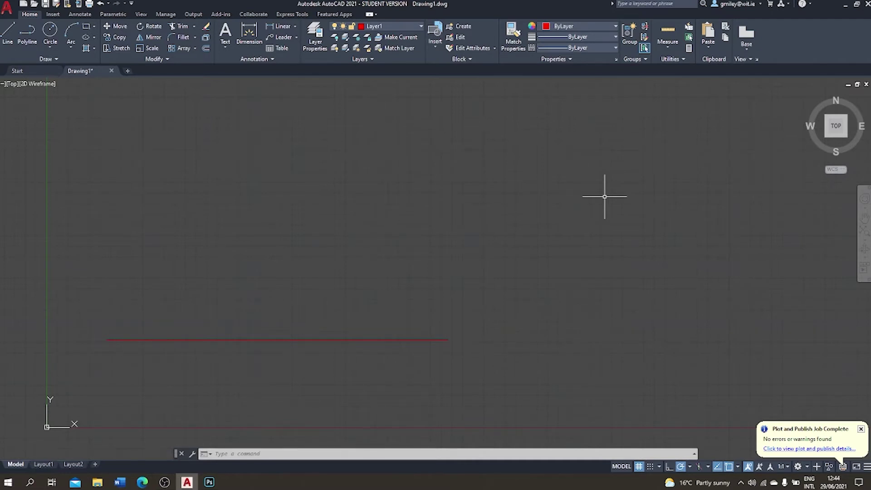
# - Draw a second horizontal line 2000 units long, starting 1000 units to the right of the first line's right endpoint
pyautogui.click(9, 39)
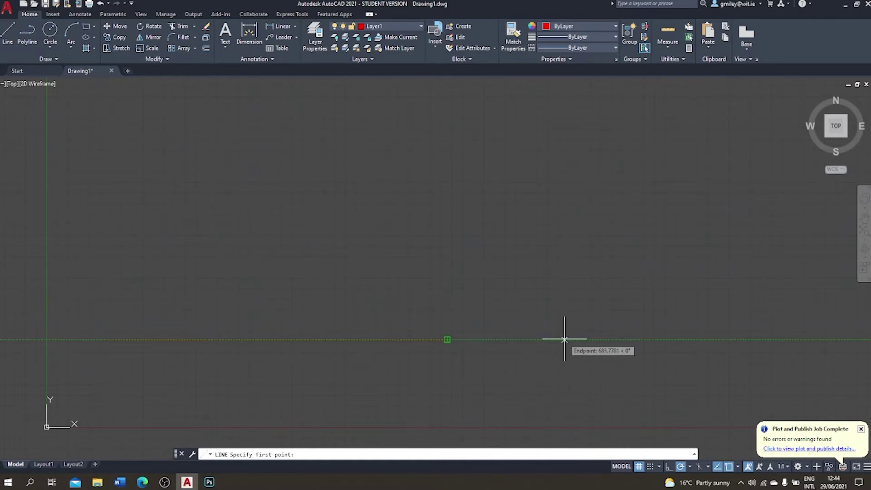
pyautogui.write('1')
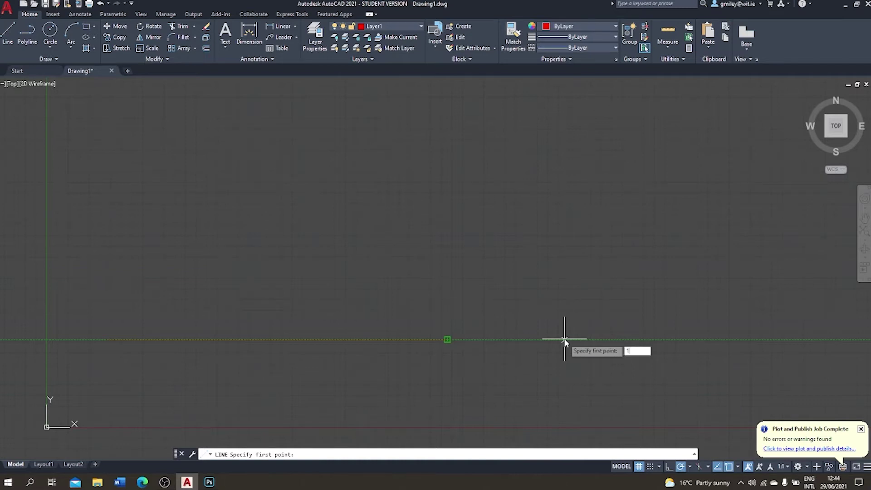
pyautogui.write('000')
pyautogui.press('Return')
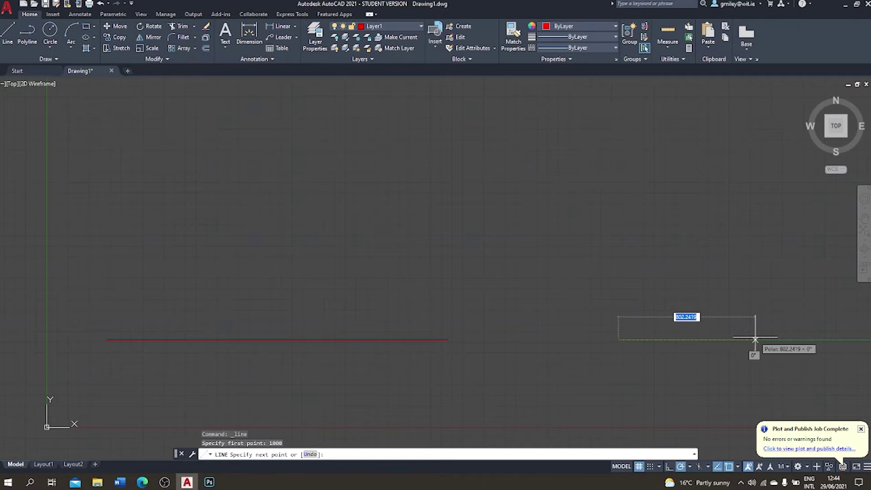
pyautogui.write('200')
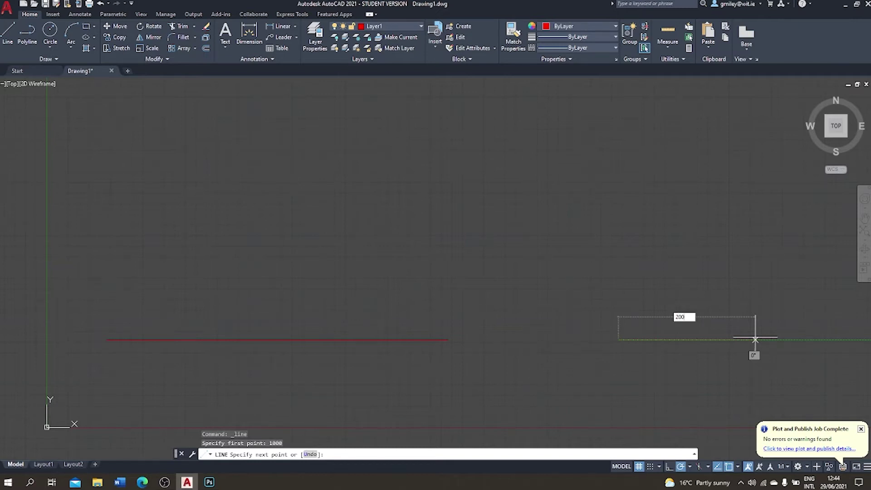
pyautogui.press('Return')
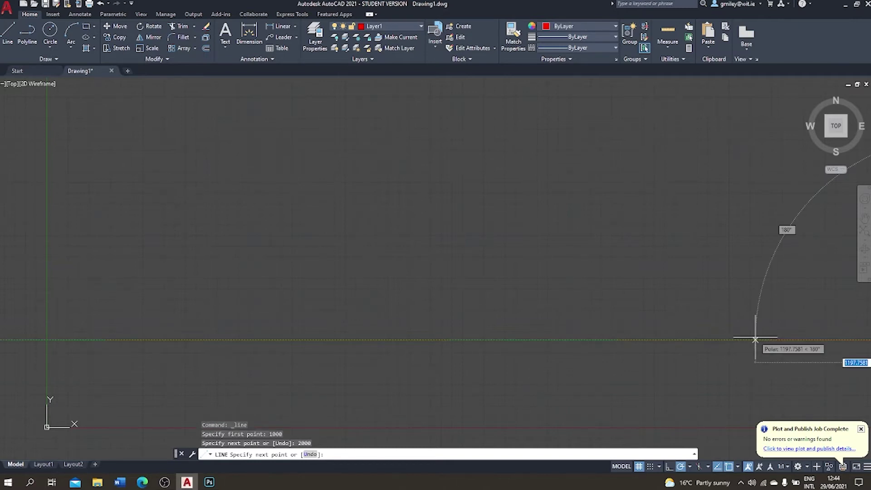
pyautogui.press('Escape')
# - Draw a third 2000-unit horizontal line in the same row, leaving a 1000-unit gap after the second line
pyautogui.scroll(-4, 756, 337)
pyautogui.moveTo(755, 337); pyautogui.dragTo(326, 318, button='middle')
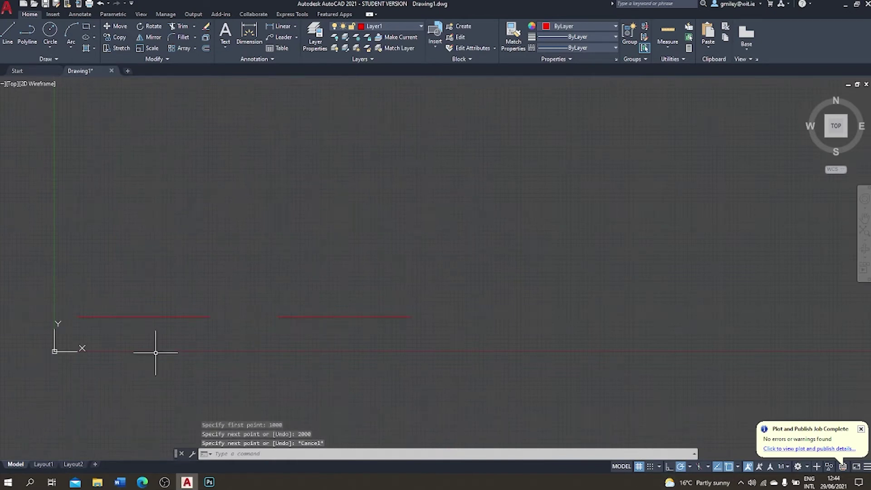
pyautogui.scroll(2, 238, 245)
pyautogui.moveTo(235, 244); pyautogui.dragTo(263, 195, button='middle')
pyautogui.click(8, 32)
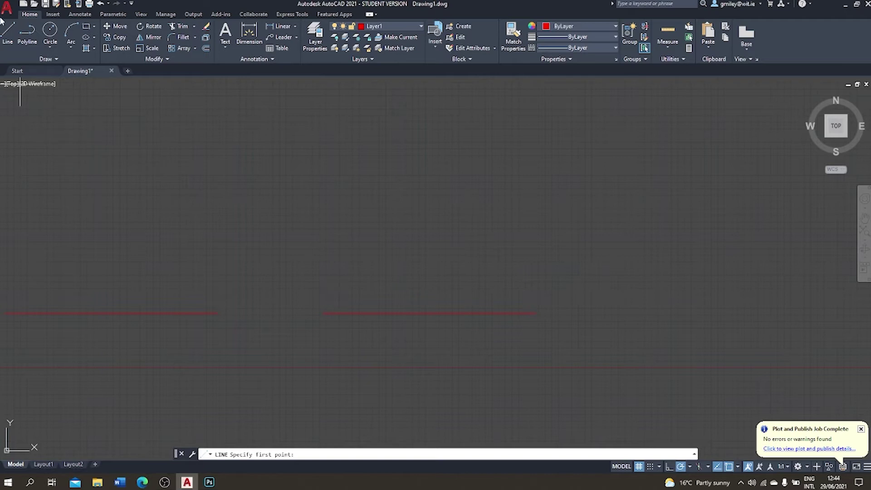
pyautogui.click(8, 32)
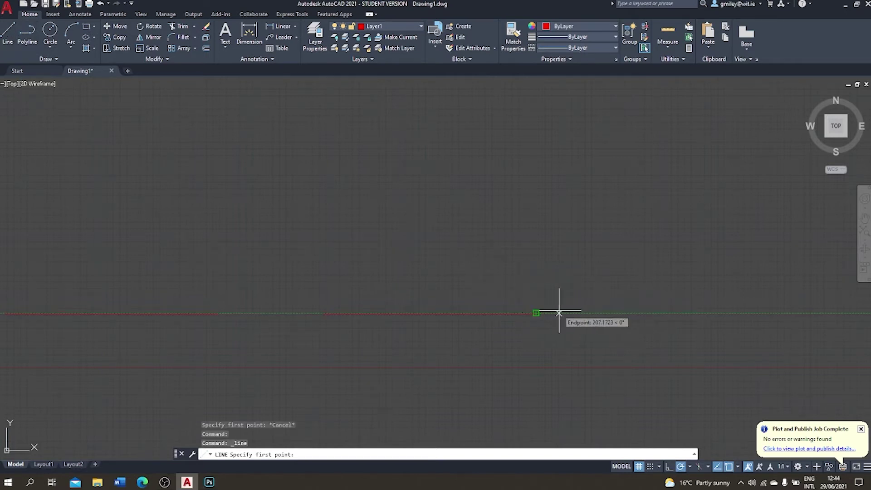
pyautogui.write('1000')
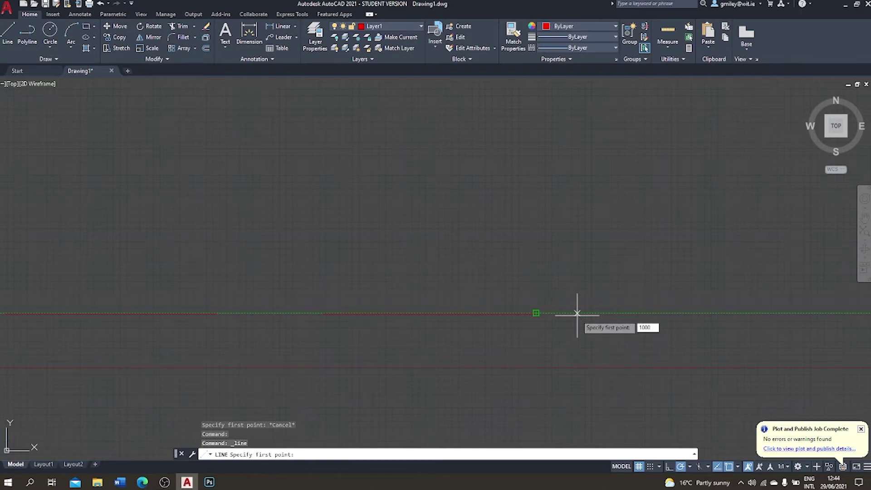
pyautogui.press('Return')
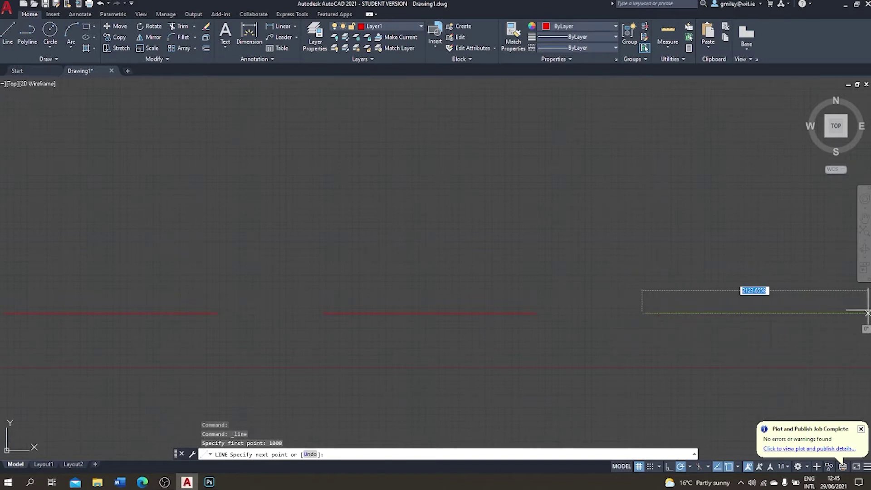
pyautogui.write('2000')
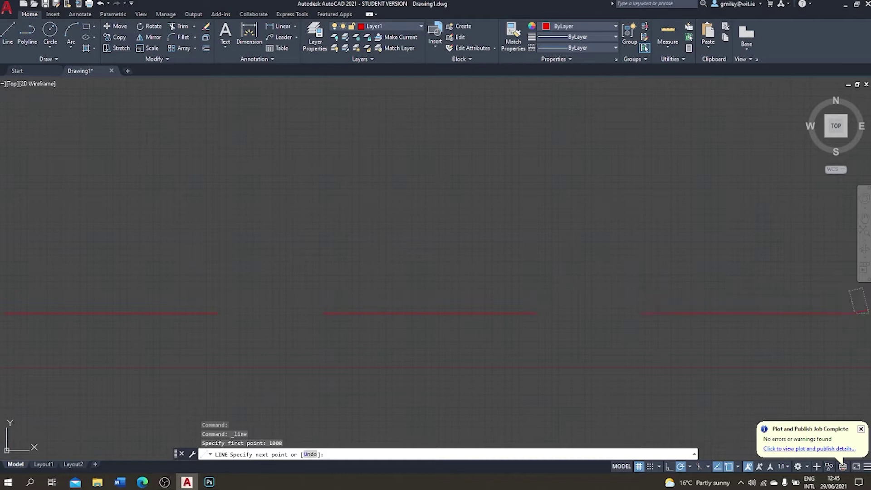
pyautogui.press('Return')
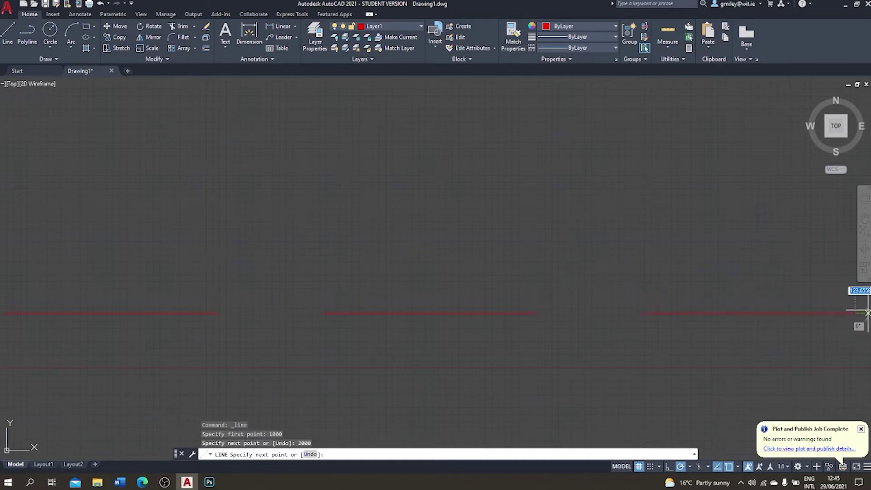
pyautogui.press('Escape')
# - Draw a fourth 2000-unit horizontal line in the same row, starting 1000 units beyond the third line's right endpoint
pyautogui.scroll(-3, 551, 341)
pyautogui.moveTo(550, 340); pyautogui.dragTo(306, 331, button='middle')
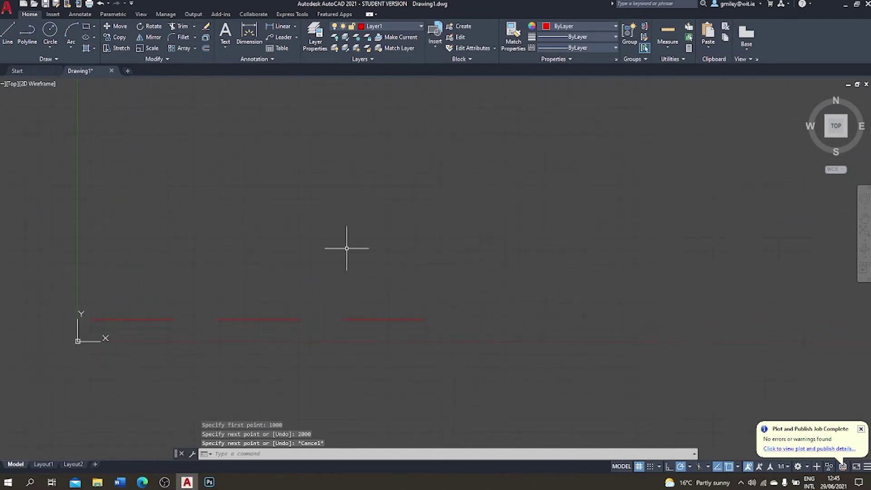
pyautogui.click(6, 36)
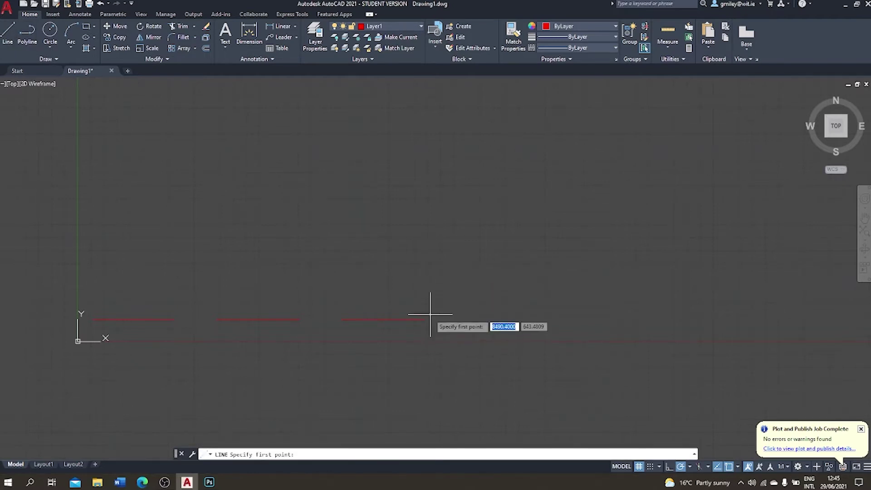
pyautogui.write('1000')
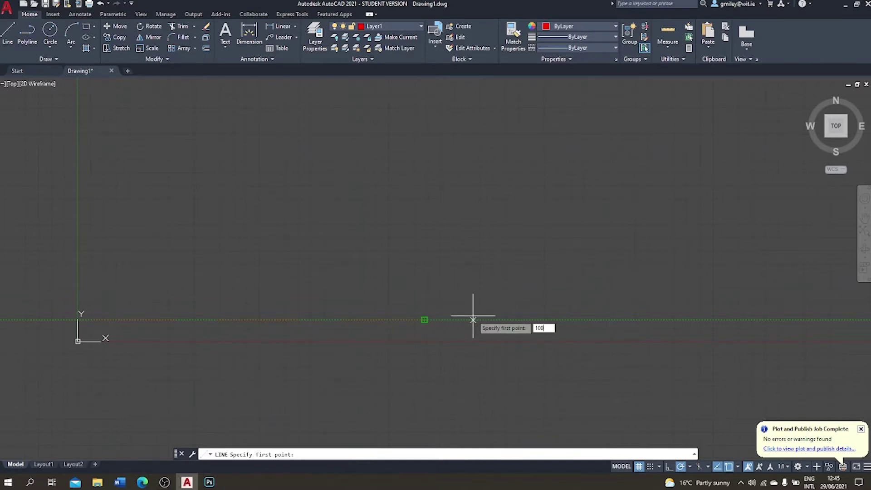
pyautogui.press('Return')
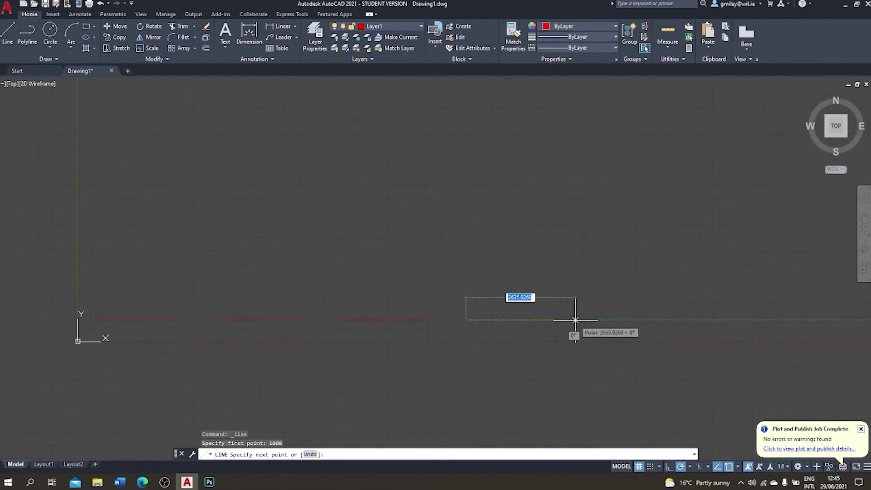
pyautogui.write('2000')
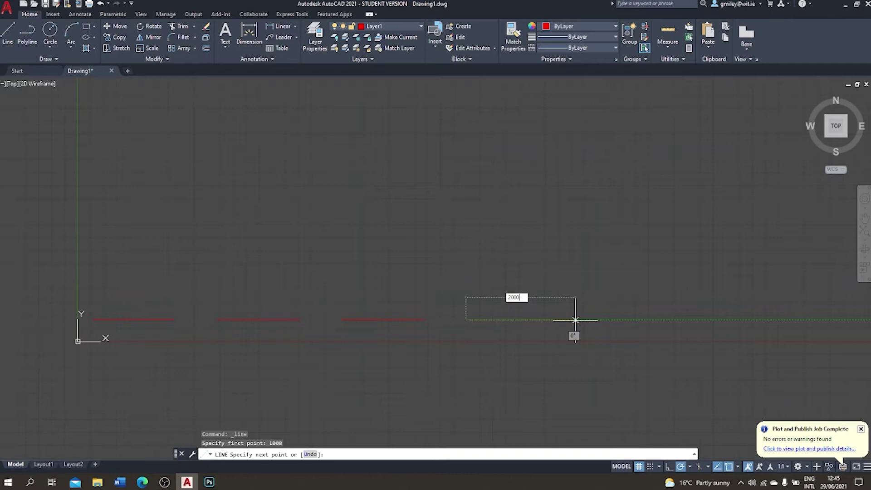
pyautogui.press('Return')
pyautogui.press('Escape')
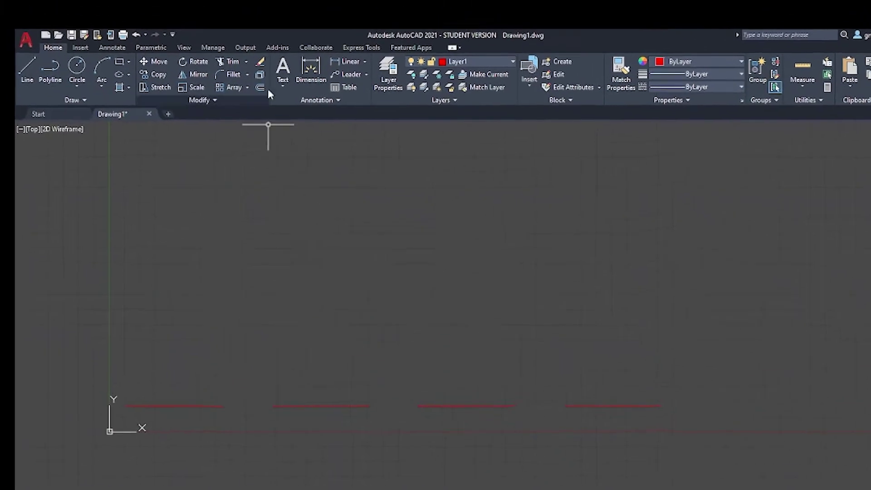
# - Offset the first line of the row downward by a distance of 400
pyautogui.click(359, 160)
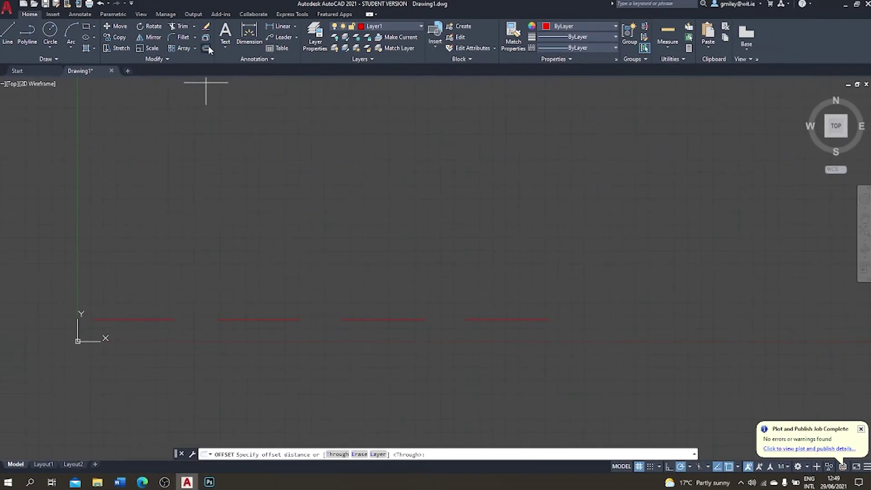
pyautogui.press('Escape')
pyautogui.write('offset')
pyautogui.press('Return')
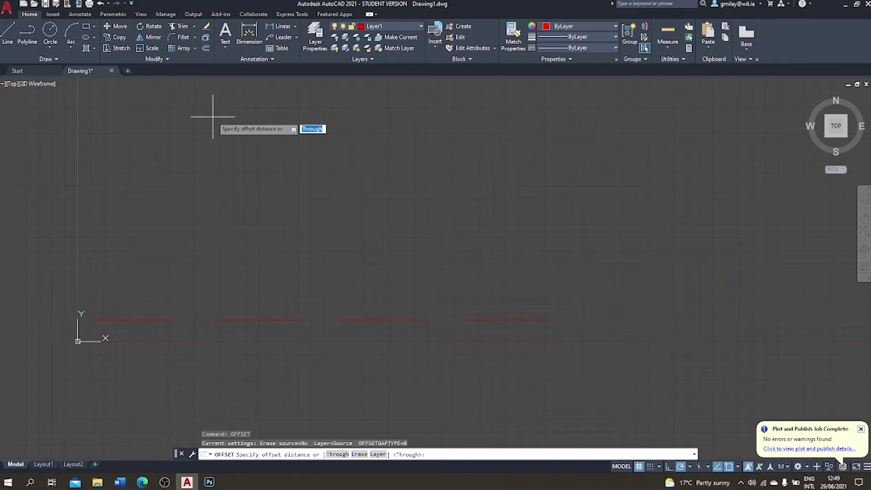
pyautogui.write('400')
pyautogui.press('Return')
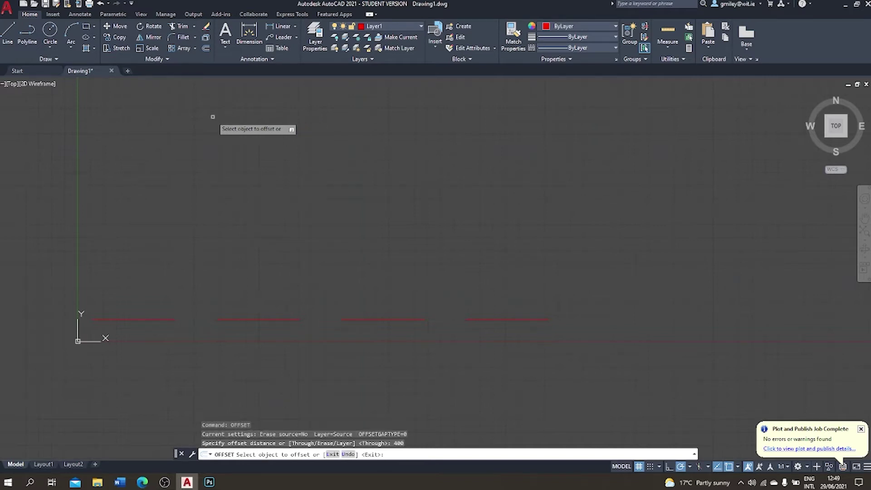
pyautogui.click(137, 320)
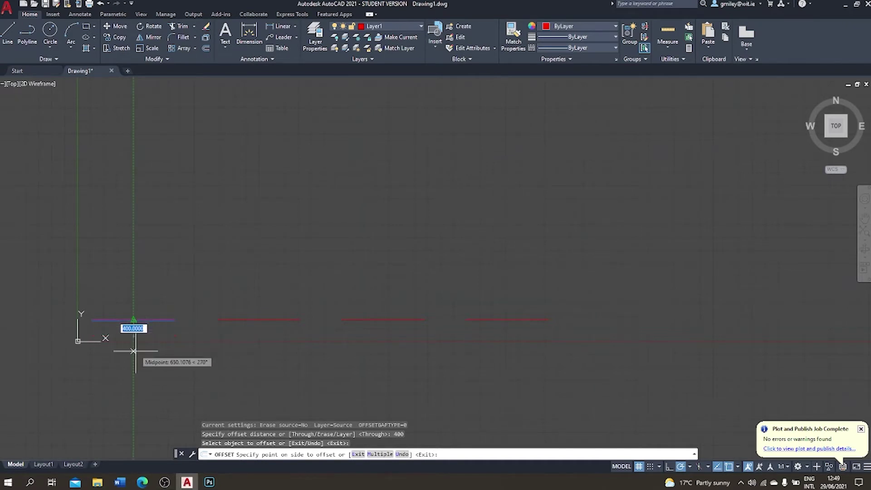
pyautogui.click(133, 363)
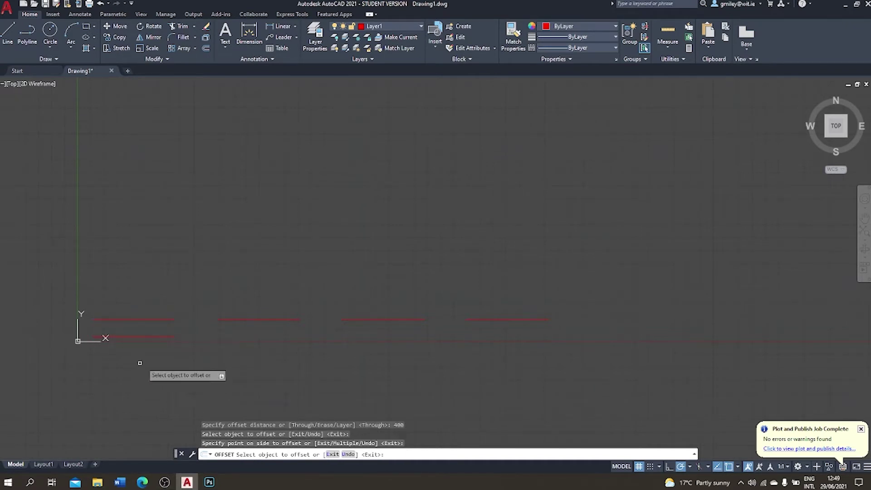
# - Offset the second, third and fourth lines downward by the same 400 distance and end the Offset command
pyautogui.click(257, 320)
pyautogui.click(258, 353)
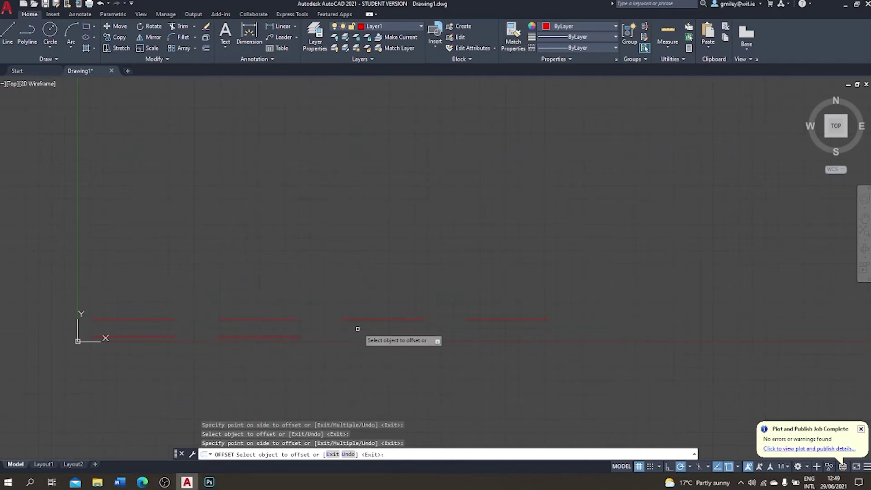
pyautogui.click(382, 320)
pyautogui.click(382, 354)
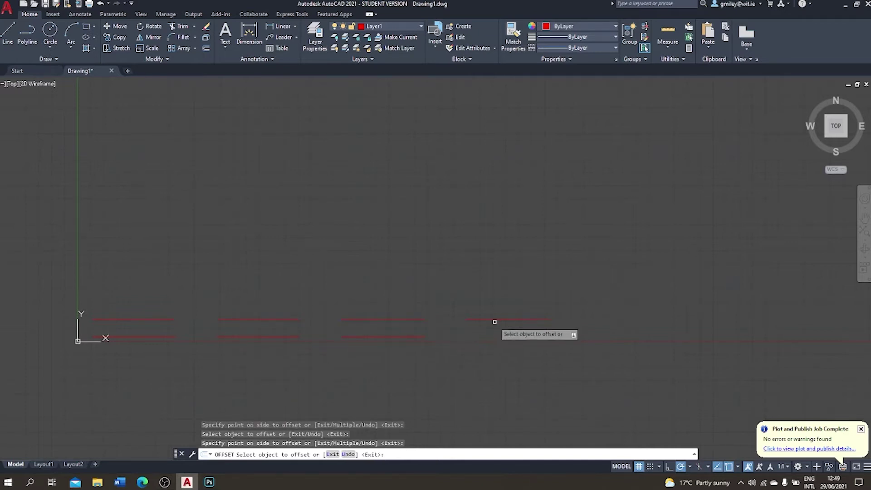
pyautogui.click(497, 320)
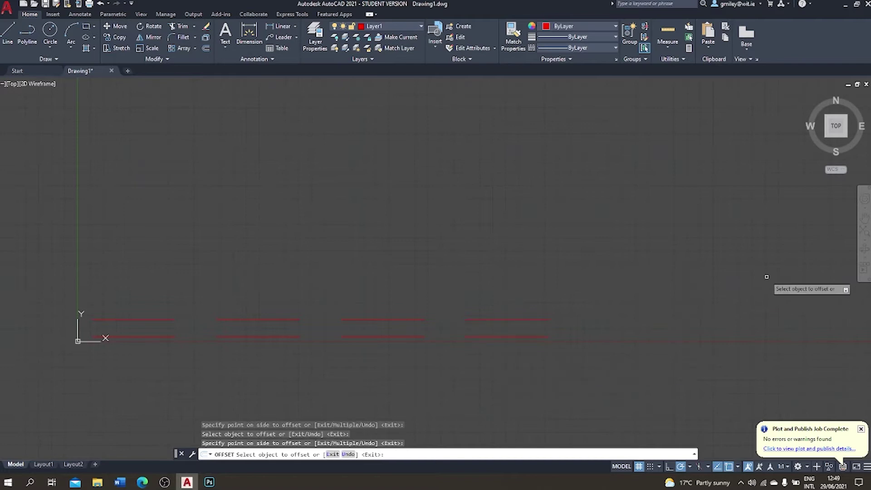
pyautogui.press('Escape')
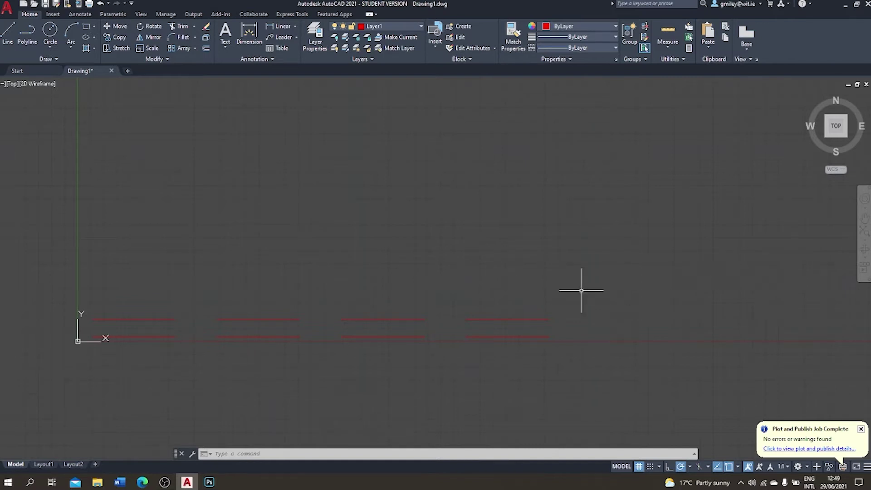
# - Draw a vertical line closing the right end of the first pair of parallel lines, from the upper endpoint to the lower one
pyautogui.click(8, 33)
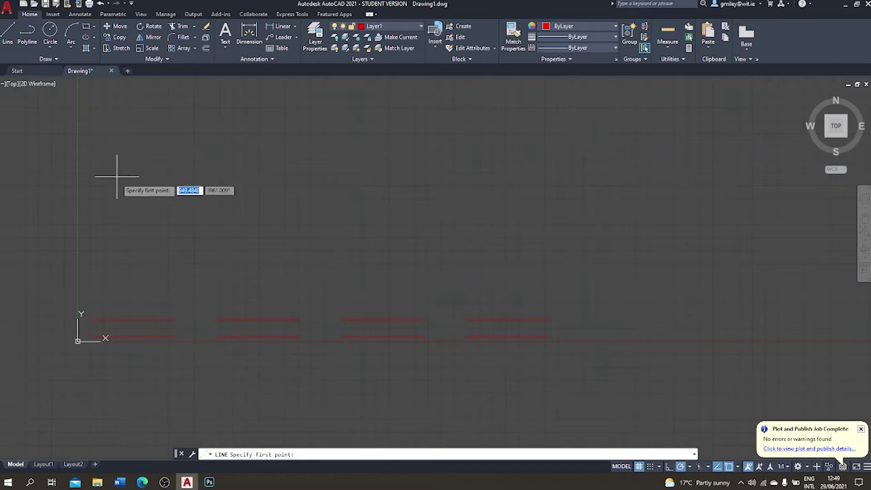
pyautogui.scroll(3, 125, 200)
pyautogui.scroll(-3, 286, 126)
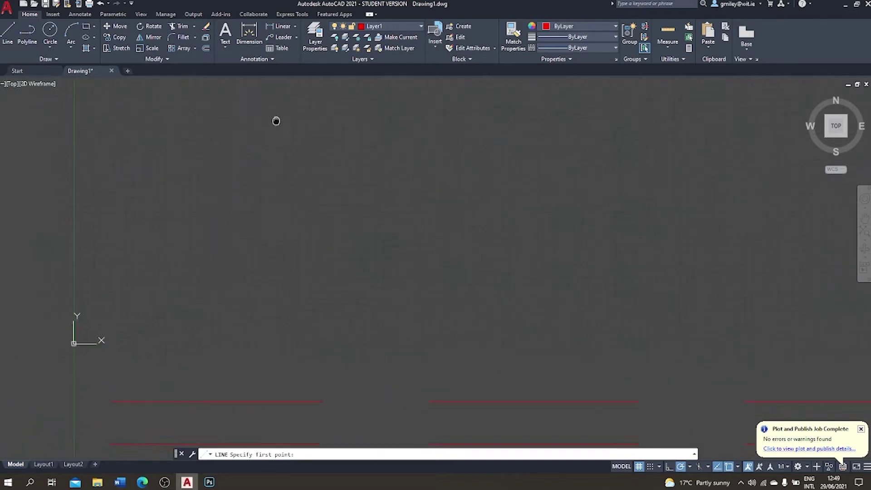
pyautogui.scroll(-2, 288, 179)
pyautogui.moveTo(288, 179); pyautogui.dragTo(156, 176, button='middle')
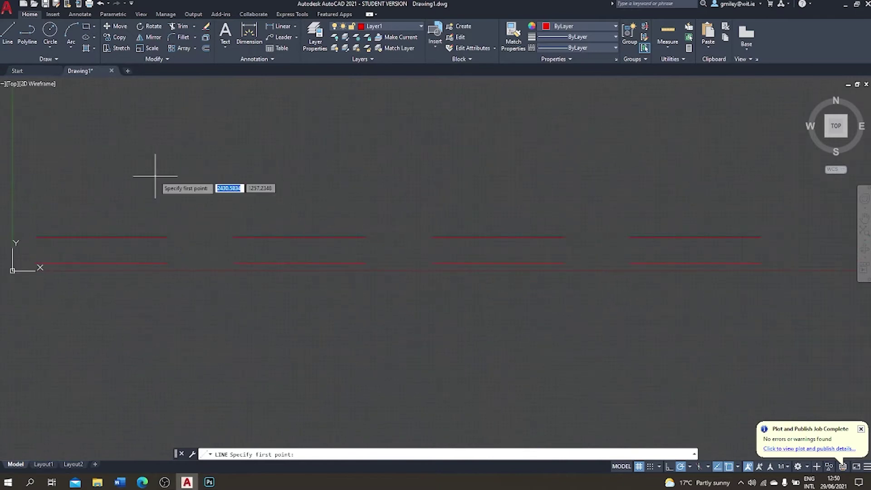
pyautogui.click(7, 32)
pyautogui.click(168, 237)
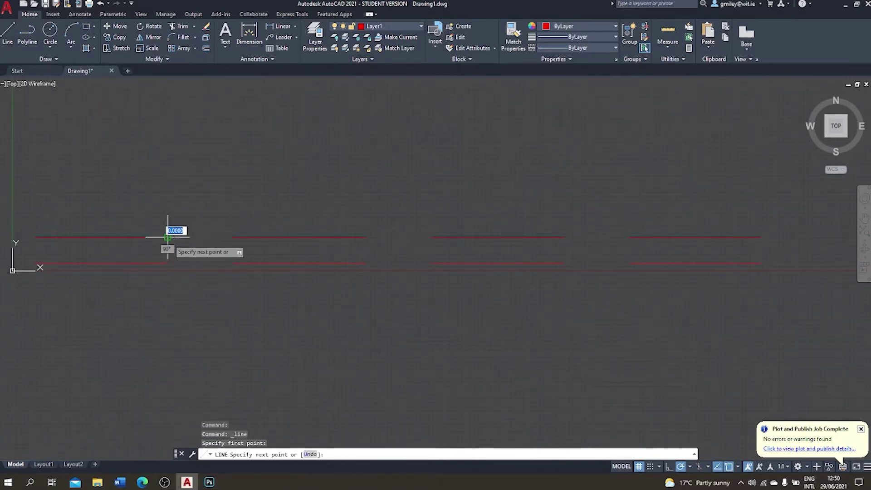
pyautogui.click(168, 263)
pyautogui.press('Escape')
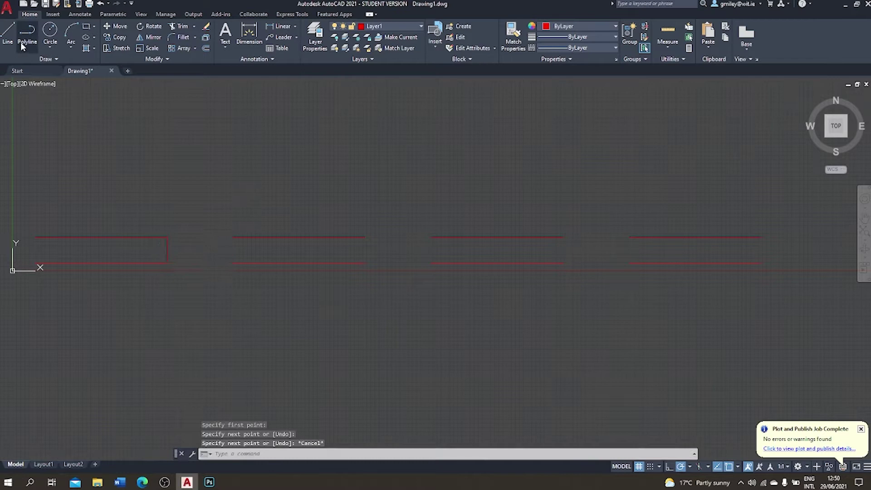
# - Close both ends of the second pair of parallel lines with vertical lines between their endpoints
pyautogui.click(8, 33)
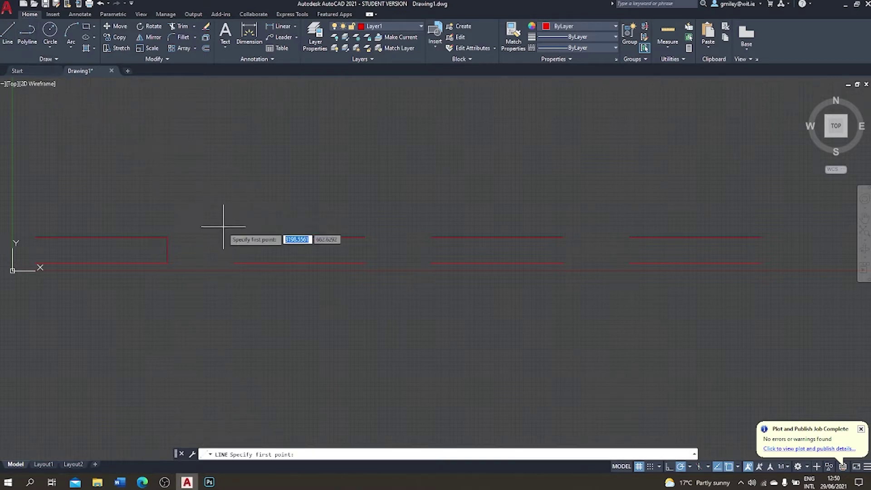
pyautogui.click(233, 237)
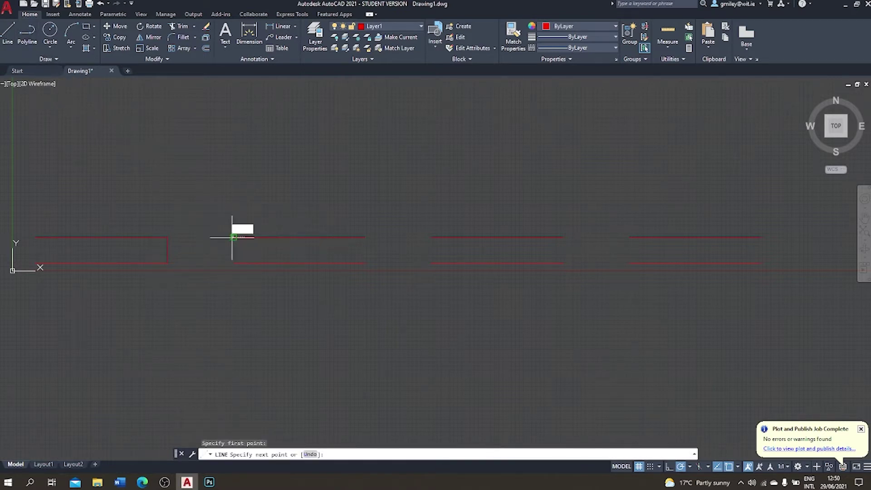
pyautogui.click(234, 263)
pyautogui.press('Return')
pyautogui.press('Return')
pyautogui.click(365, 237)
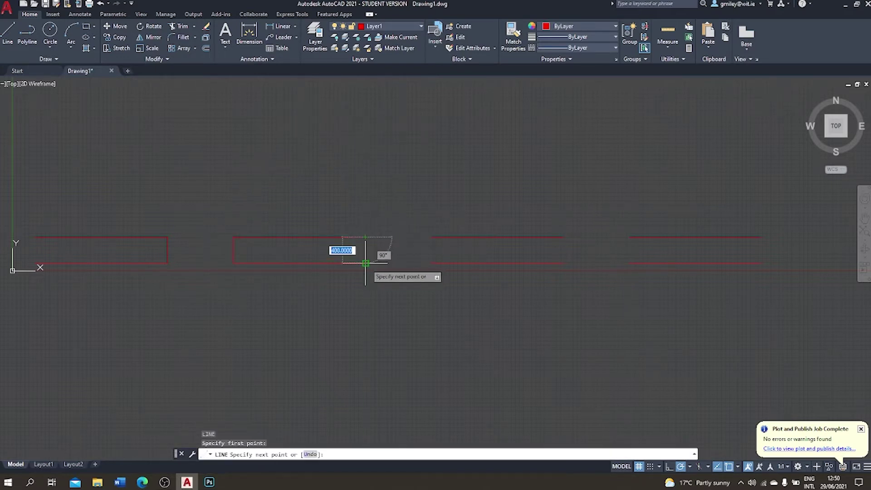
pyautogui.click(365, 263)
pyautogui.press('Return')
# - Close both ends of the third pair of parallel lines with vertical lines between their endpoints
pyautogui.press('Return')
pyautogui.click(431, 237)
pyautogui.click(431, 263)
pyautogui.press('Return')
pyautogui.press('Return')
pyautogui.click(564, 237)
pyautogui.click(564, 263)
pyautogui.press('Return')
# - Close only the left end of the fourth pair of parallel lines with a vertical line
pyautogui.press('Return')
pyautogui.click(629, 237)
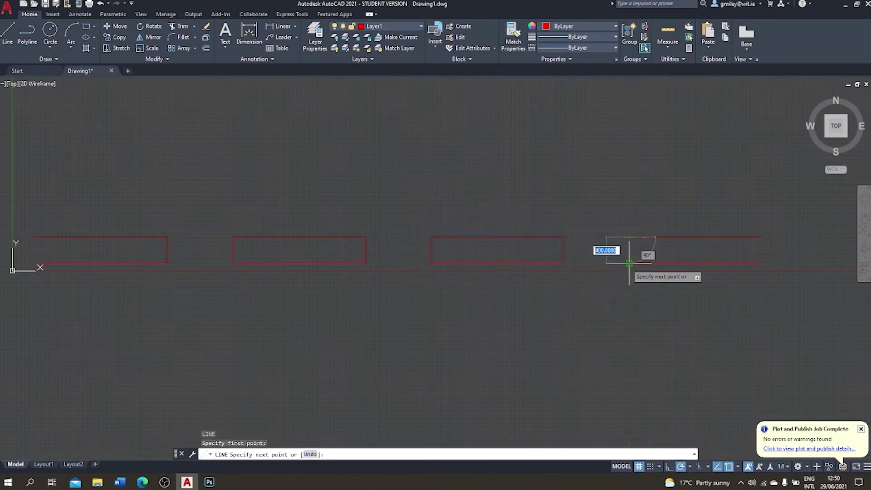
pyautogui.click(629, 263)
pyautogui.press('Return')
# - Draw a long vertical line straight up from the upper right endpoint of the fourth pair and end the Line command
pyautogui.scroll(-4, 589, 254)
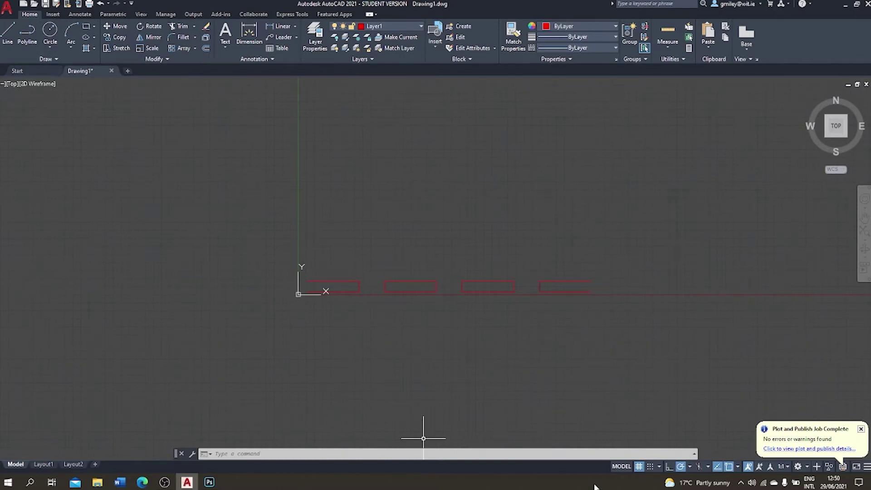
pyautogui.press('Return')
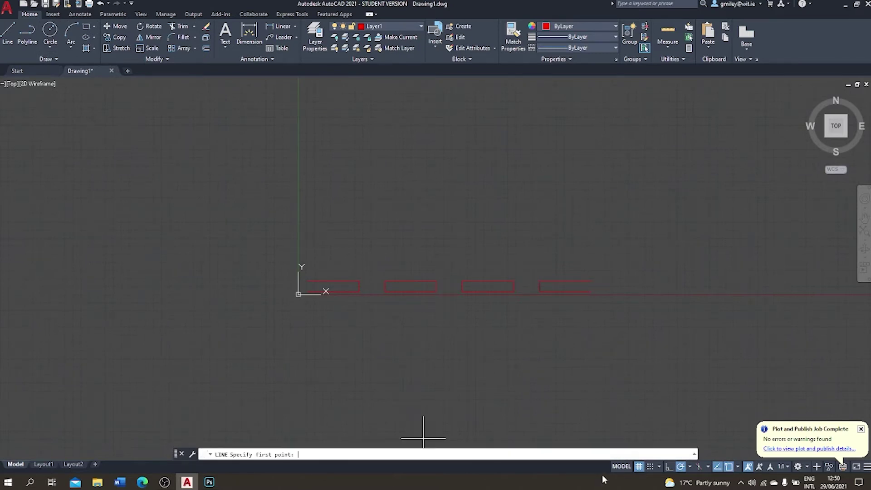
pyautogui.click(591, 281)
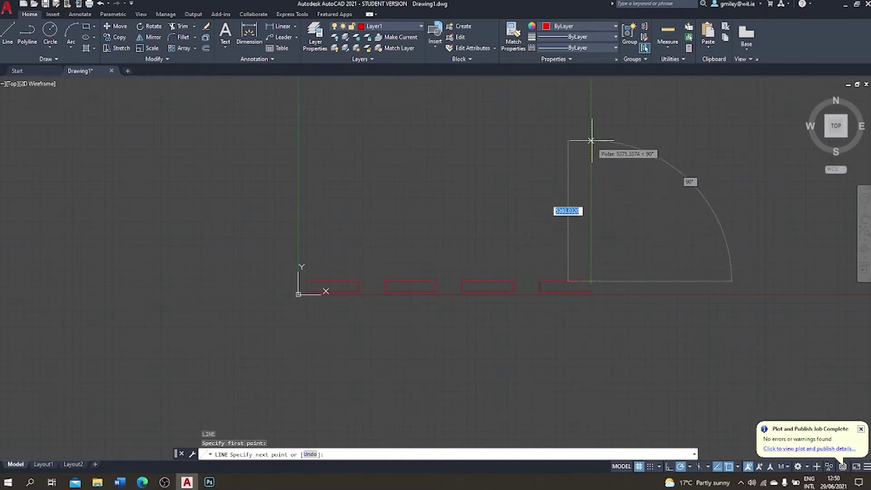
pyautogui.click(591, 89)
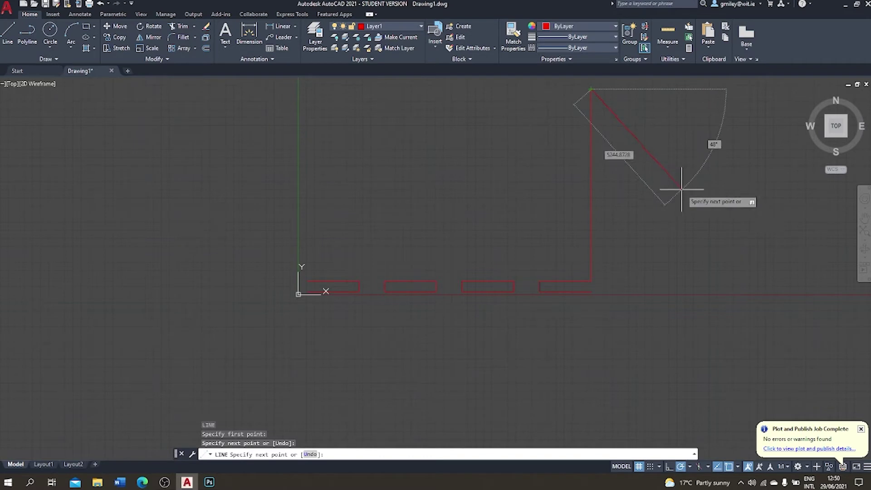
pyautogui.press('Escape')
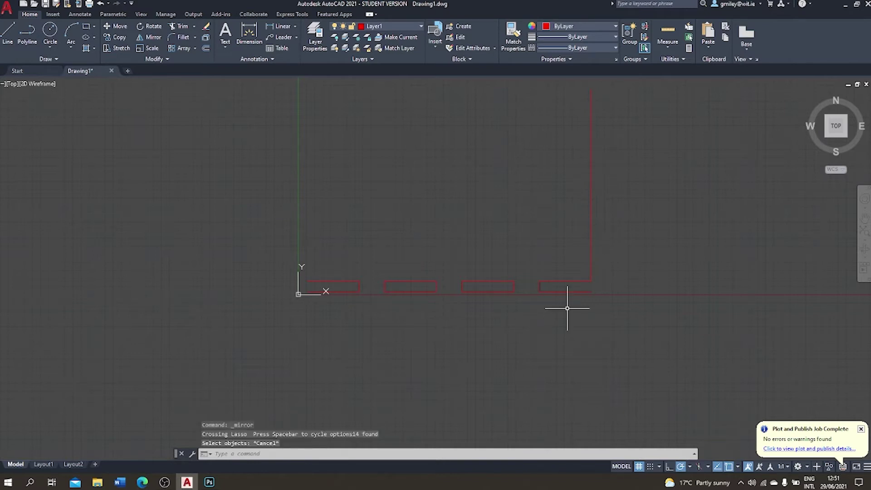
# - Draw a 5000-unit vertical line upward from the upper left endpoint of the first pair
pyautogui.click(13, 39)
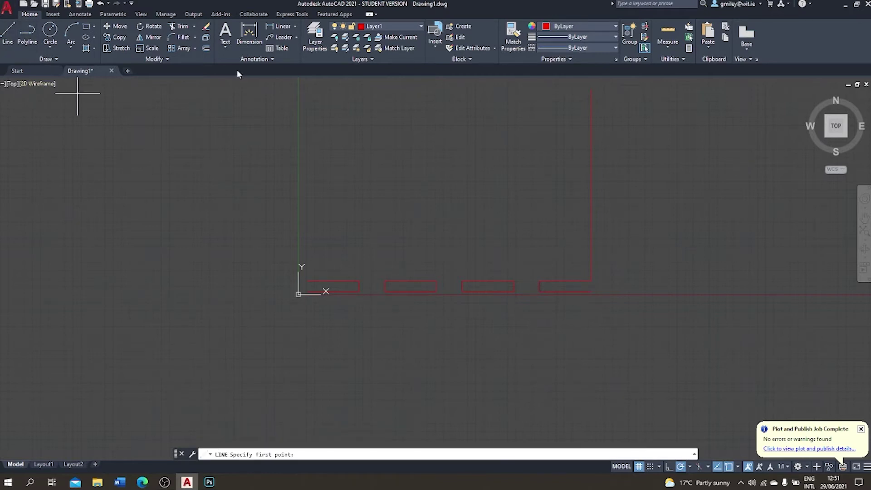
pyautogui.click(307, 279)
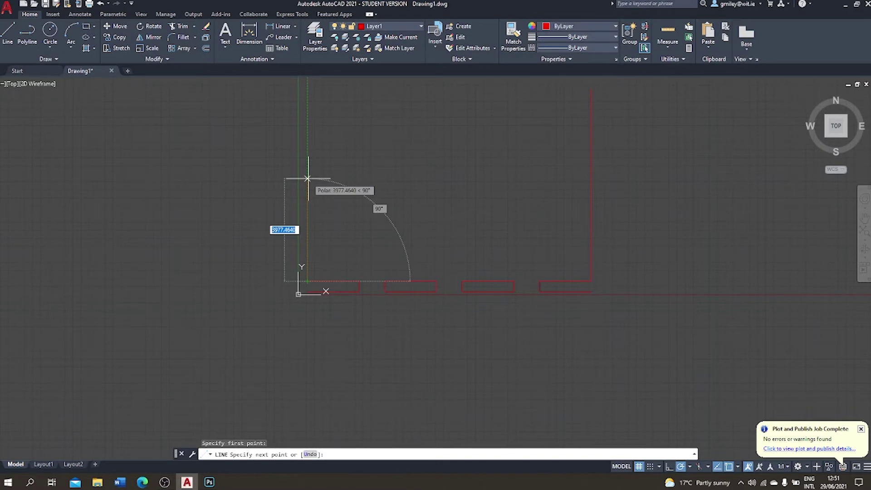
pyautogui.write('9')
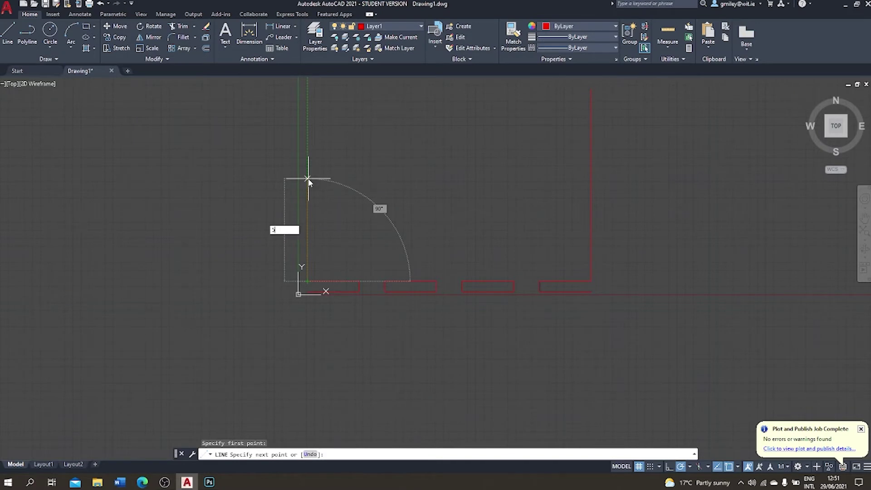
pyautogui.write('000')
pyautogui.press('Return')
pyautogui.press('Escape')
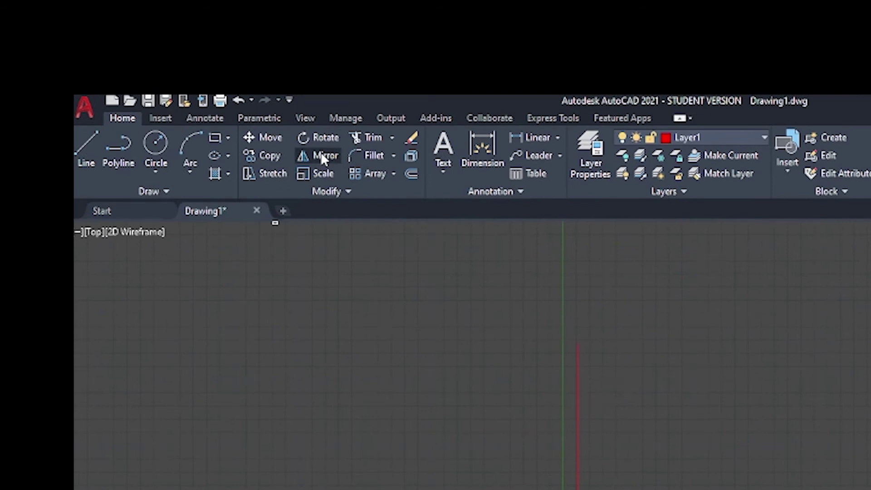
# - Mirror the whole row of wall segments about a horizontal axis through the left vertical line's midpoint, keeping the source objects
pyautogui.click(322, 155)
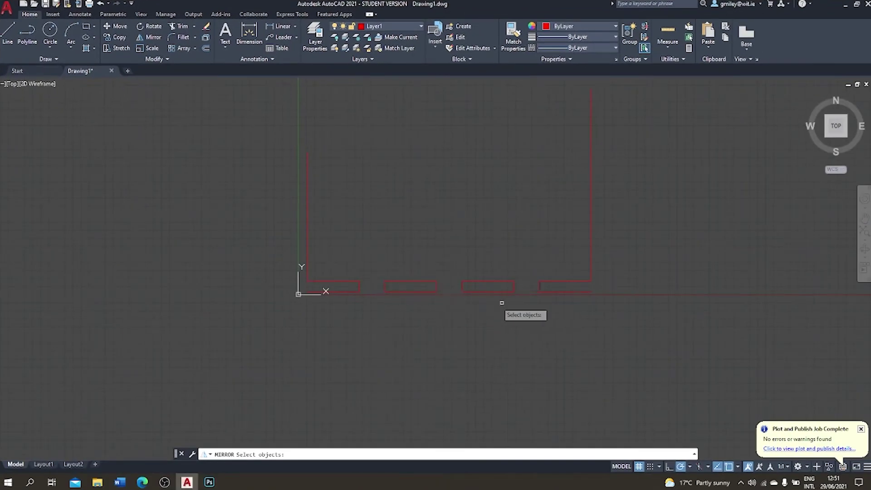
pyautogui.moveTo(406, 319)
pyautogui.mouseDown()
pyautogui.moveTo(342, 312)
pyautogui.moveTo(336, 268)
pyautogui.moveTo(369, 242)
pyautogui.moveTo(464, 241)
pyautogui.moveTo(545, 261)
pyautogui.moveTo(570, 282)
pyautogui.moveTo(567, 311)
pyautogui.mouseUp()
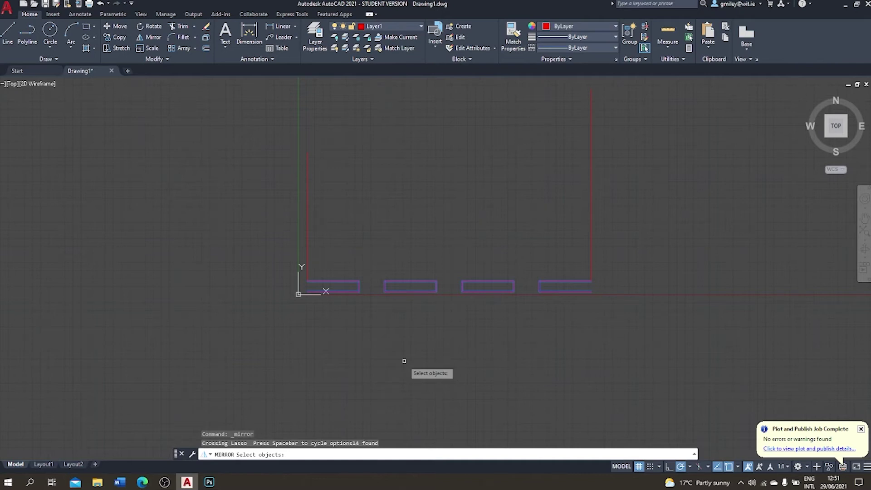
pyautogui.press('Return')
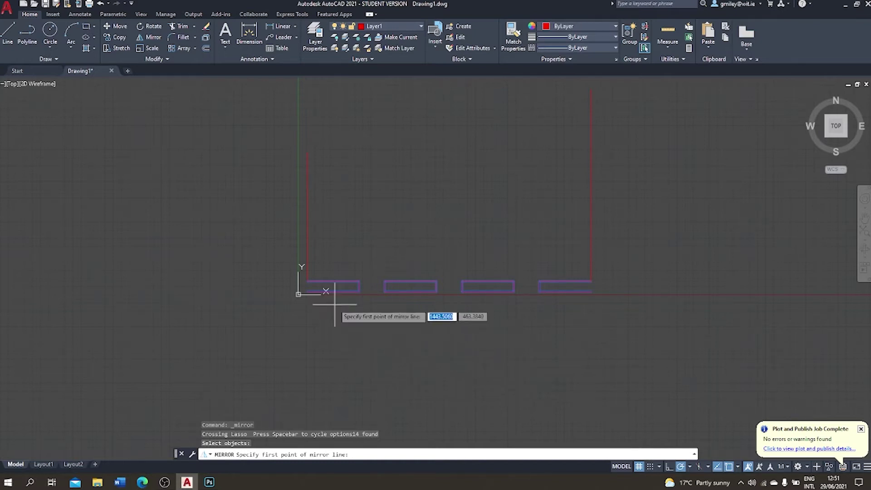
pyautogui.click(307, 216)
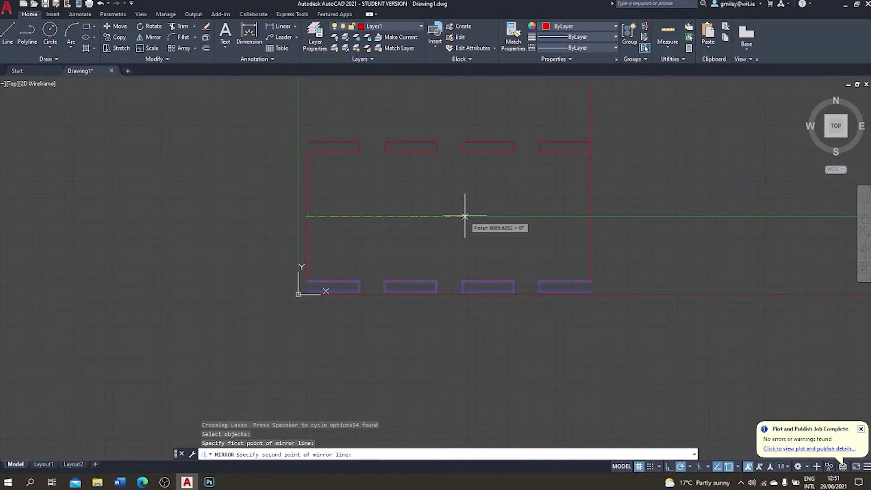
pyautogui.click(541, 216)
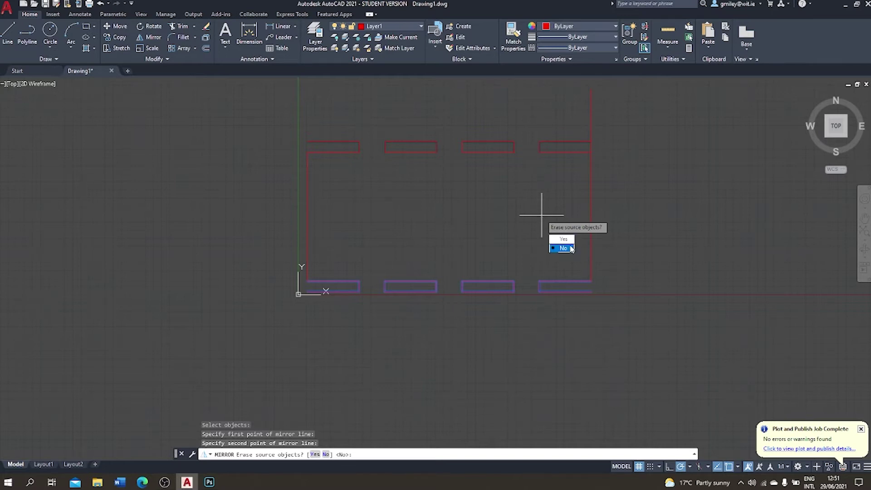
pyautogui.press('Return')
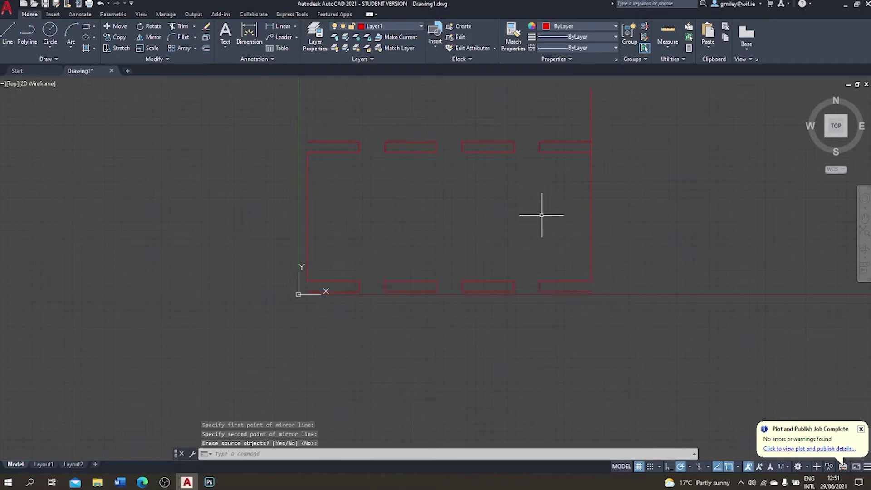
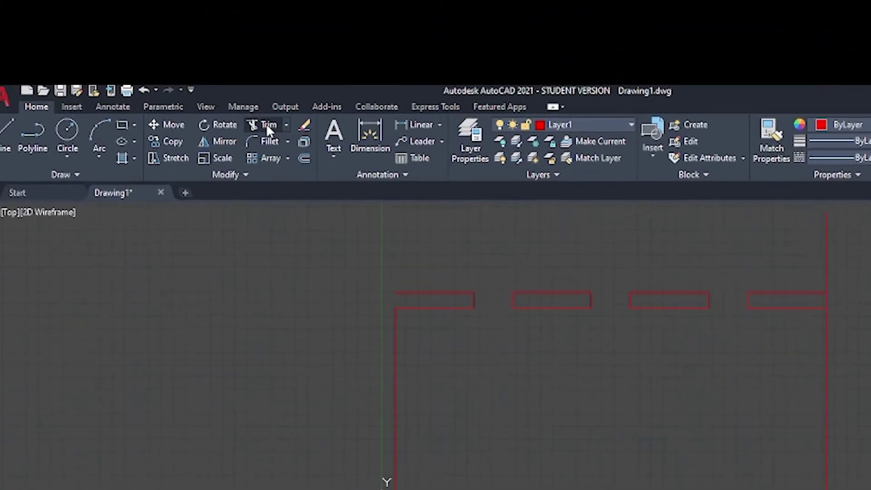
# - Trim the right vertical line where it extends above the inner edge of the mirrored wall row
pyautogui.click(267, 126)
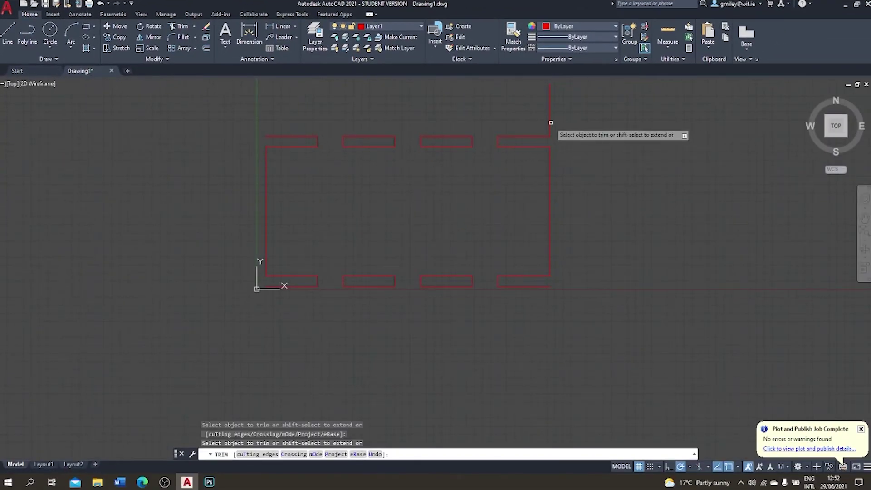
pyautogui.click(550, 120)
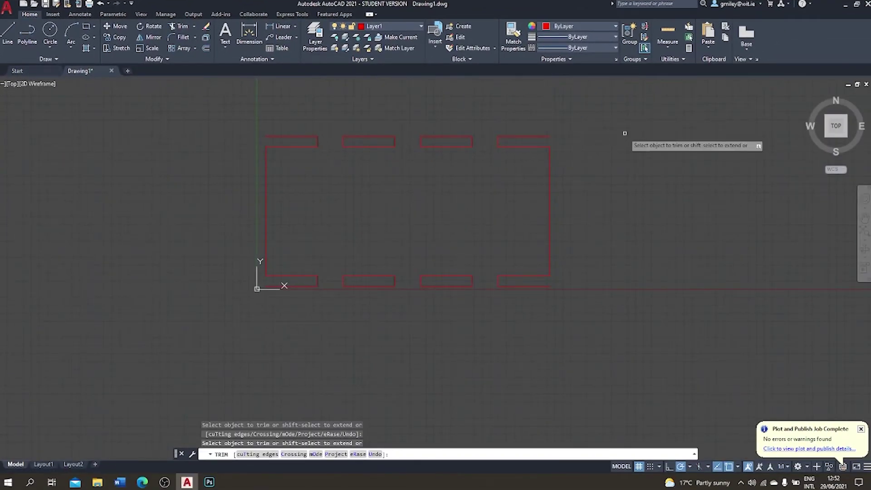
pyautogui.press('Escape')
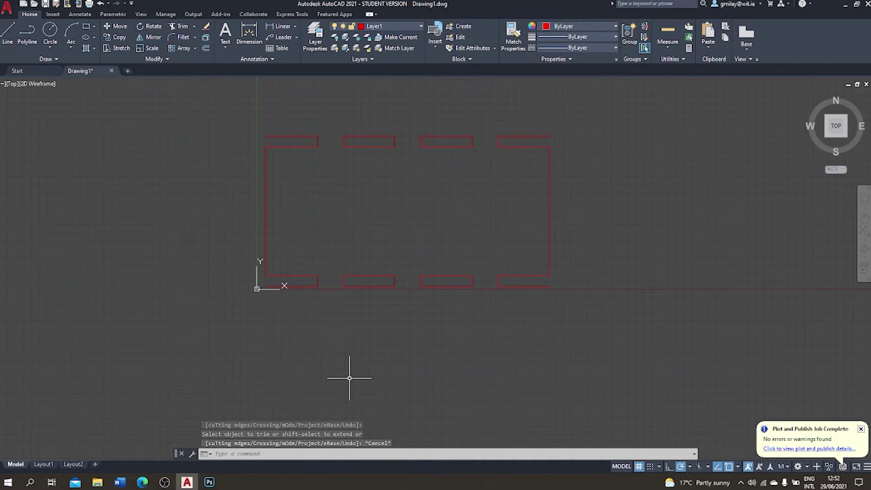
# - Offset the left and right vertical wall lines 400 outward, one to each outer side of the plan
pyautogui.write('OFF')
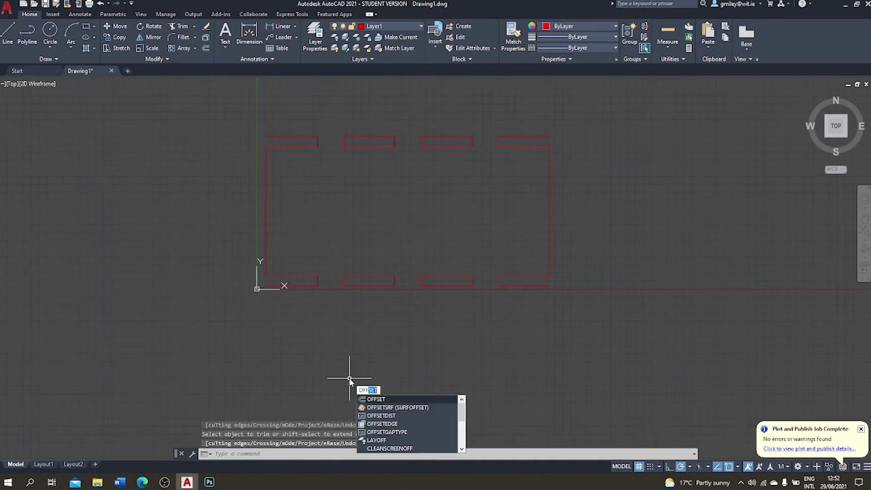
pyautogui.write('SET')
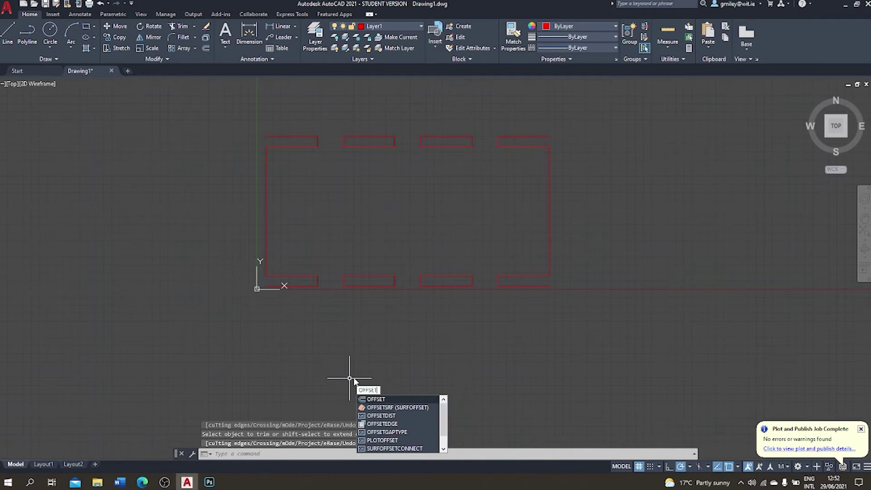
pyautogui.press('Return')
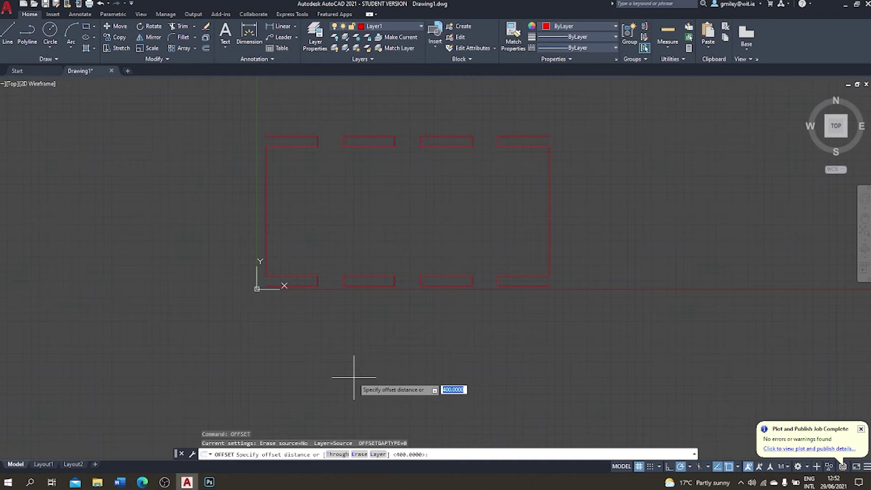
pyautogui.press('Return')
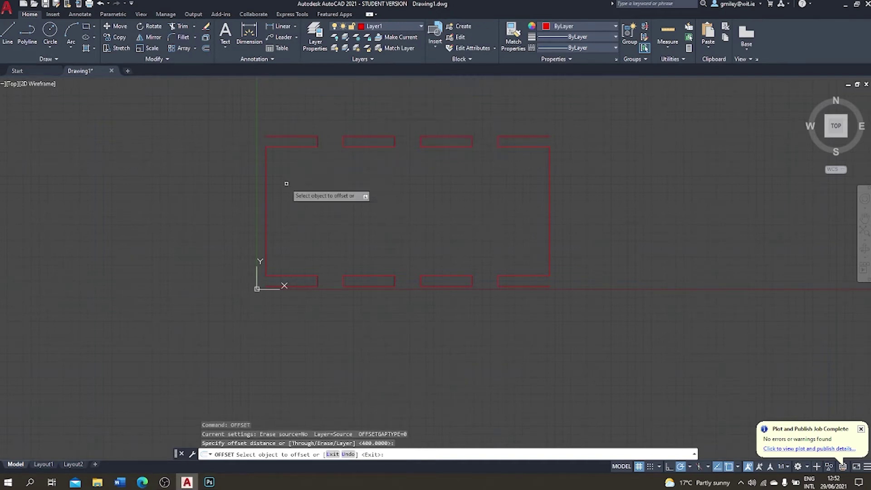
pyautogui.click(266, 199)
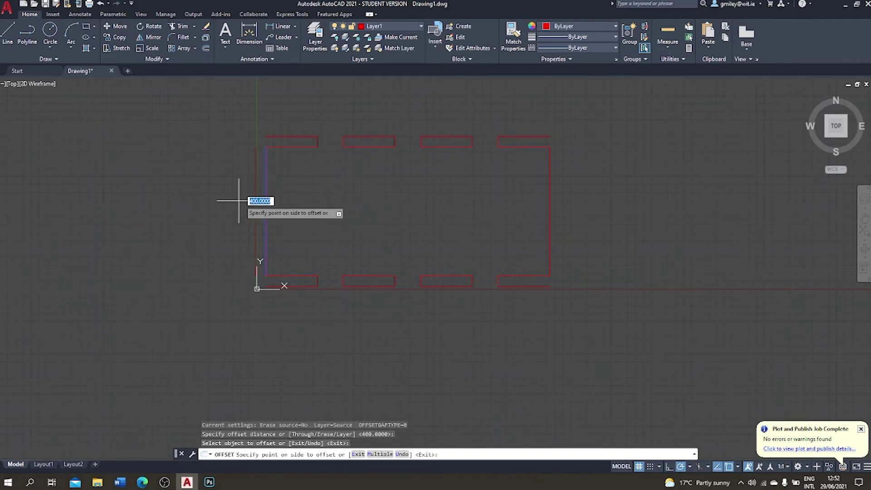
pyautogui.click(202, 200)
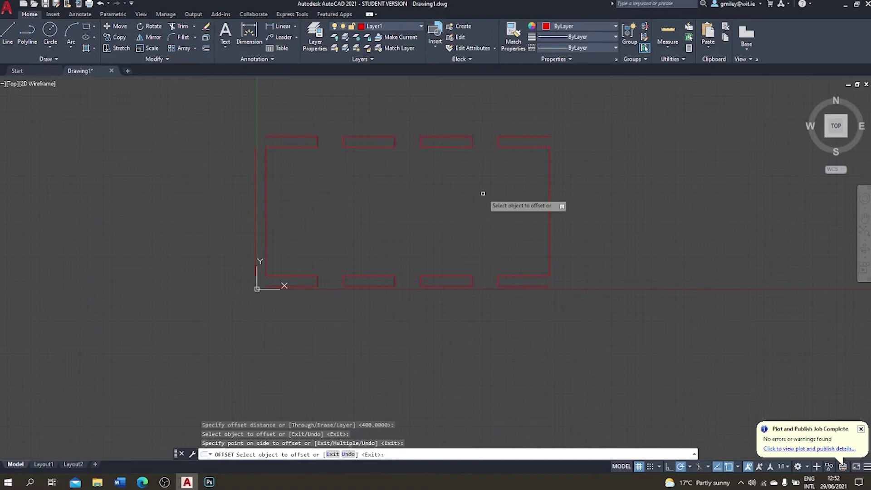
pyautogui.click(550, 210)
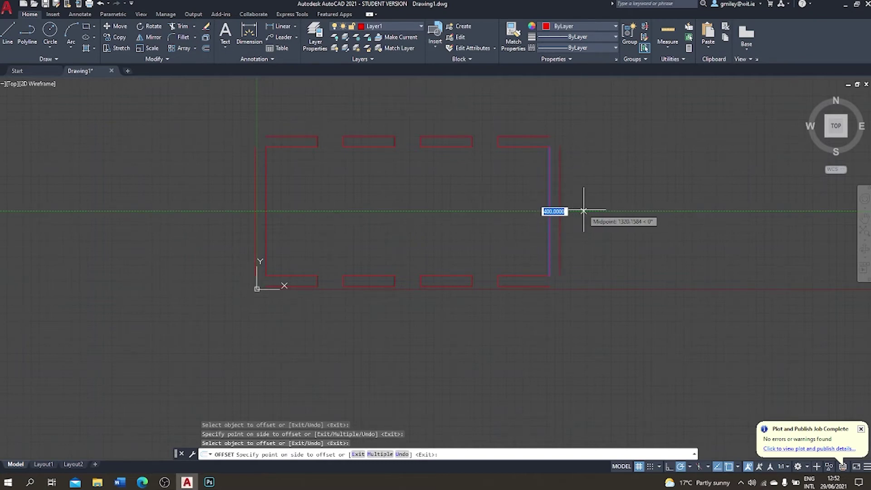
pyautogui.click(583, 210)
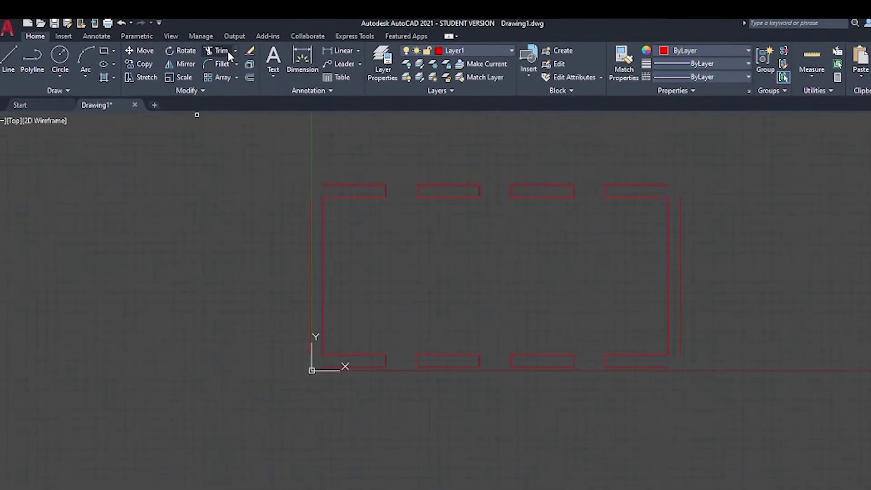
# - Join the top wall's outer line and the left outer wall line into a sharp upper left corner using Chamfer
pyautogui.click(235, 64)
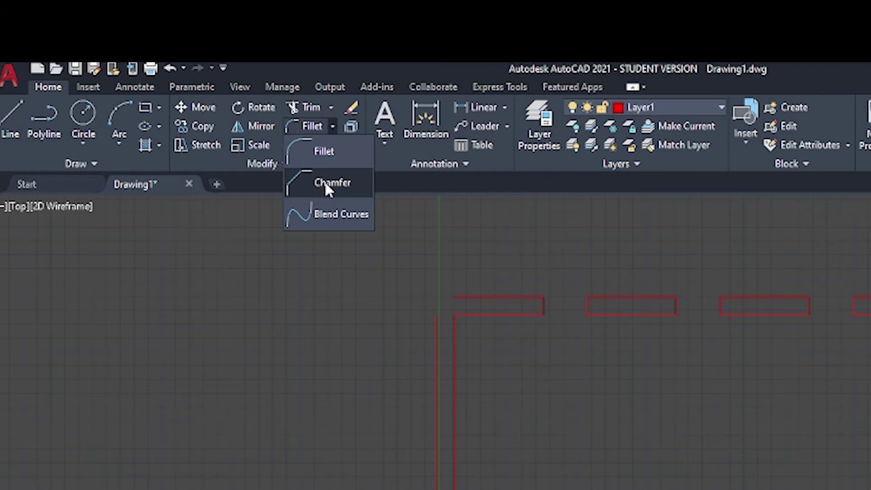
pyautogui.click(326, 186)
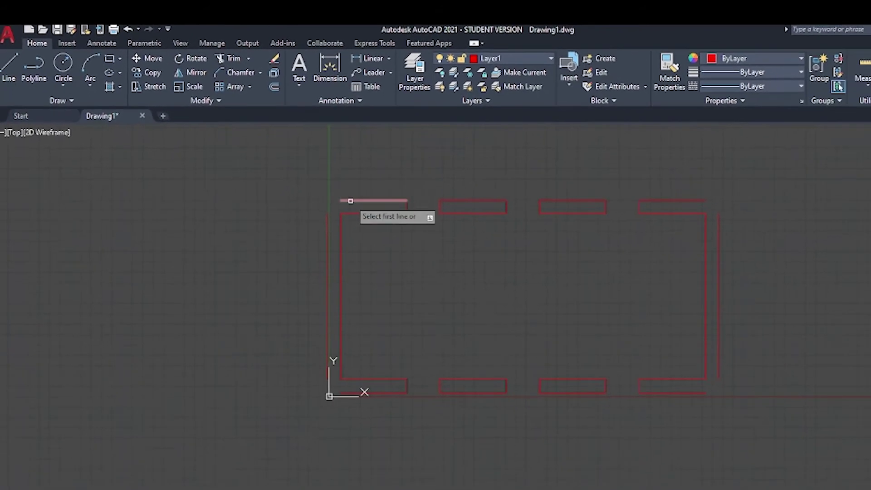
pyautogui.click(350, 201)
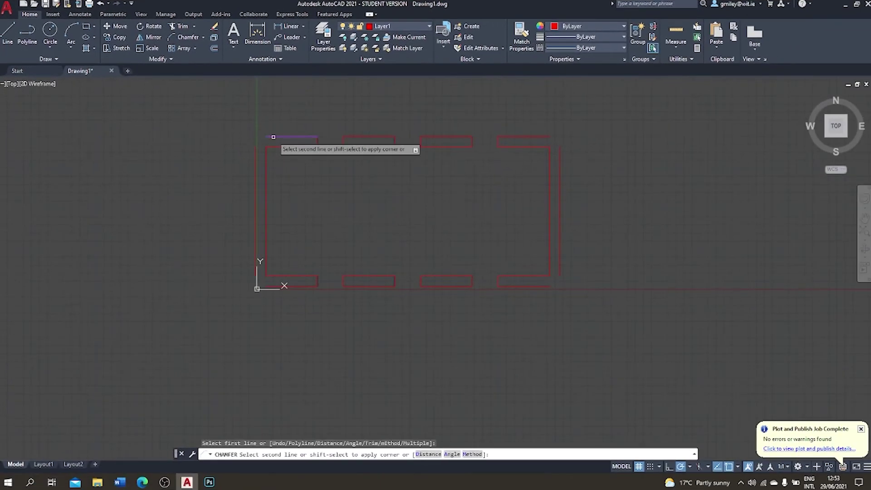
pyautogui.click(255, 155)
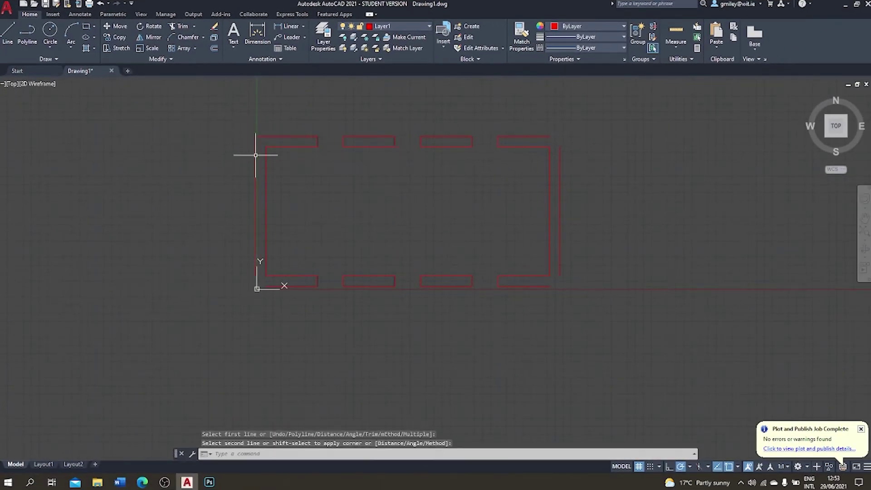
# - Chamfer the left outer wall line with the bottom wall's outer line to close the lower left corner squarely
pyautogui.scroll(2, 254, 166)
pyautogui.scroll(4, 329, 204)
pyautogui.moveTo(329, 204); pyautogui.dragTo(311, 135, button='middle')
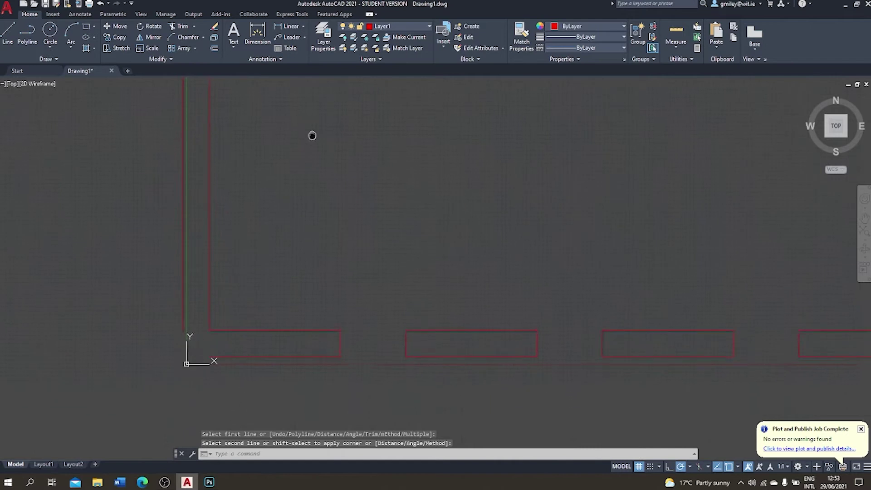
pyautogui.click(183, 37)
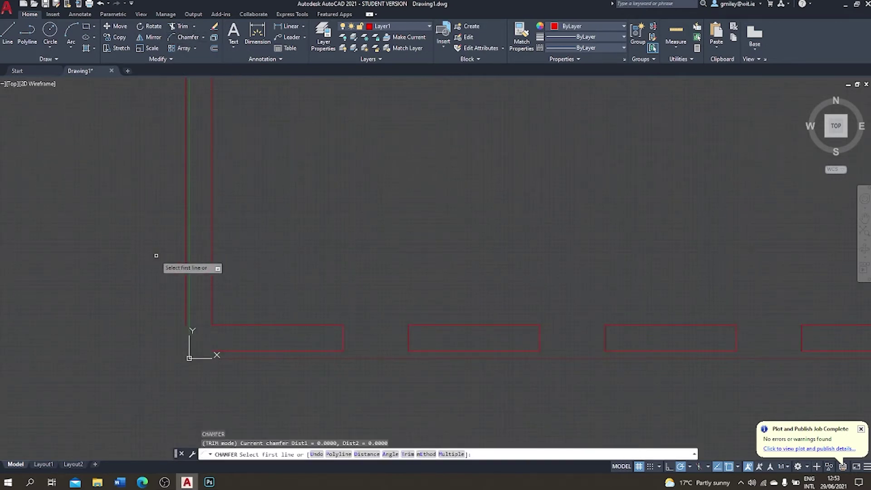
pyautogui.click(186, 278)
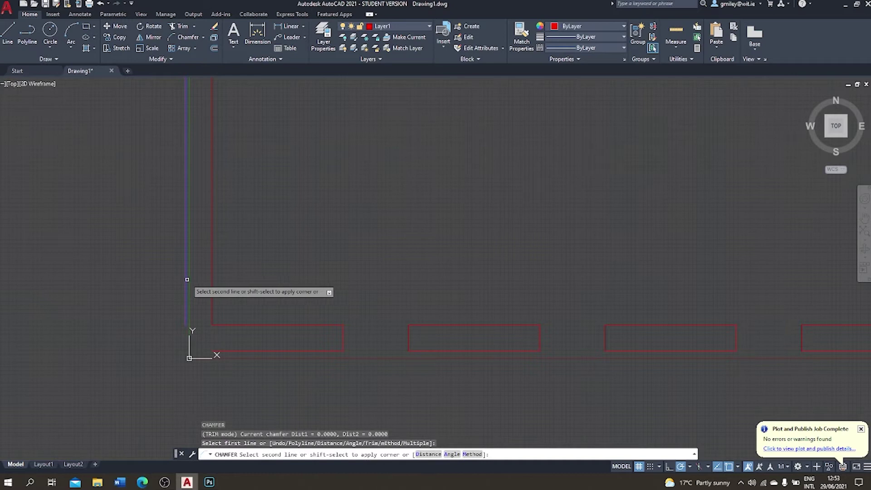
pyautogui.click(249, 351)
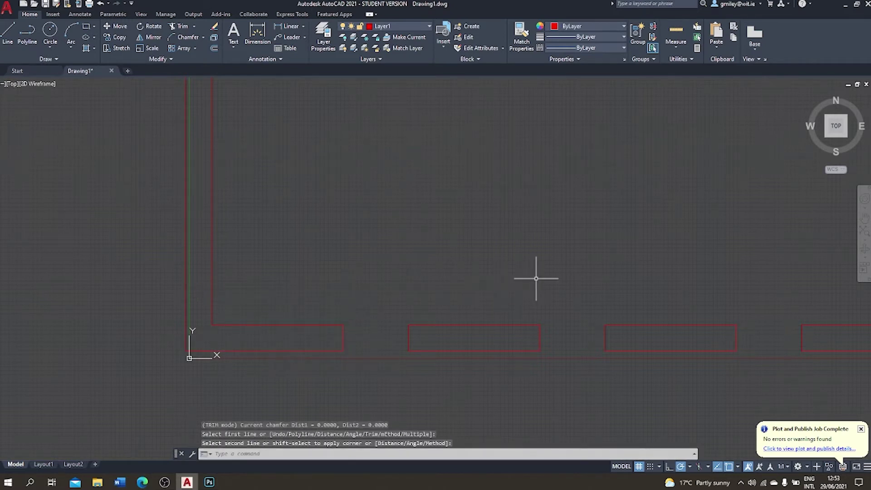
# - Close the lower right outer corner by chamfering the bottom wall's outer line with the right outer wall line
pyautogui.scroll(-2, 577, 268)
pyautogui.scroll(2, 476, 267)
pyautogui.moveTo(476, 266); pyautogui.dragTo(163, 255, button='middle')
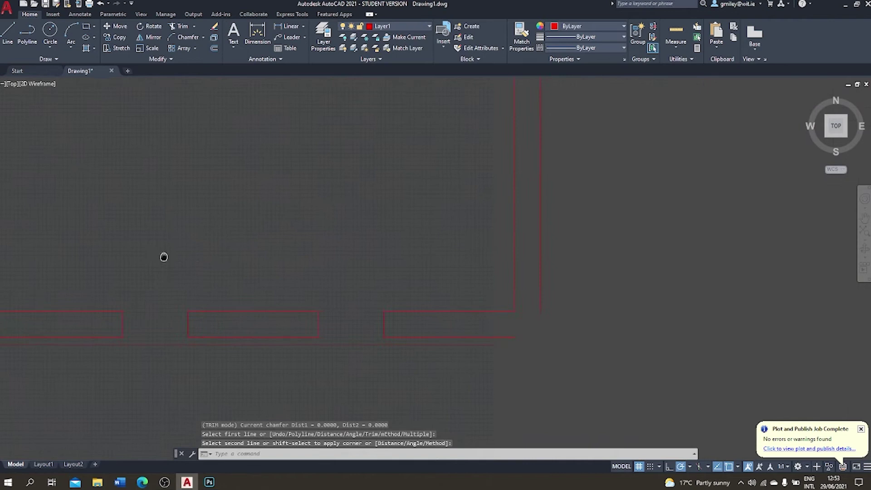
pyautogui.press('Return')
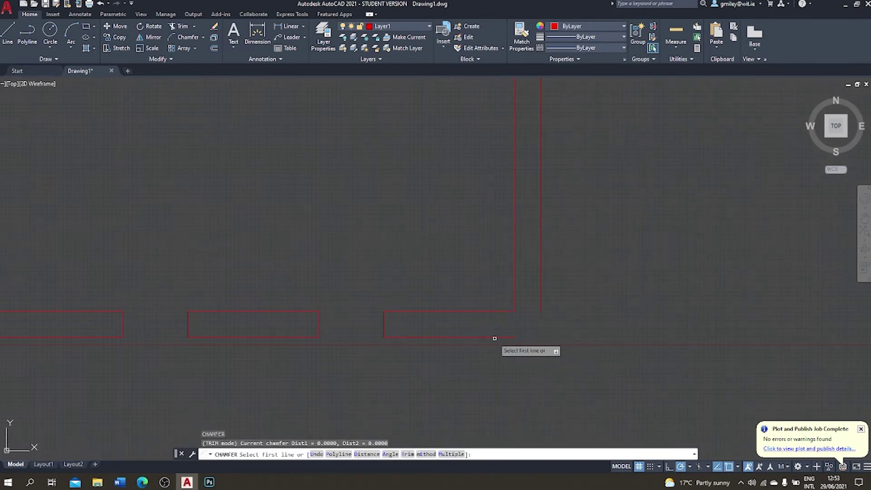
pyautogui.click(493, 338)
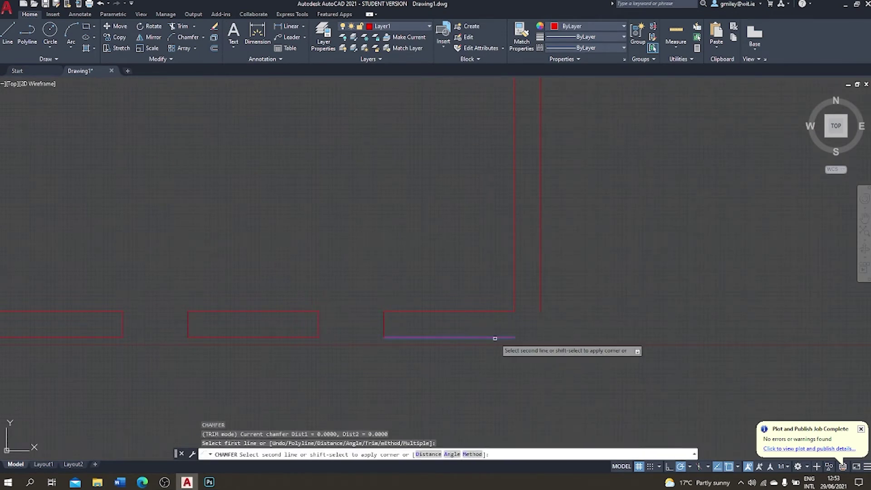
pyautogui.click(540, 303)
# - Chamfer the top wall's outer line with the right outer wall line into a square upper right corner
pyautogui.moveTo(579, 235); pyautogui.dragTo(566, 271, button='middle')
pyautogui.scroll(-5, 566, 270)
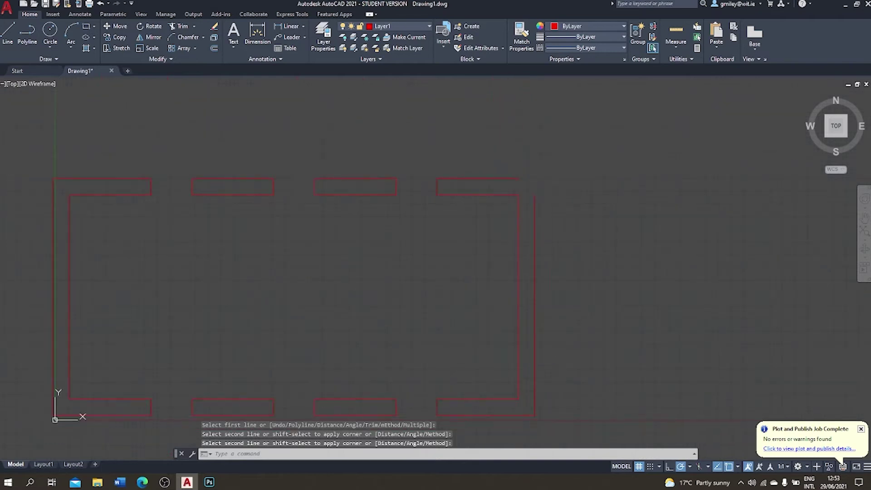
pyautogui.scroll(5, 558, 223)
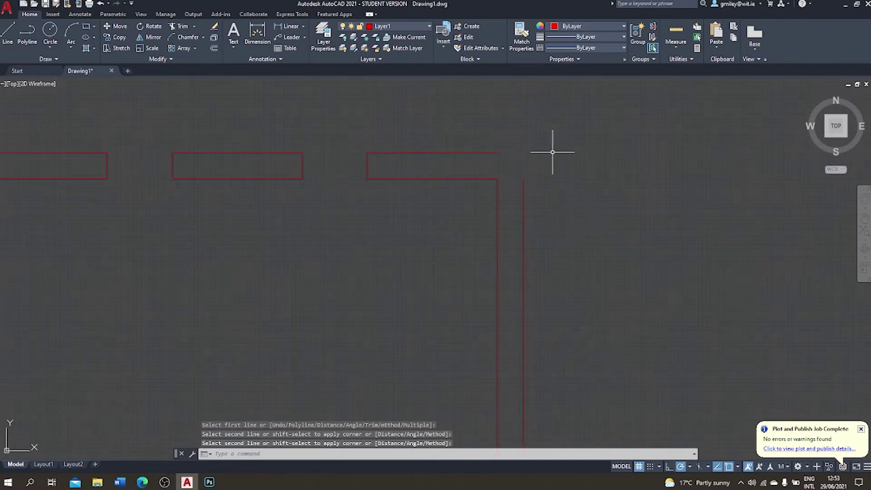
pyautogui.moveTo(554, 150); pyautogui.dragTo(539, 175, button='middle')
pyautogui.press('Return')
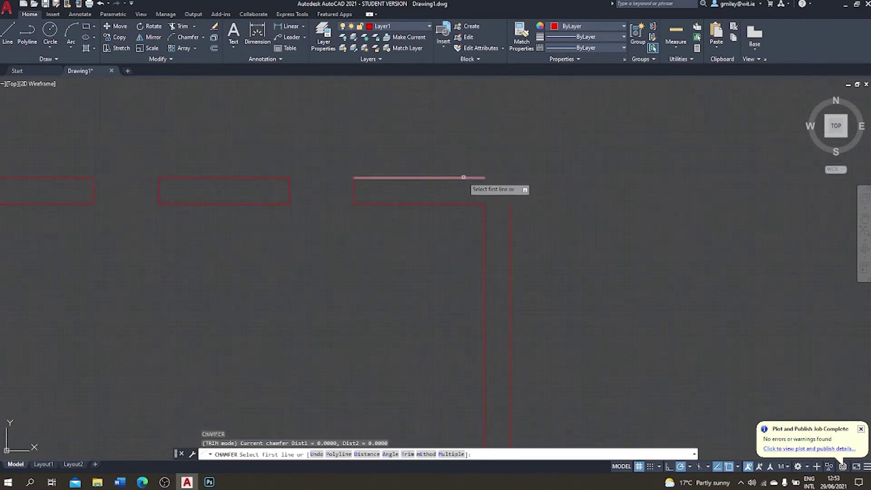
pyautogui.click(468, 178)
pyautogui.click(511, 207)
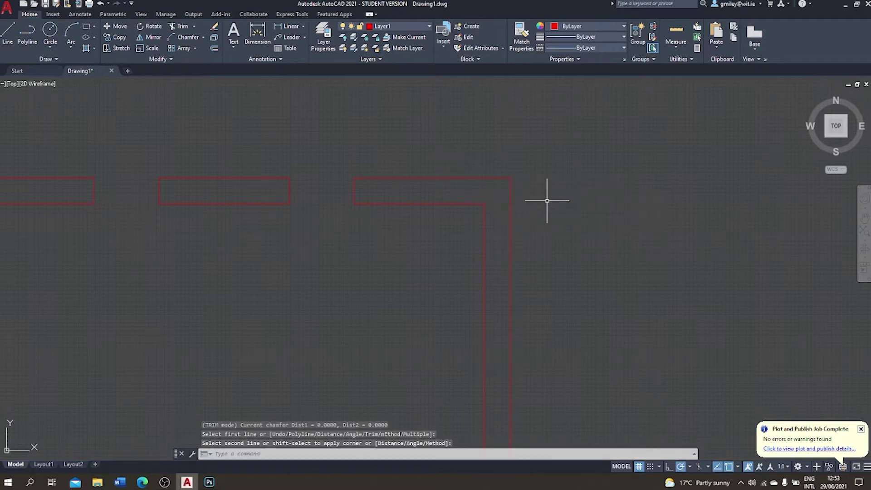
# - Make Layer2 the current layer
pyautogui.scroll(-5, 558, 193)
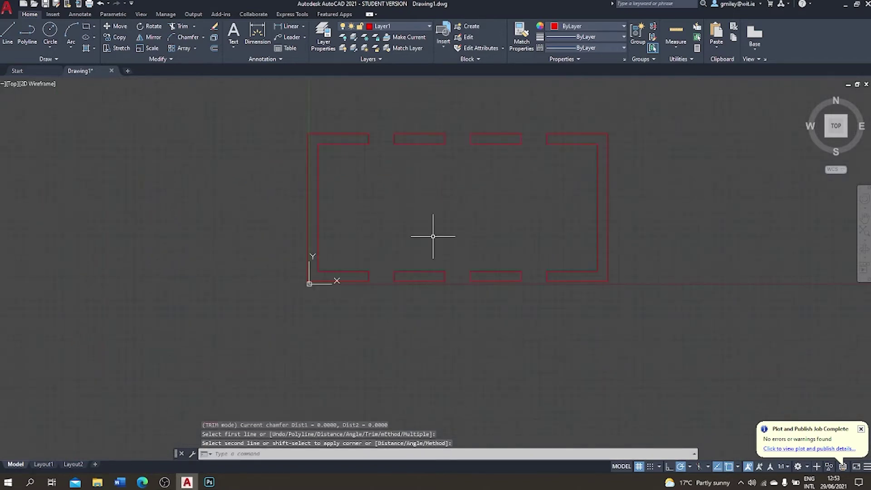
pyautogui.moveTo(272, 248)
pyautogui.mouseDown(button='middle')
pyautogui.moveTo(239, 279)
pyautogui.moveTo(221, 282)
pyautogui.mouseUp(button='middle')
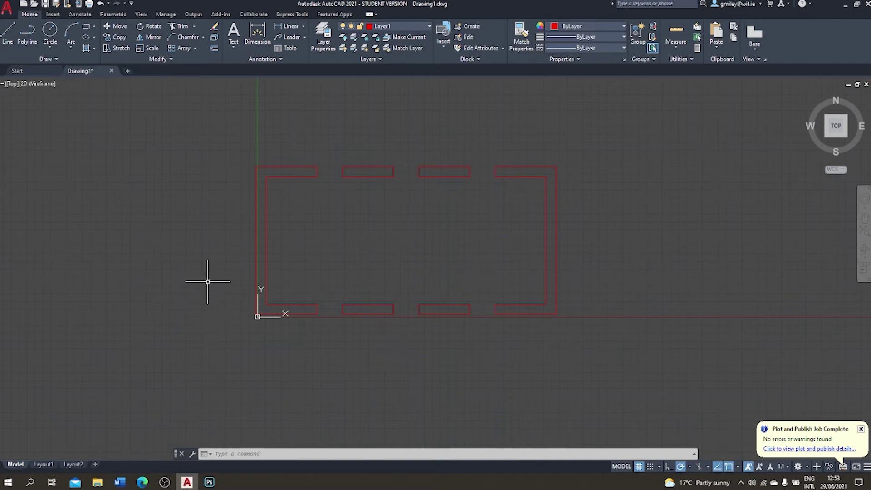
pyautogui.click(408, 26)
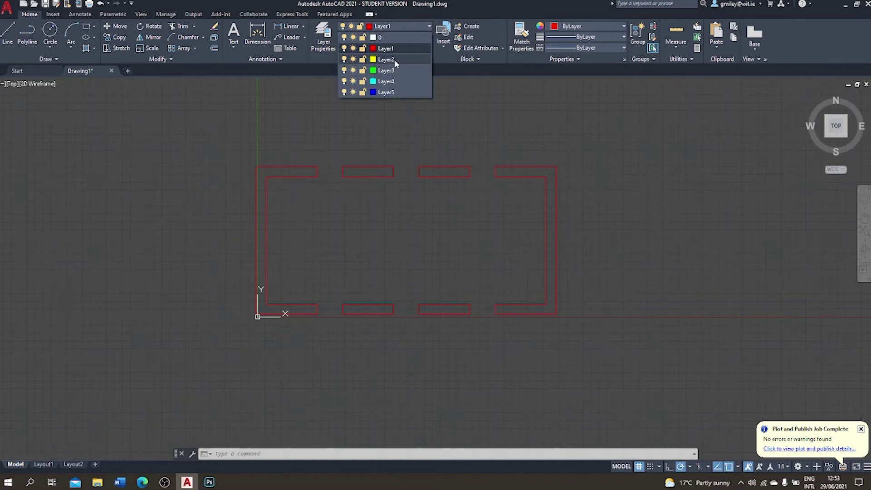
pyautogui.click(386, 60)
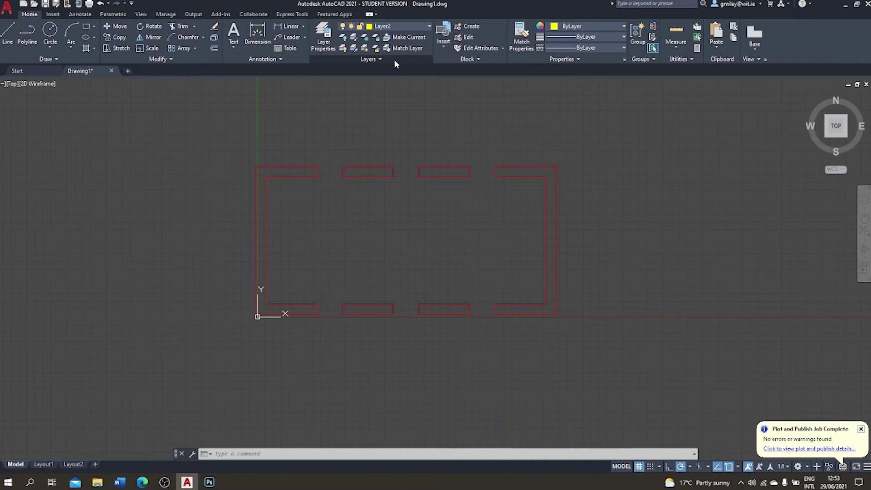
# - Draw a vertical line between the inner-edge midpoints of the third upper and third lower wall segments, and end the Line command
pyautogui.click(8, 43)
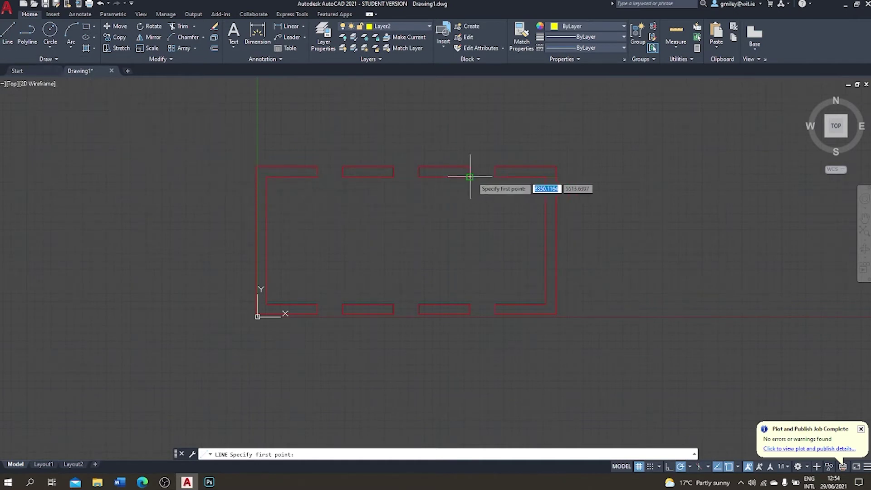
pyautogui.click(444, 176)
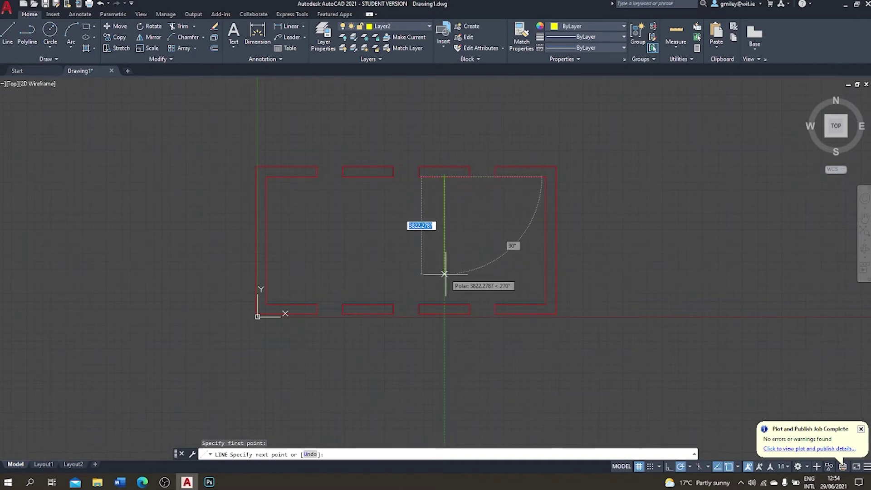
pyautogui.click(444, 304)
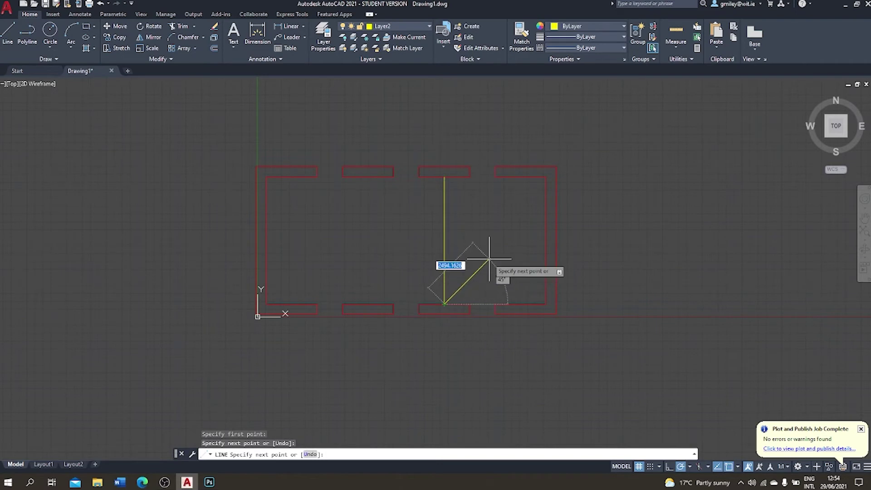
pyautogui.press('Escape')
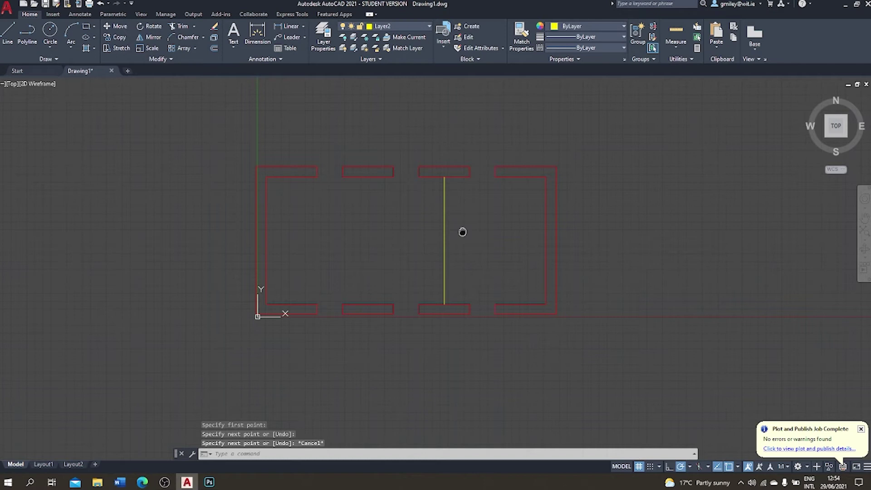
# - Offset the vertical partition line 150 to the left and end the Offset command
pyautogui.scroll(2, 462, 231)
pyautogui.moveTo(462, 232); pyautogui.dragTo(466, 220, button='middle')
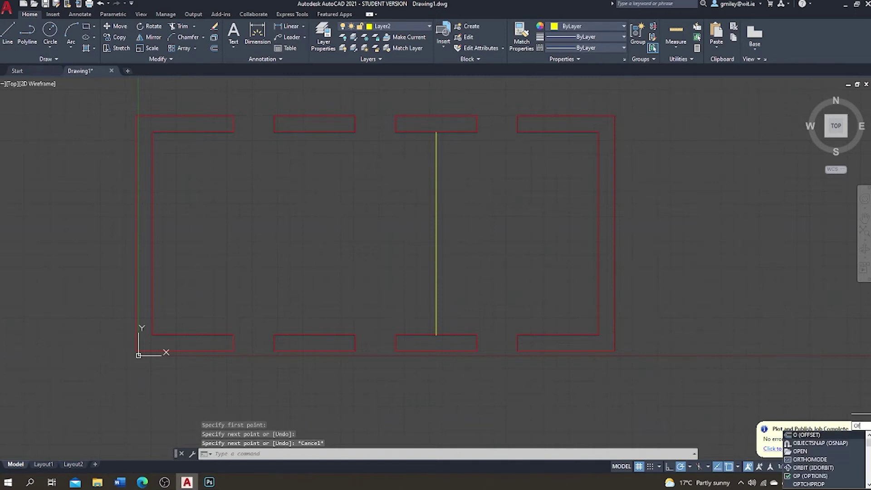
pyautogui.write('f')
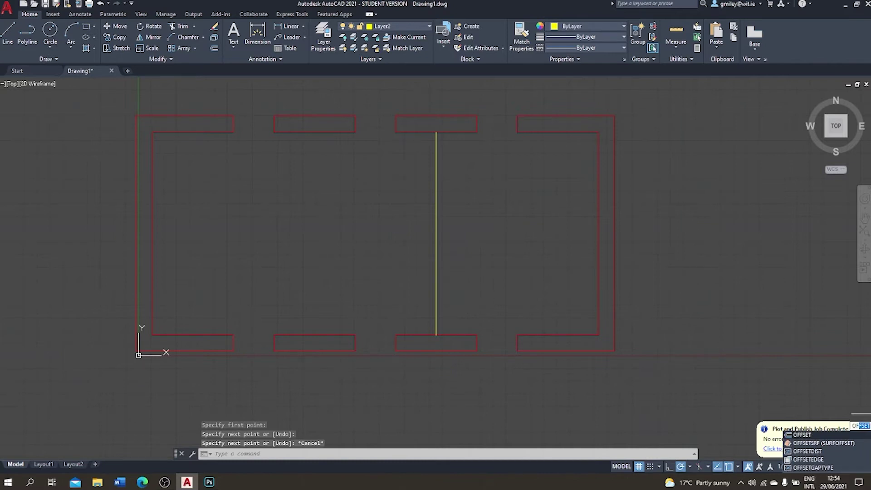
pyautogui.press('Return')
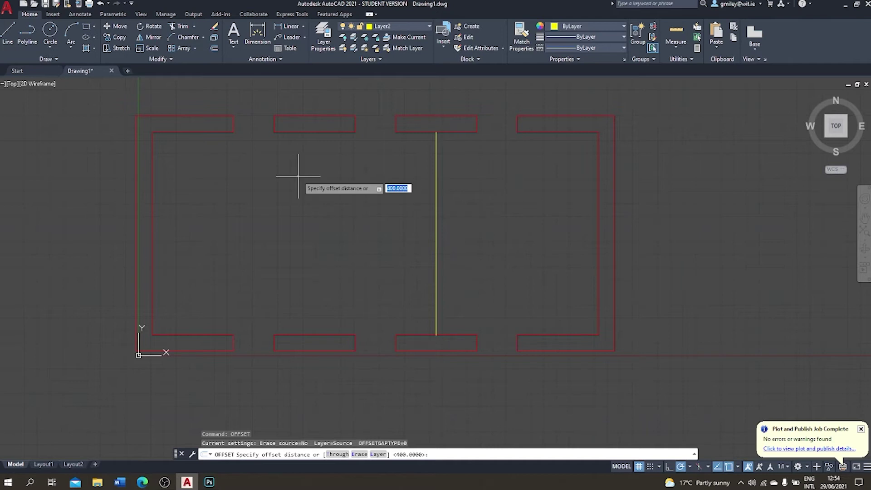
pyautogui.write('150')
pyautogui.press('Return')
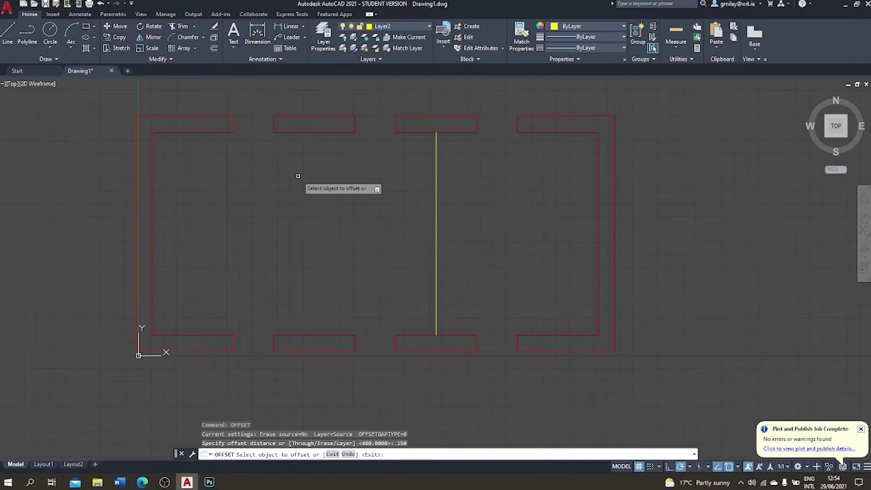
pyautogui.click(435, 184)
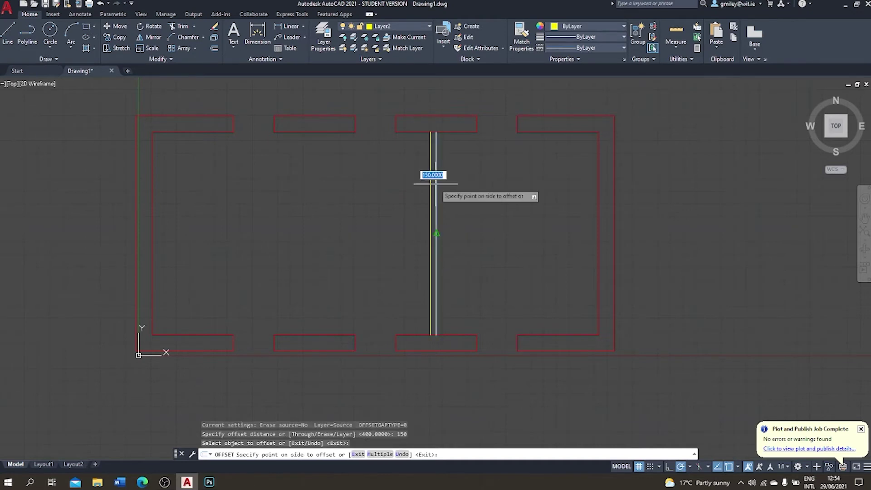
pyautogui.click(391, 184)
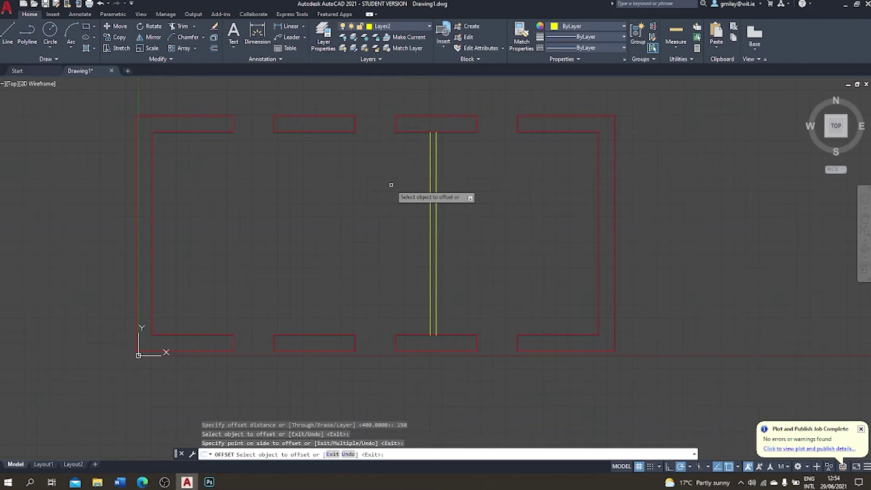
pyautogui.press('Escape')
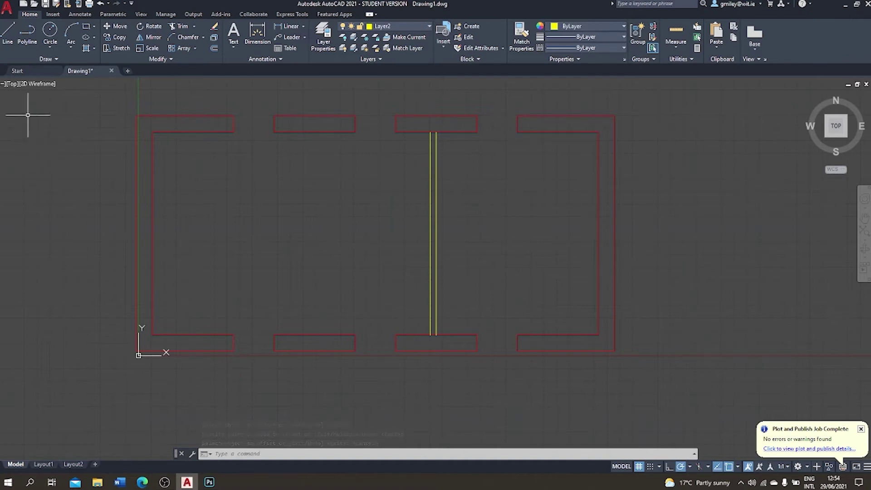
# - Draw a short horizontal line across the partition, 600 below the upper wall's inner edge, and end the Line command
pyautogui.click(9, 32)
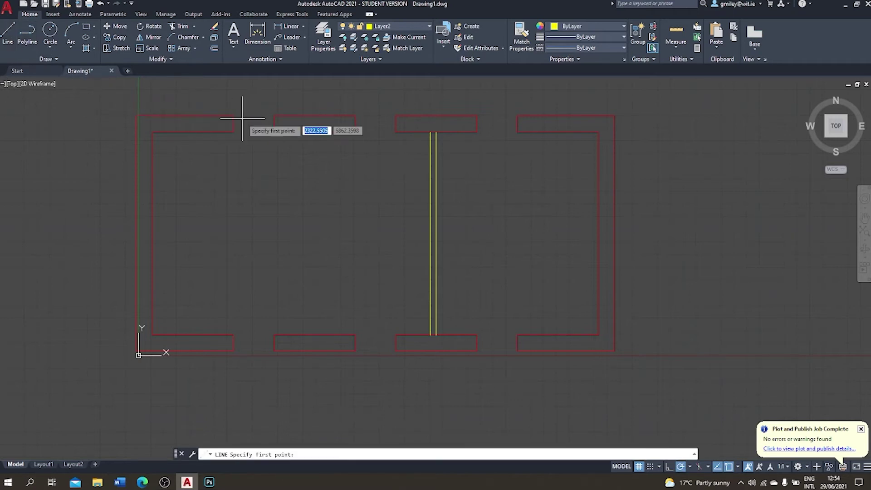
pyautogui.click(436, 132)
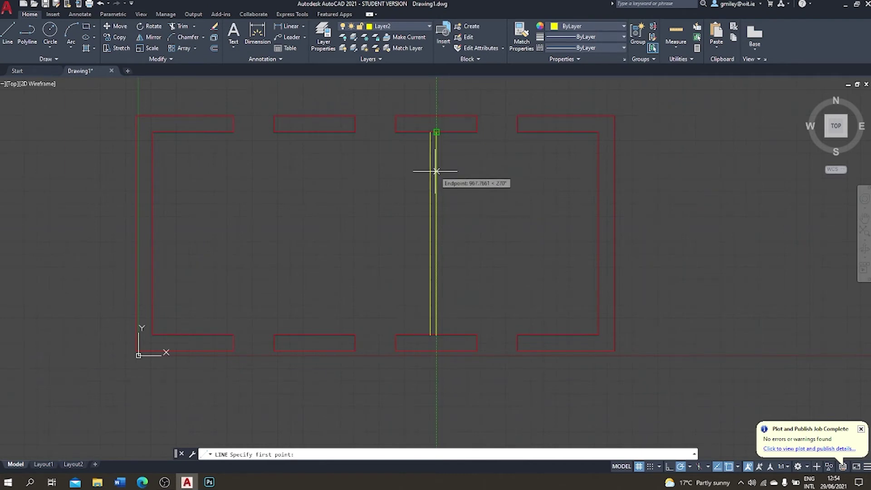
pyautogui.write('6')
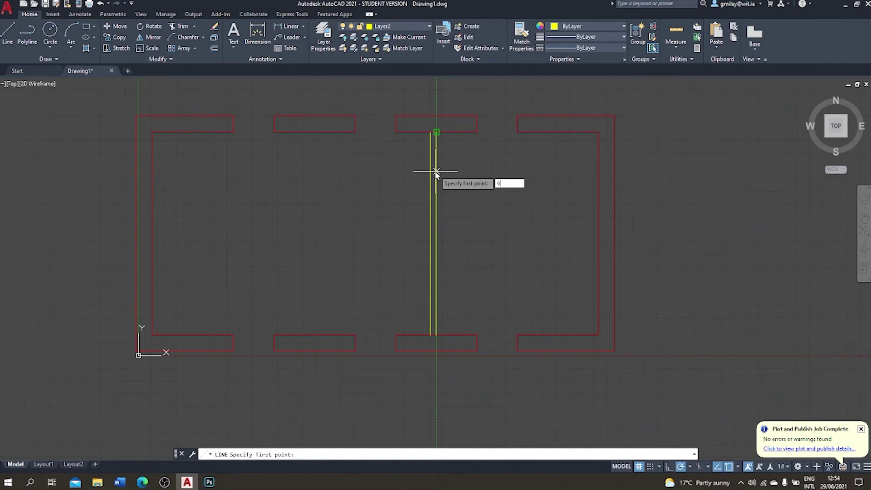
pyautogui.write('00')
pyautogui.press('Return')
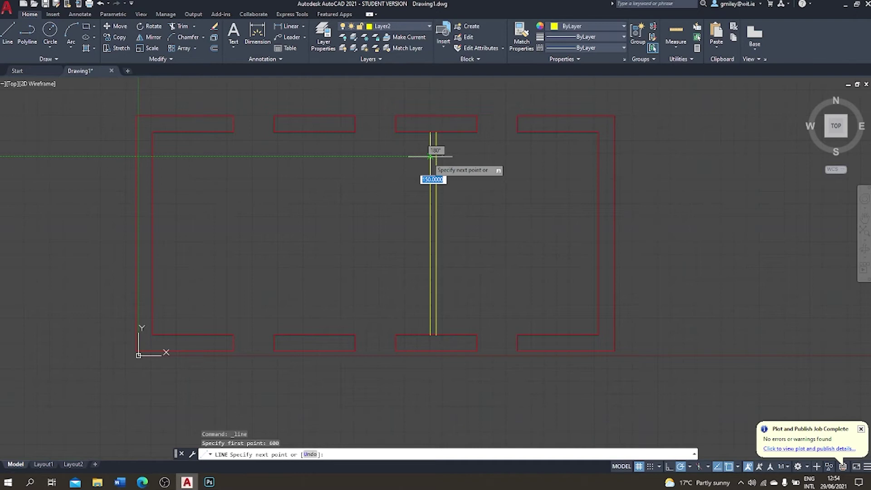
pyautogui.click(430, 156)
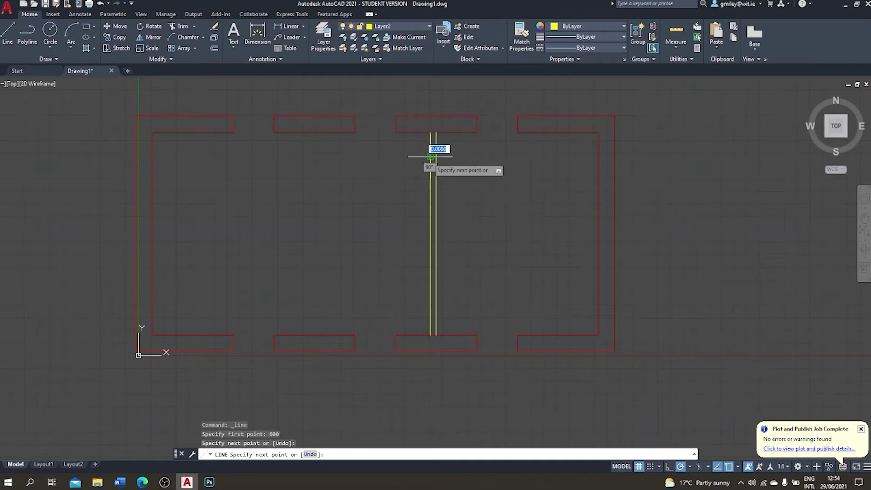
pyautogui.press('Escape')
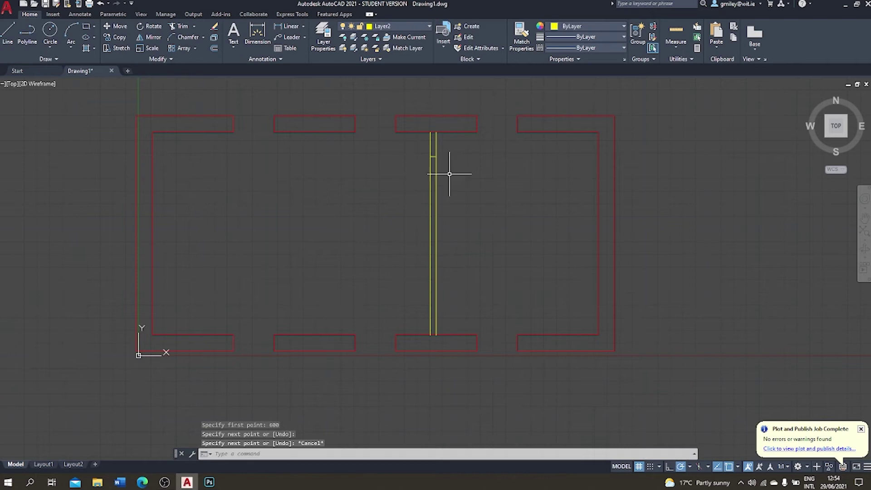
# - Offset the short cross line in the partition 1000 downward to mark the other side of the door opening
pyautogui.scroll(3, 482, 167)
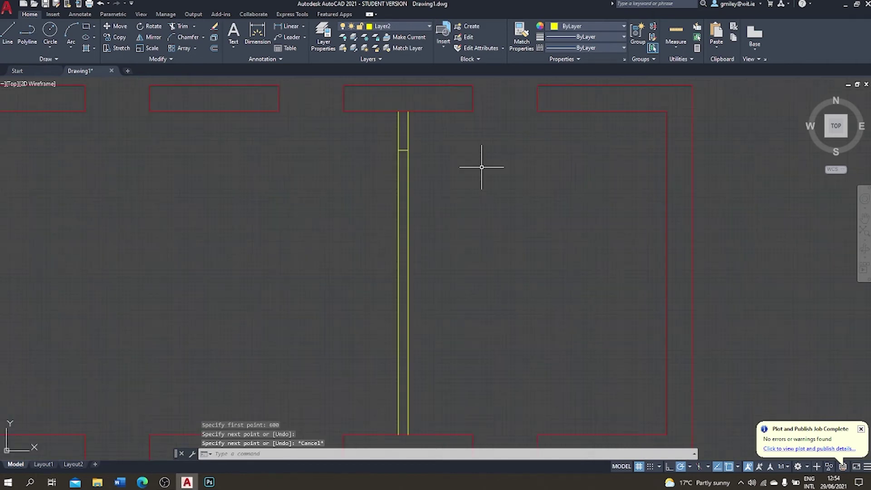
pyautogui.moveTo(483, 181)
pyautogui.mouseDown(button='middle')
pyautogui.moveTo(489, 220)
pyautogui.moveTo(481, 189)
pyautogui.mouseUp(button='middle')
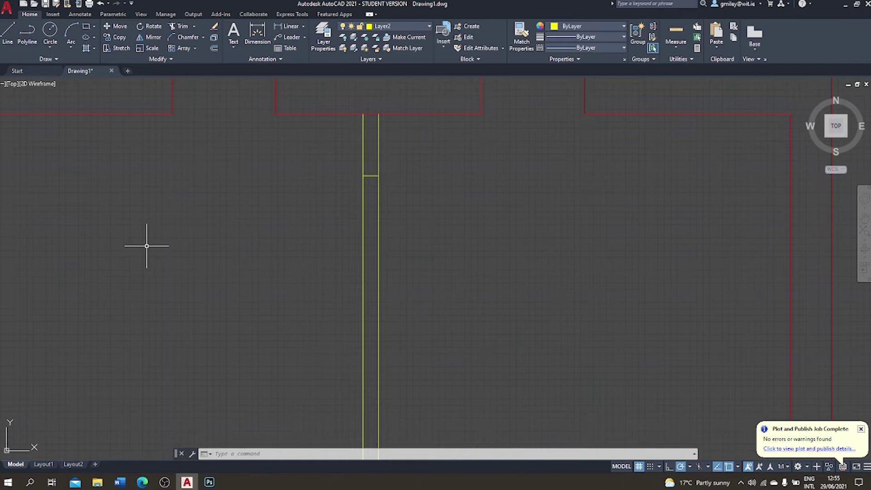
pyautogui.write('offset')
pyautogui.press('Return')
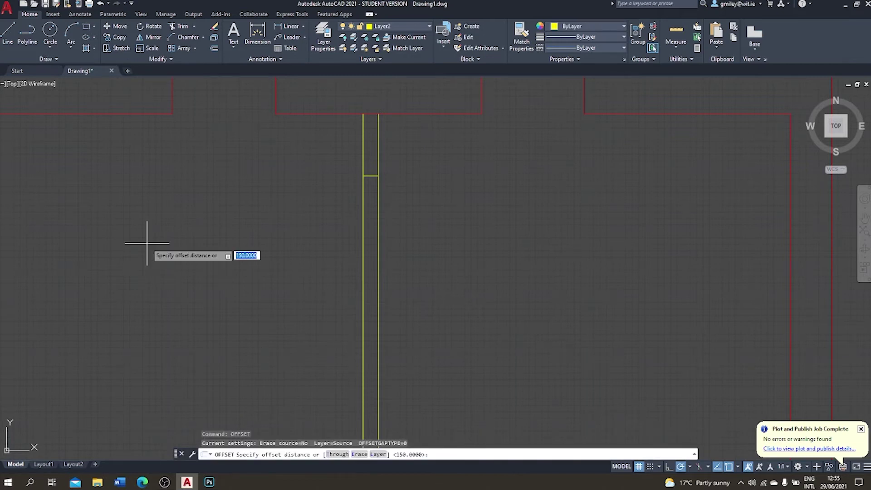
pyautogui.write('1000')
pyautogui.press('Return')
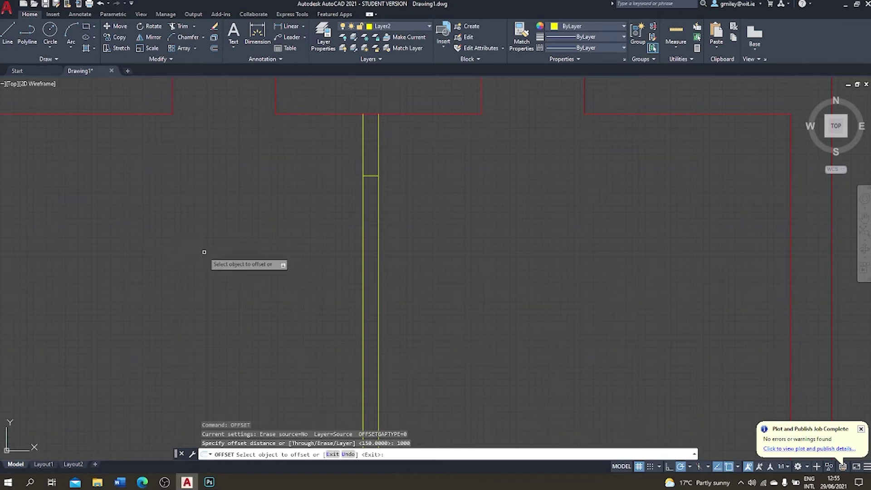
pyautogui.click(371, 176)
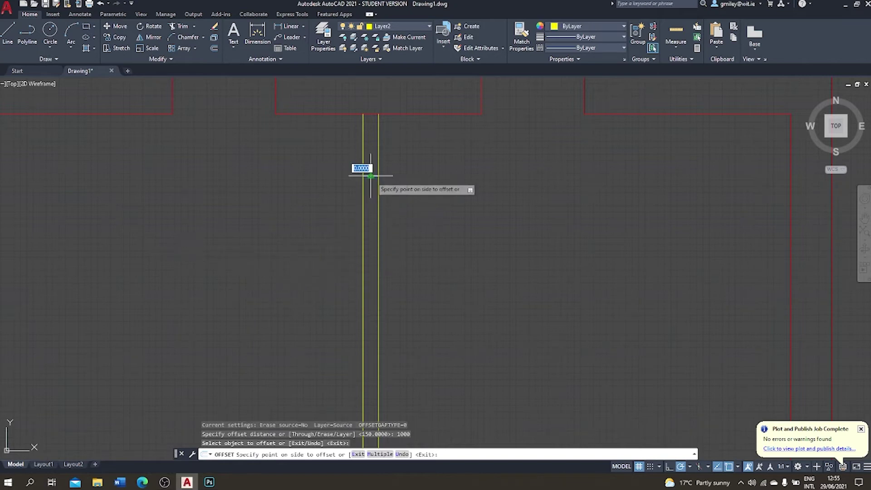
pyautogui.click(393, 338)
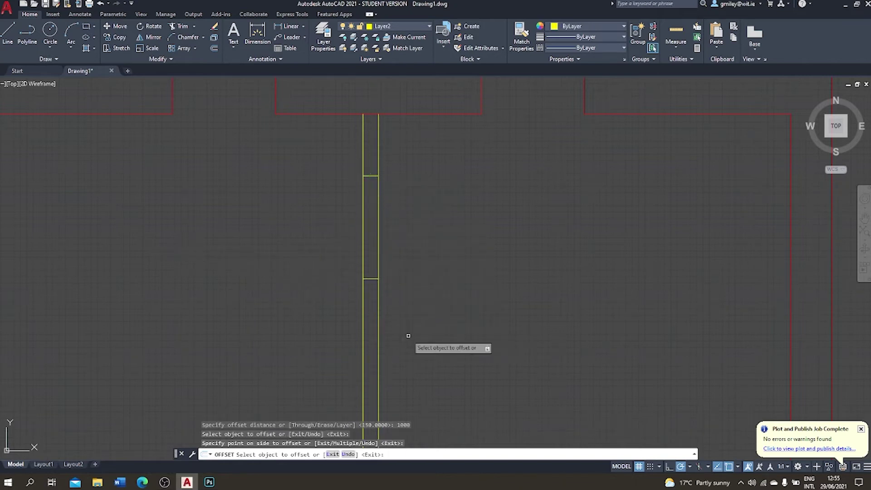
pyautogui.moveTo(468, 312); pyautogui.dragTo(428, 253, button='middle')
pyautogui.scroll(-4, 458, 299)
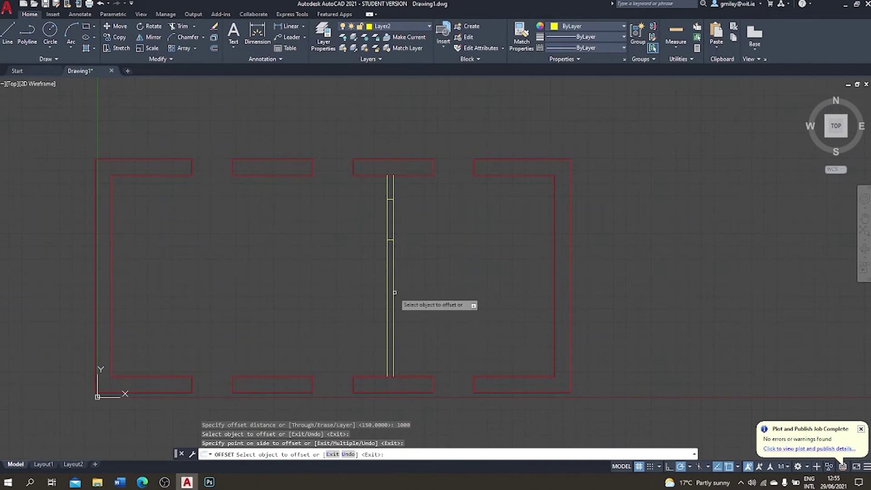
# - Trim both partition lines between the two cross lines to open the doorway, and end the Trim command
pyautogui.click(181, 26)
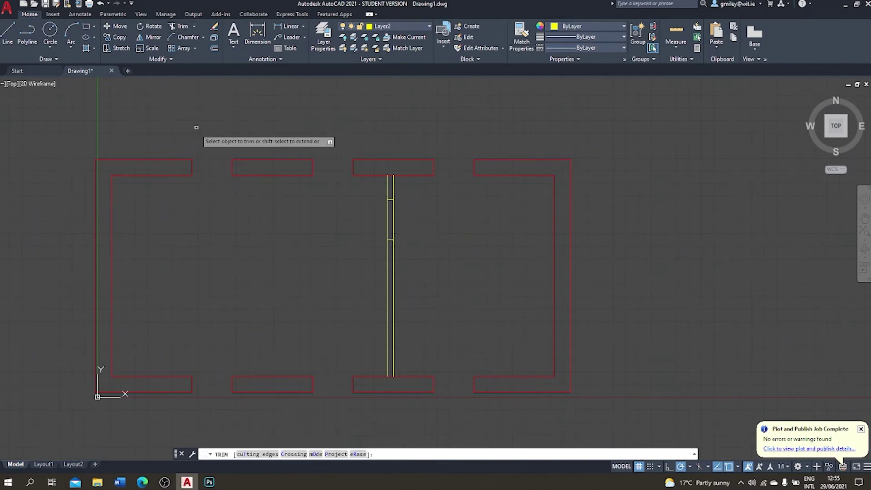
pyautogui.click(397, 217)
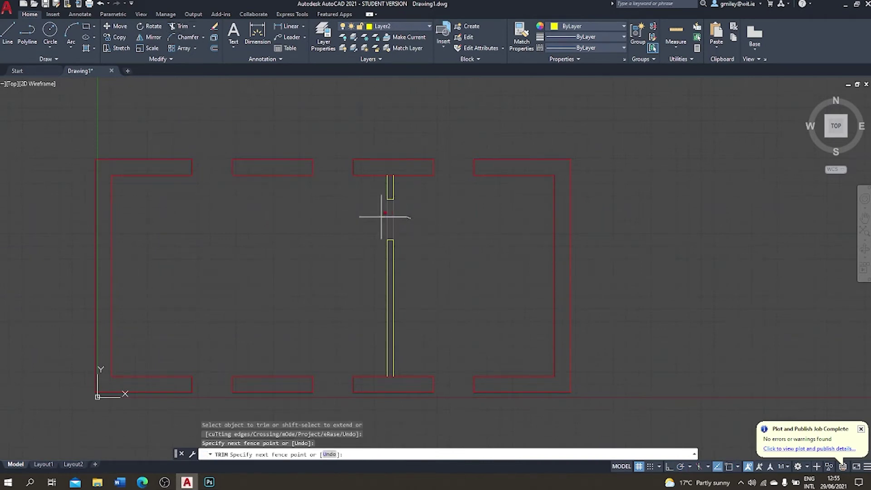
pyautogui.click(309, 217)
pyautogui.press('Return')
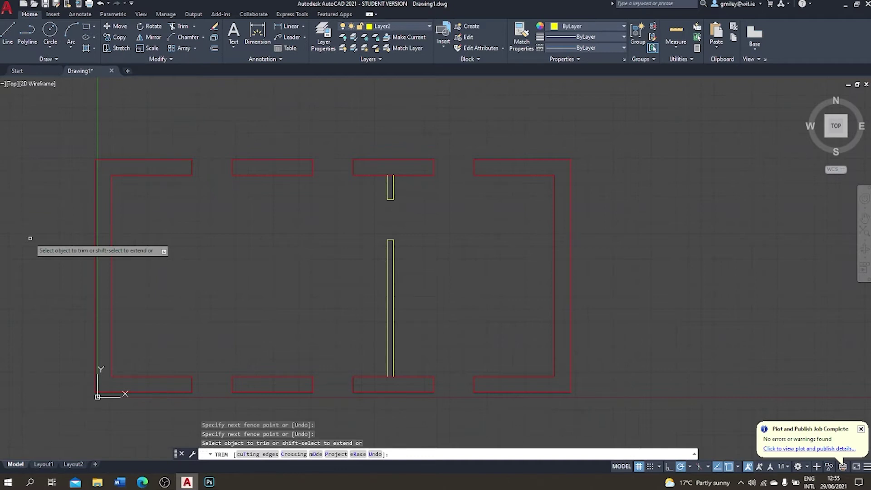
pyautogui.press('Escape')
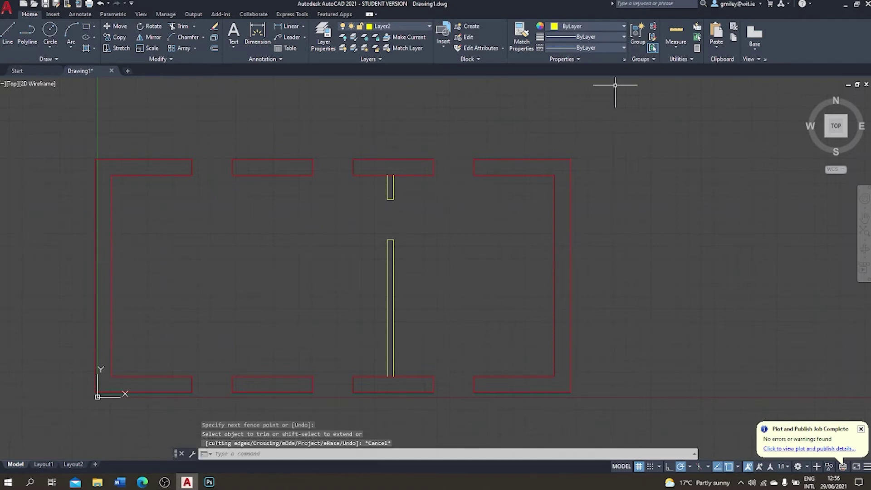
# - Draw a horizontal line across the first opening in the upper wall between the midpoints of its two end edges
pyautogui.scroll(3, 618, 161)
pyautogui.scroll(-4, 707, 126)
pyautogui.moveTo(706, 128); pyautogui.dragTo(561, 146, button='middle')
pyautogui.moveTo(404, 171); pyautogui.dragTo(397, 181, button='middle')
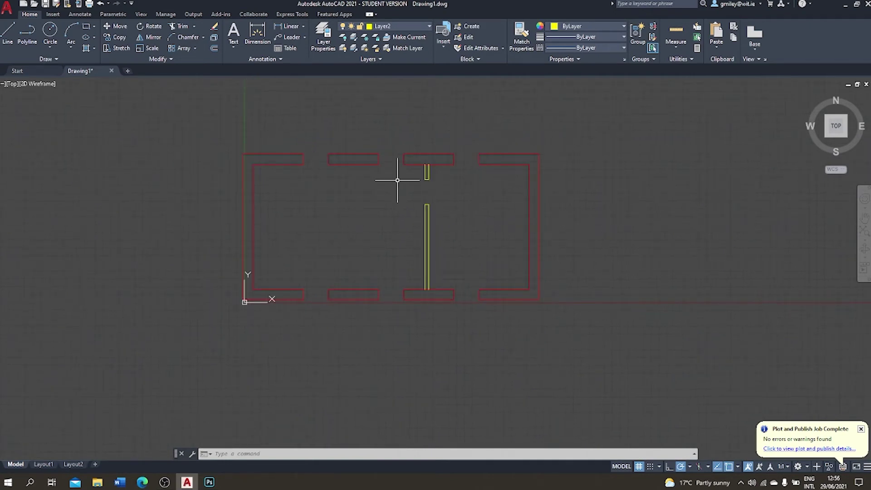
pyautogui.scroll(2, 342, 169)
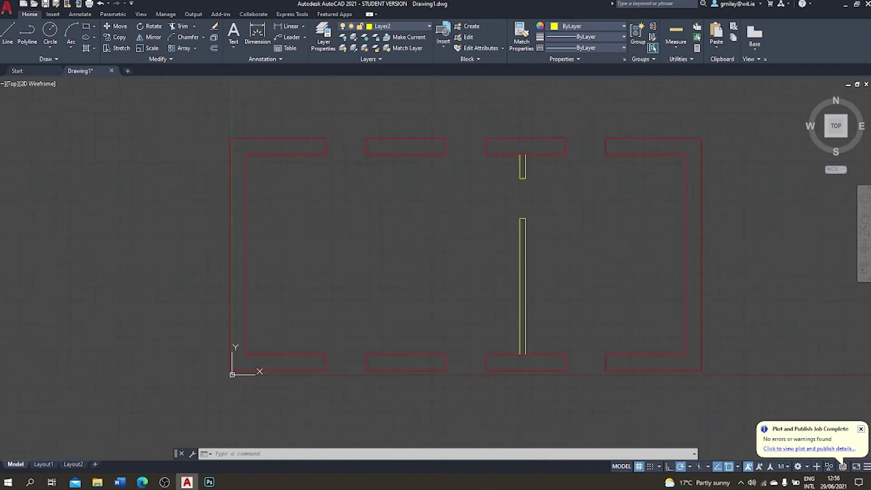
pyautogui.moveTo(355, 175)
pyautogui.mouseDown(button='middle')
pyautogui.moveTo(314, 190)
pyautogui.moveTo(287, 174)
pyautogui.moveTo(264, 175)
pyautogui.mouseUp(button='middle')
pyautogui.scroll(2, 264, 175)
pyautogui.scroll(-2, 263, 175)
pyautogui.scroll(2, 263, 175)
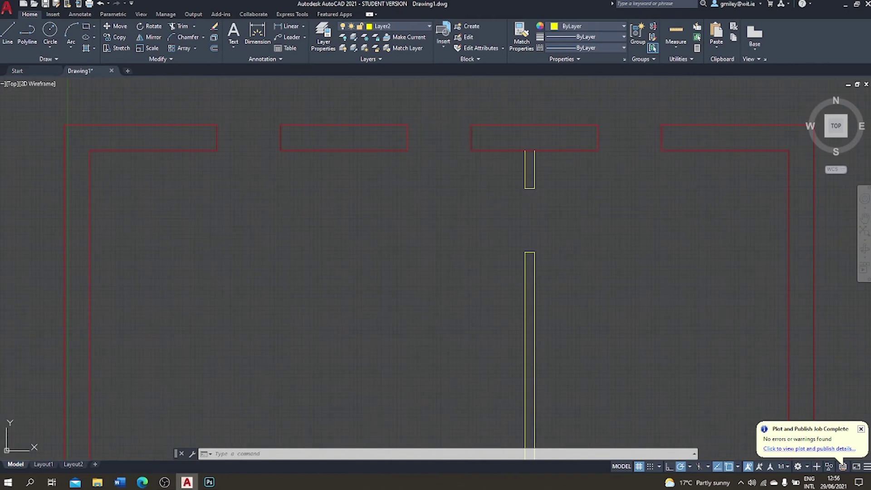
pyautogui.click(7, 33)
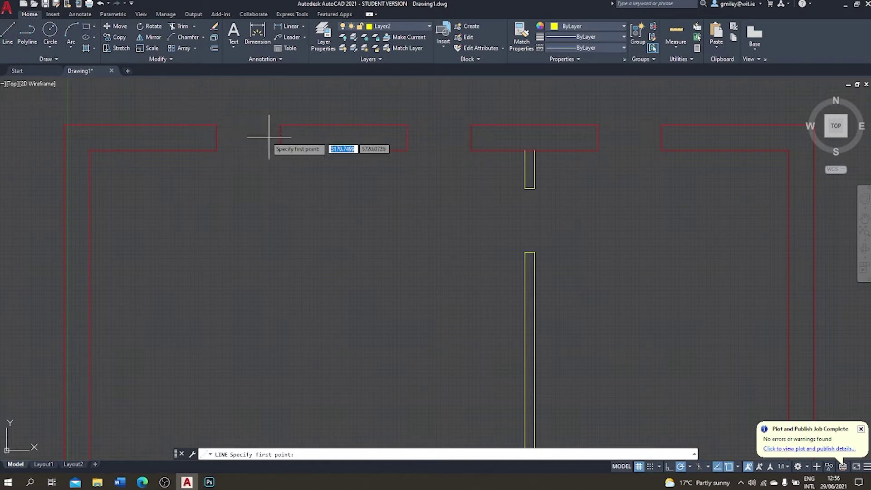
pyautogui.click(217, 137)
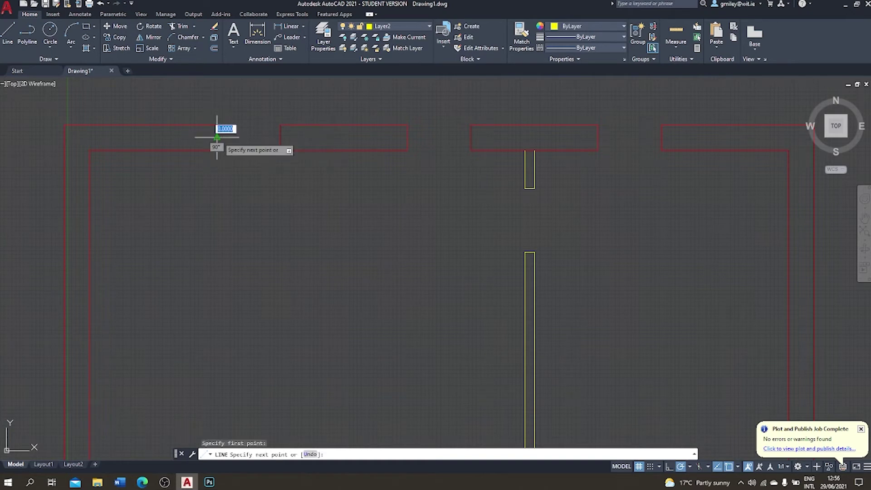
pyautogui.click(282, 136)
pyautogui.press('Escape')
pyautogui.scroll(6, 253, 136)
pyautogui.moveTo(274, 140); pyautogui.dragTo(306, 151, button='middle')
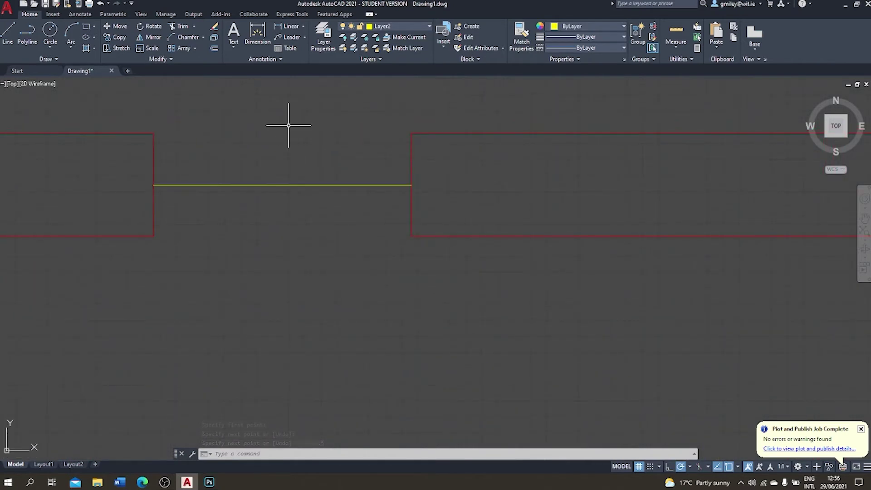
pyautogui.click(7, 37)
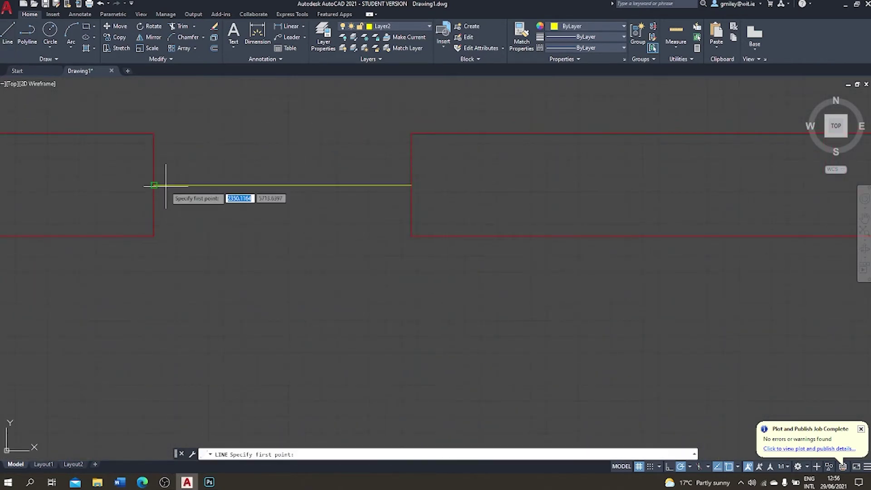
pyautogui.click(157, 182)
pyautogui.press('Escape')
# - Draw a small rectangular window jamb, about 40 wide and 60 high, above the centre line at the opening's left end
pyautogui.click(6, 32)
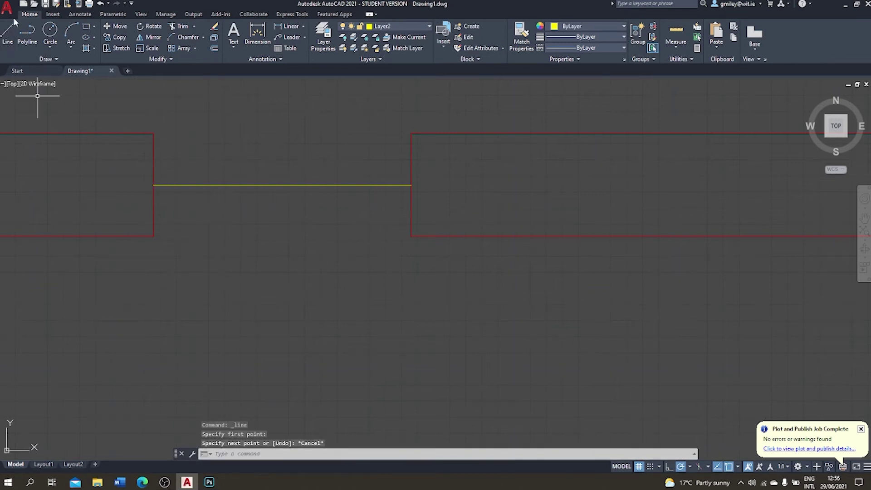
pyautogui.click(153, 185)
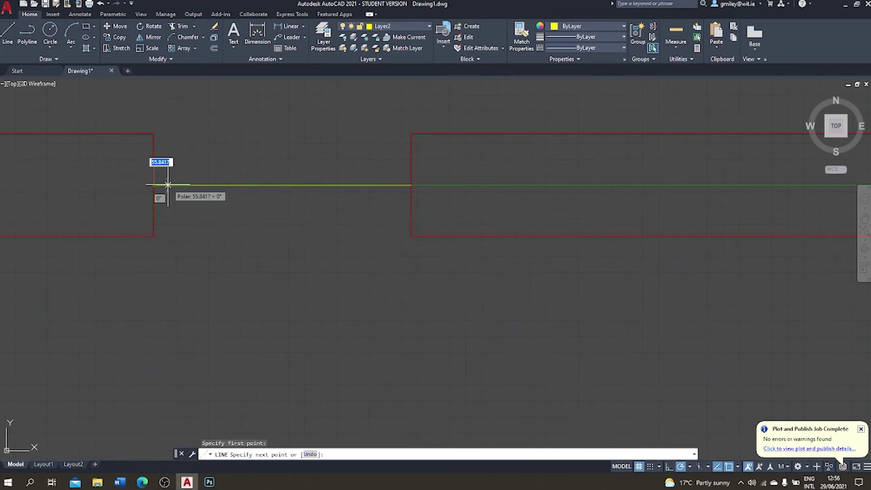
pyautogui.write('5')
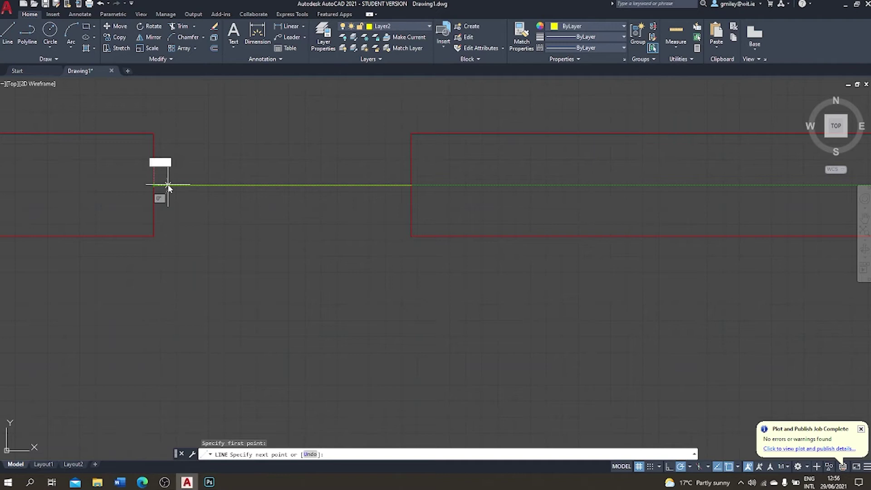
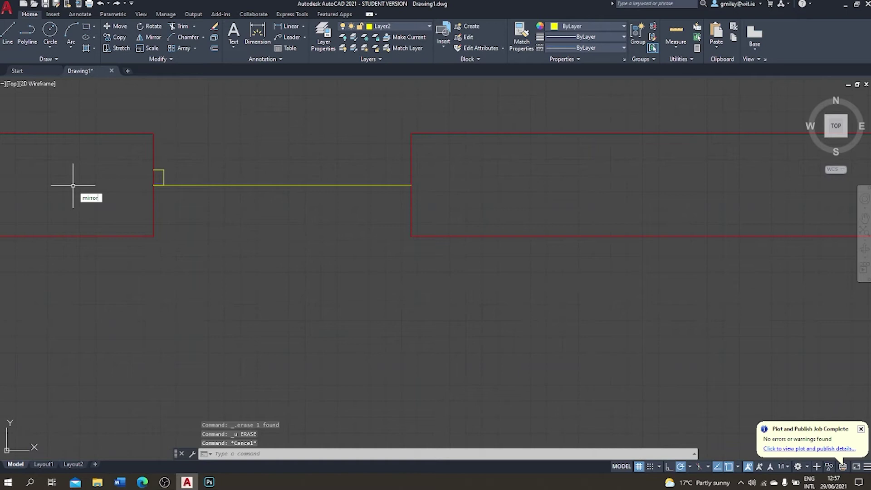
# - Mirror the three jamb lines to the opening's other end about a vertical axis through the centre line's midpoint, keeping the originals
pyautogui.press('Return')
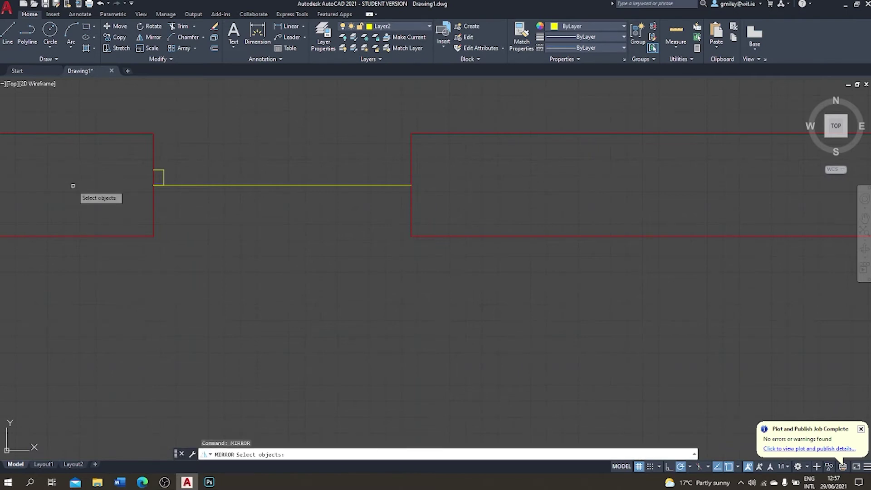
pyautogui.click(162, 187)
pyautogui.moveTo(157, 190); pyautogui.dragTo(164, 164)
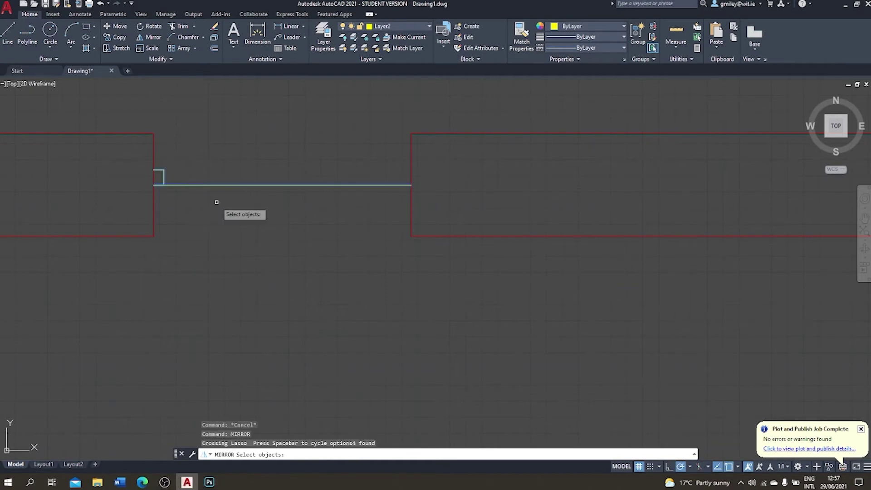
pyautogui.click(219, 203)
pyautogui.moveTo(220, 204)
pyautogui.mouseDown()
pyautogui.moveTo(210, 189)
pyautogui.moveTo(216, 165)
pyautogui.mouseUp()
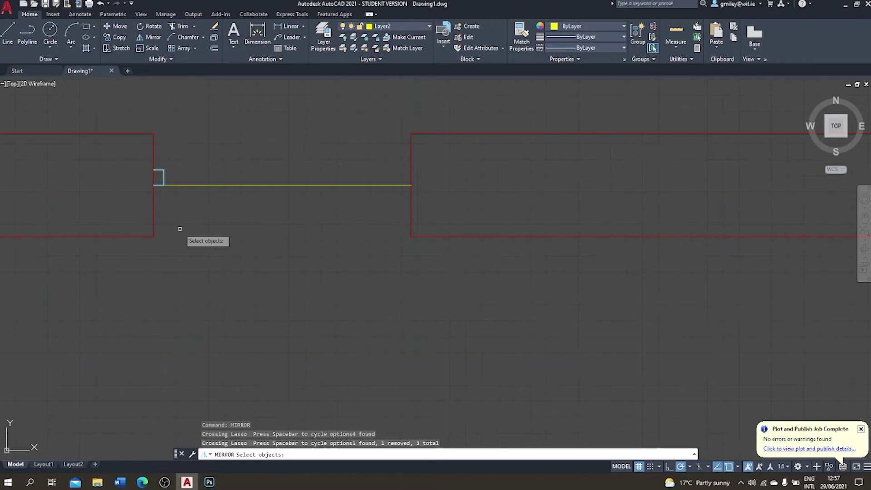
pyautogui.press('Return')
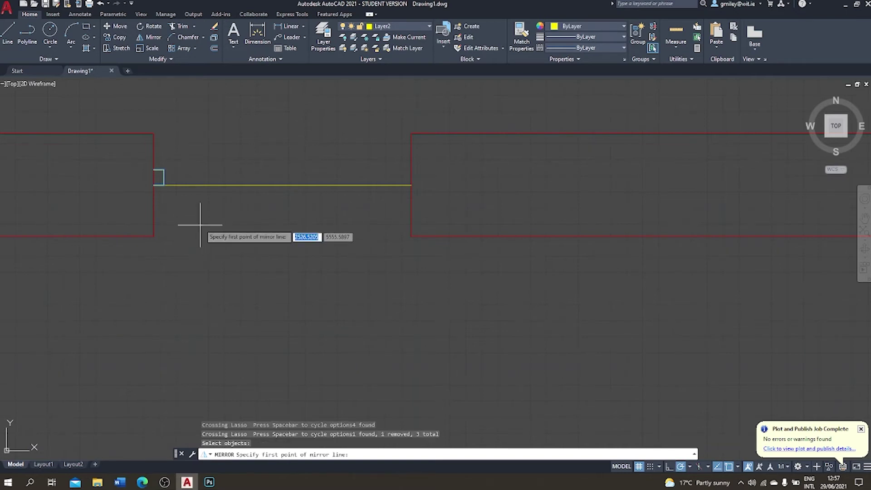
pyautogui.click(283, 185)
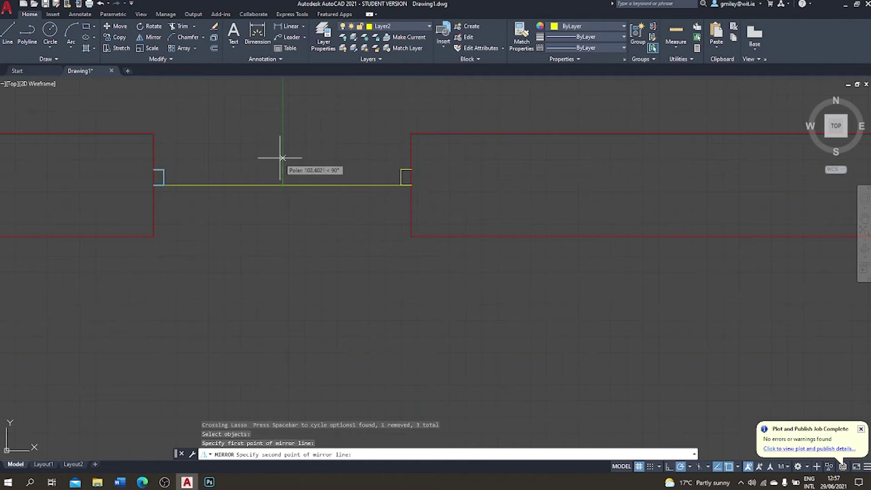
pyautogui.click(282, 155)
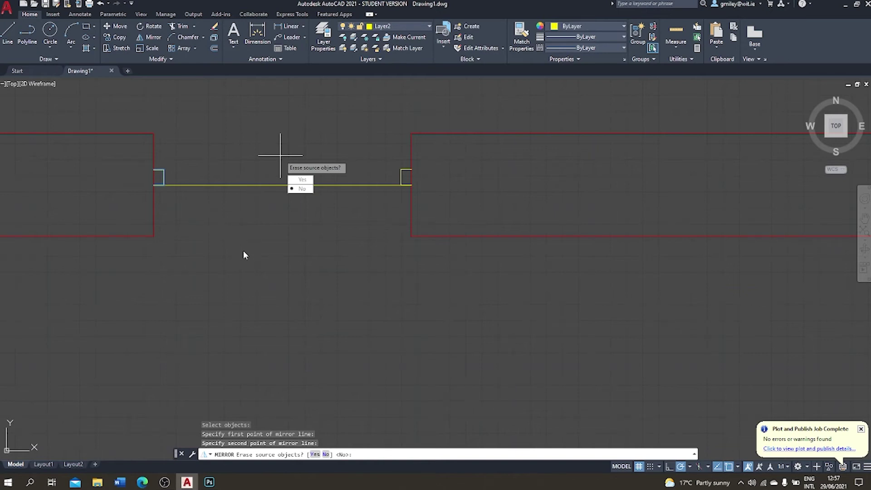
pyautogui.press('Return')
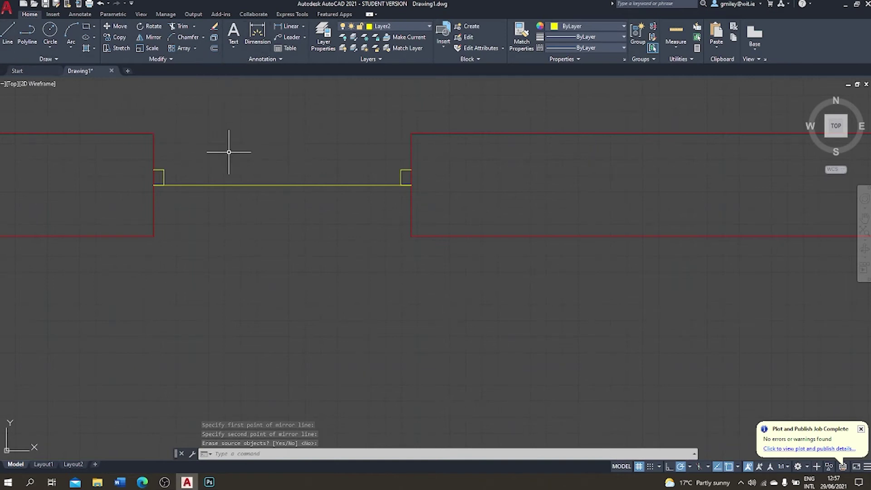
# - Replace the line across the opening with one joining the midpoints of the two jambs' inner edges
pyautogui.moveTo(282, 201)
pyautogui.mouseDown()
pyautogui.moveTo(261, 197)
pyautogui.moveTo(270, 169)
pyautogui.mouseUp()
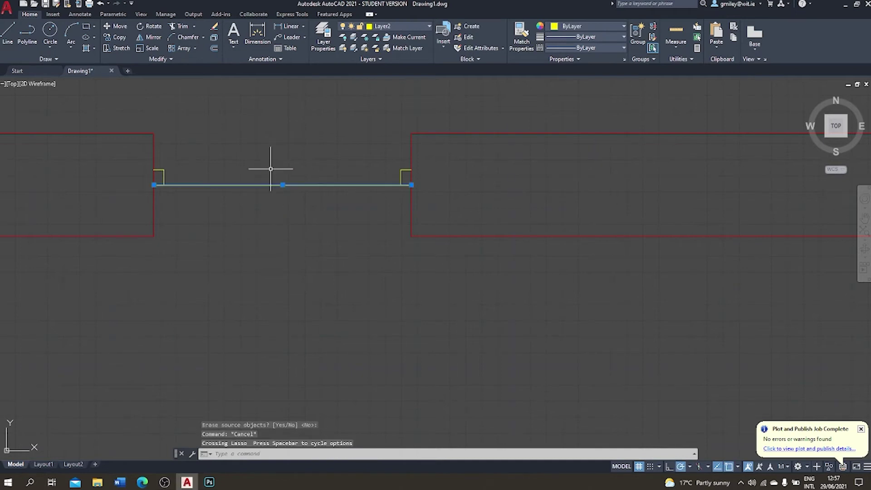
pyautogui.press('Delete')
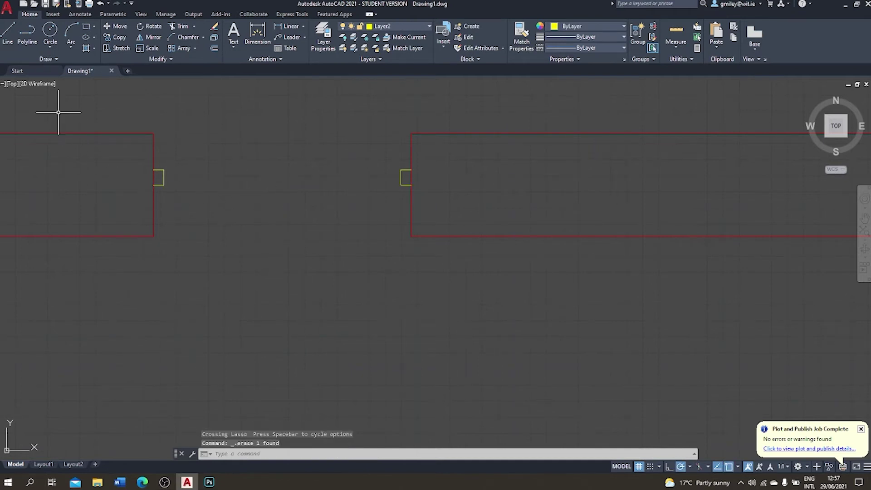
pyautogui.click(12, 30)
pyautogui.click(163, 177)
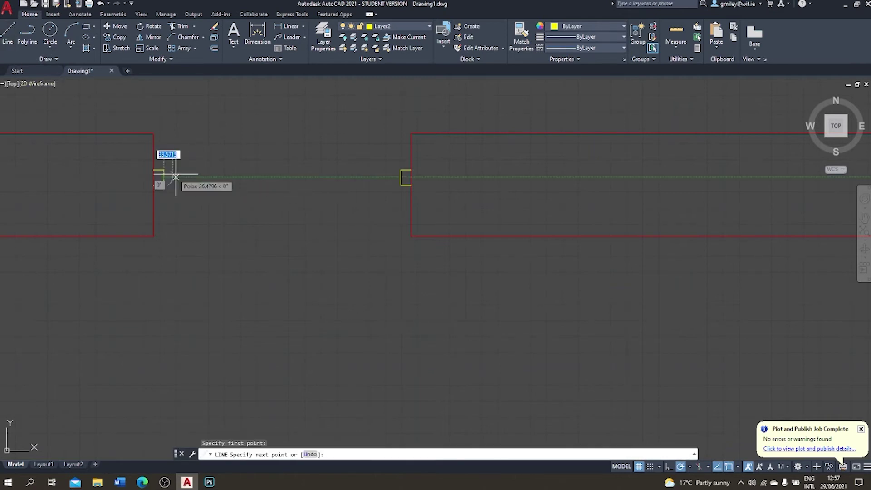
pyautogui.click(401, 177)
pyautogui.press('Escape')
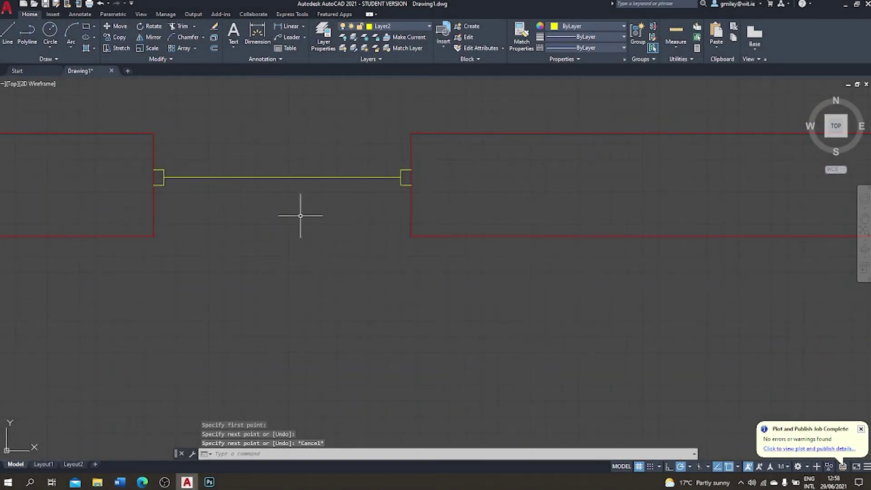
# - Make Layer3 current and draw a line across the opening between the corners of the wall's lower, inner edge
pyautogui.click(429, 28)
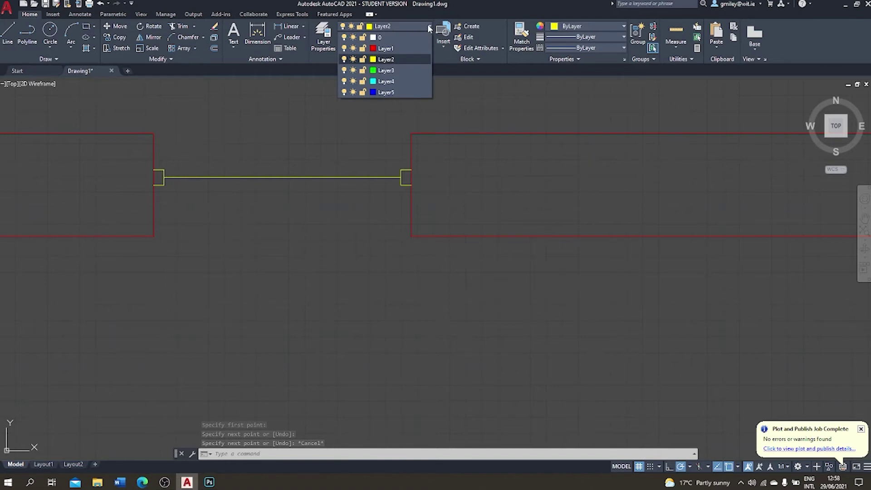
pyautogui.click(386, 71)
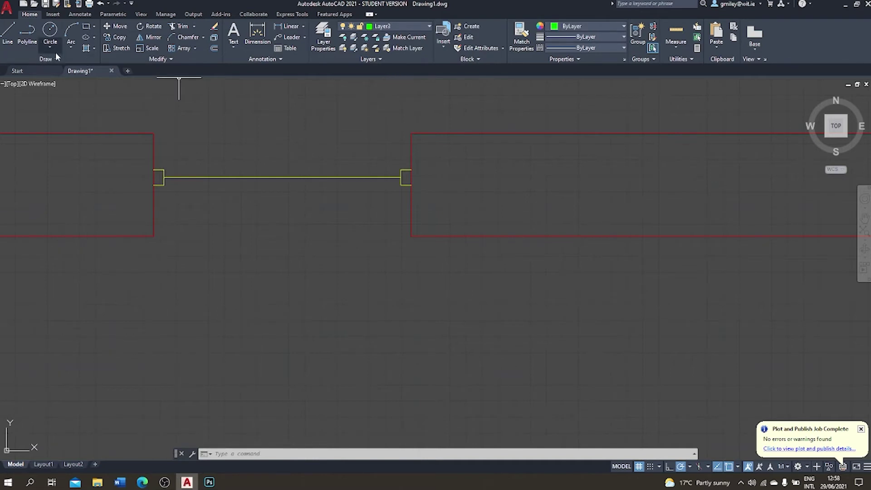
pyautogui.click(7, 32)
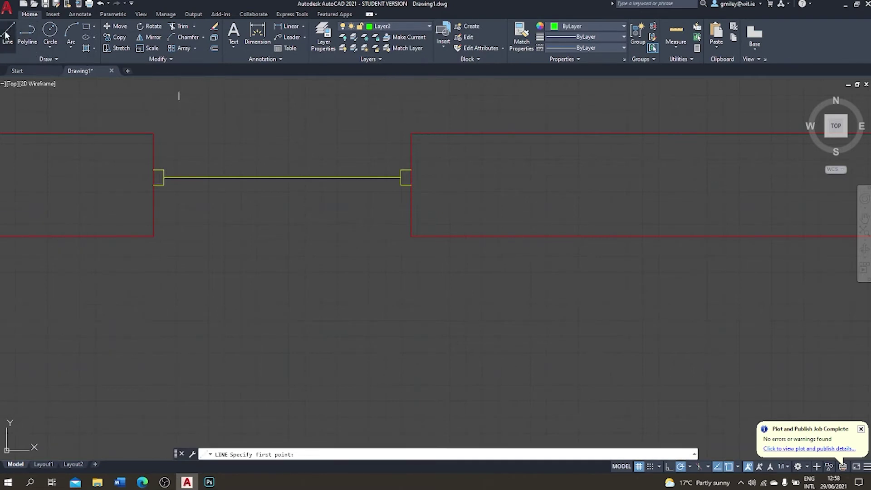
pyautogui.click(153, 237)
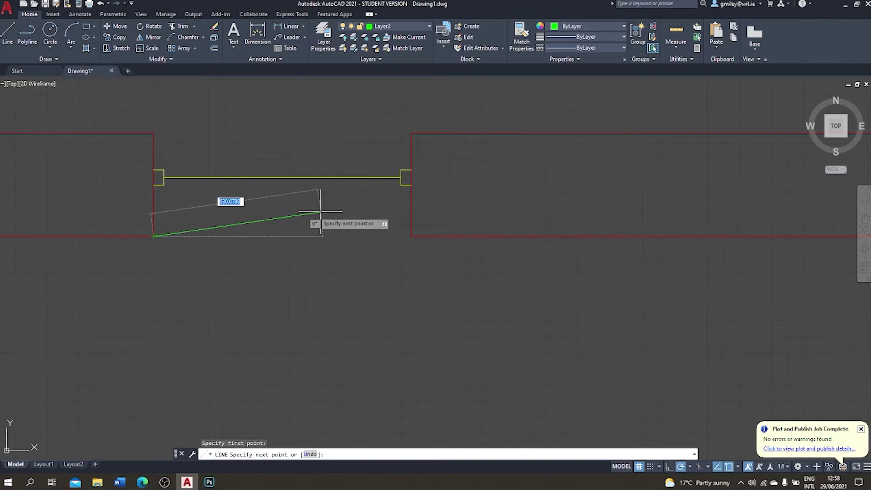
pyautogui.click(412, 236)
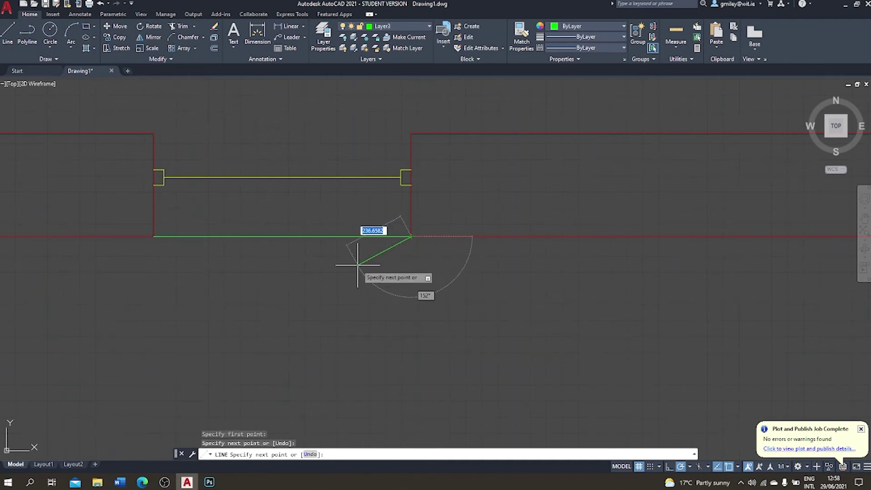
pyautogui.press('Escape')
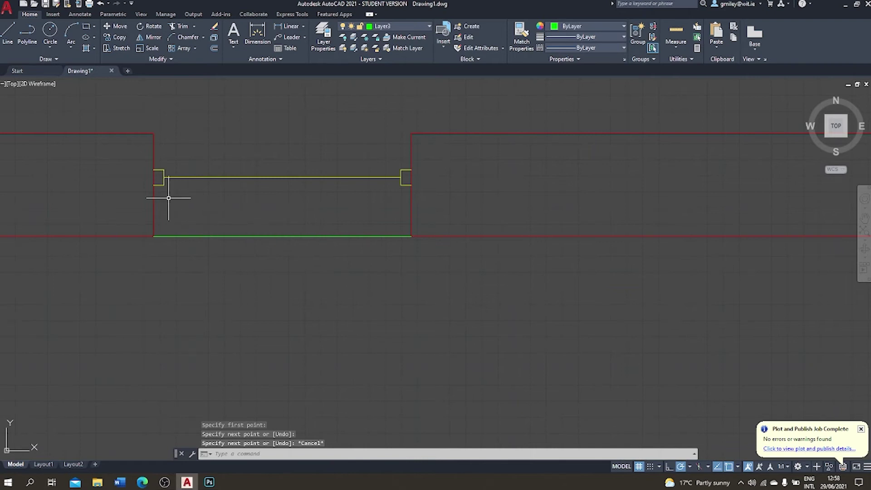
# - Draw two horizontal lines between the jambs, one joining their lower inner corners and one joining their upper inner corners
pyautogui.click(5, 34)
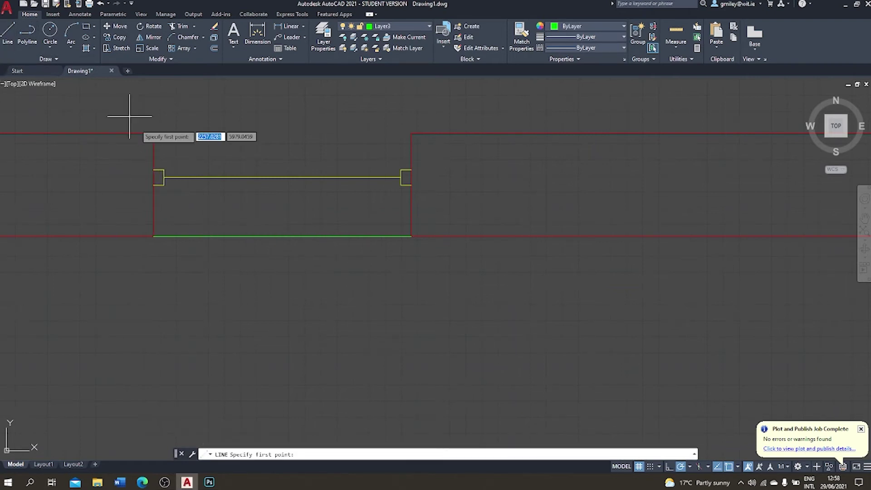
pyautogui.click(164, 185)
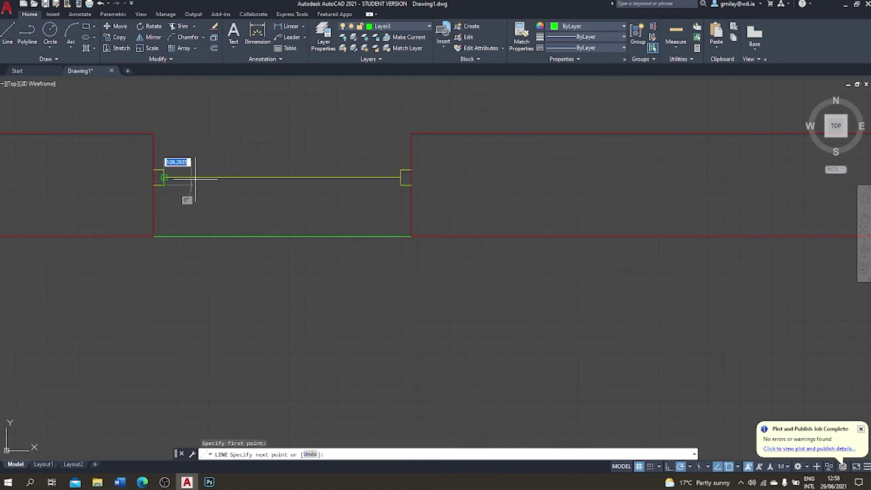
pyautogui.click(399, 185)
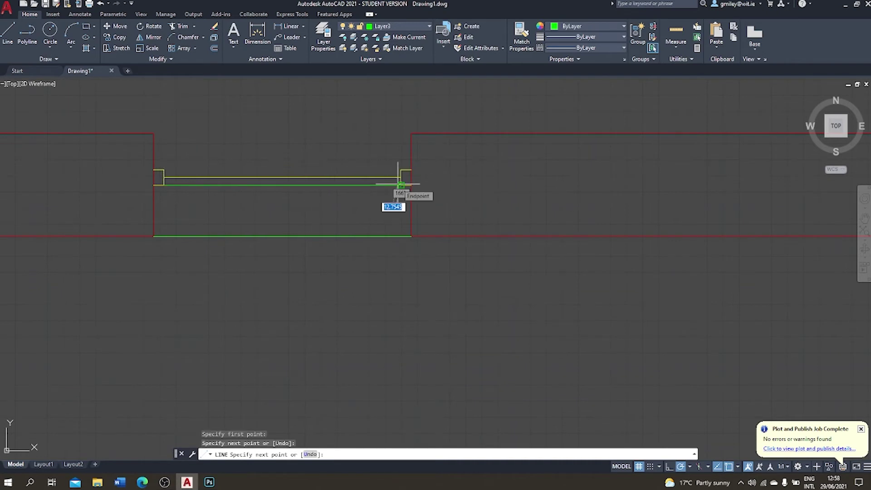
pyautogui.press('Return')
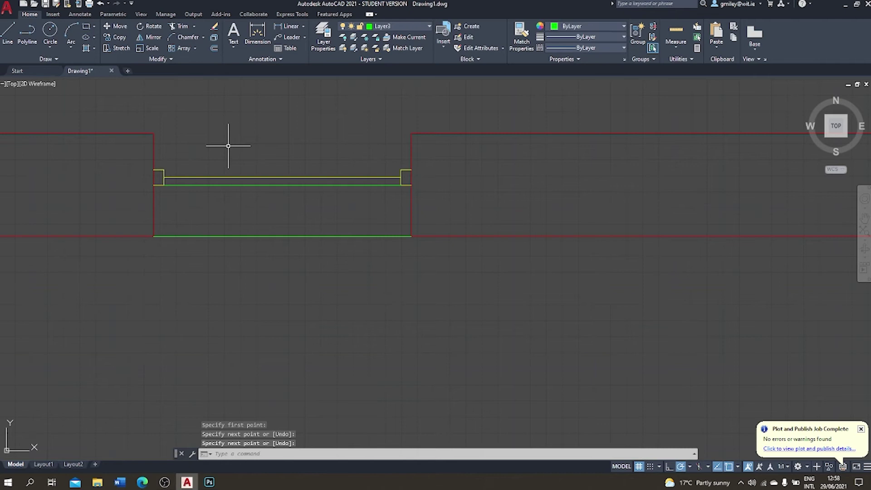
pyautogui.press('Return')
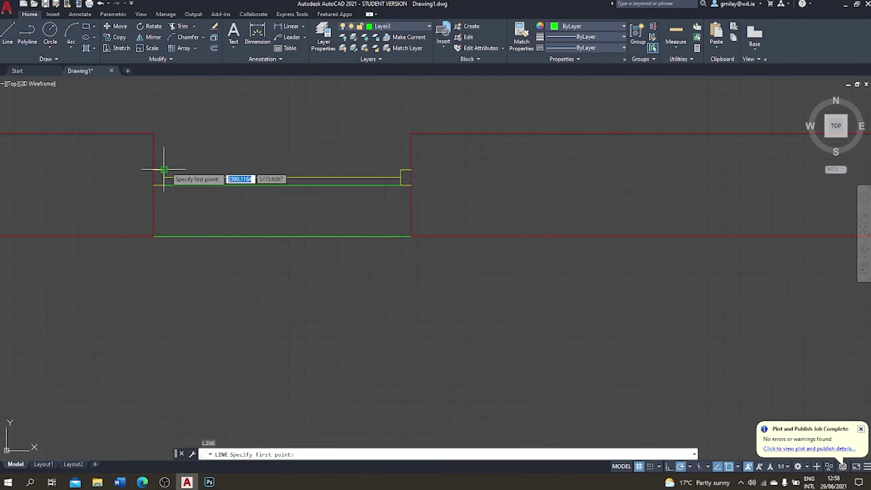
pyautogui.click(163, 170)
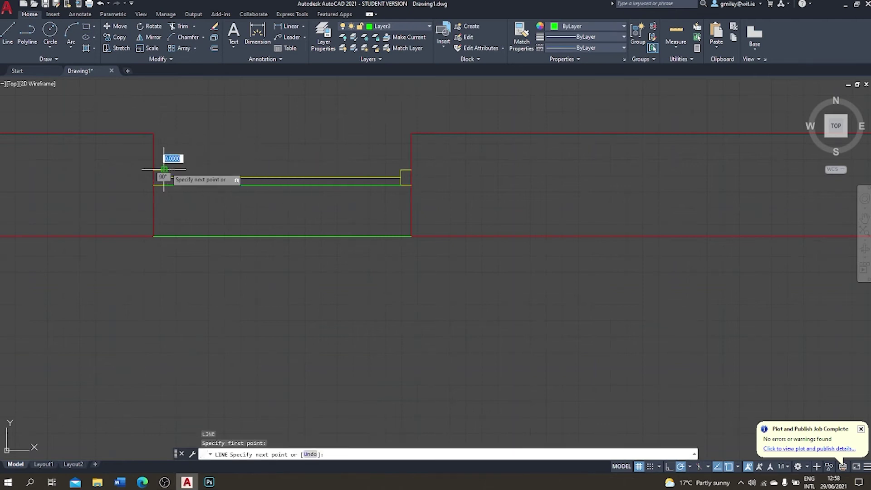
pyautogui.click(401, 169)
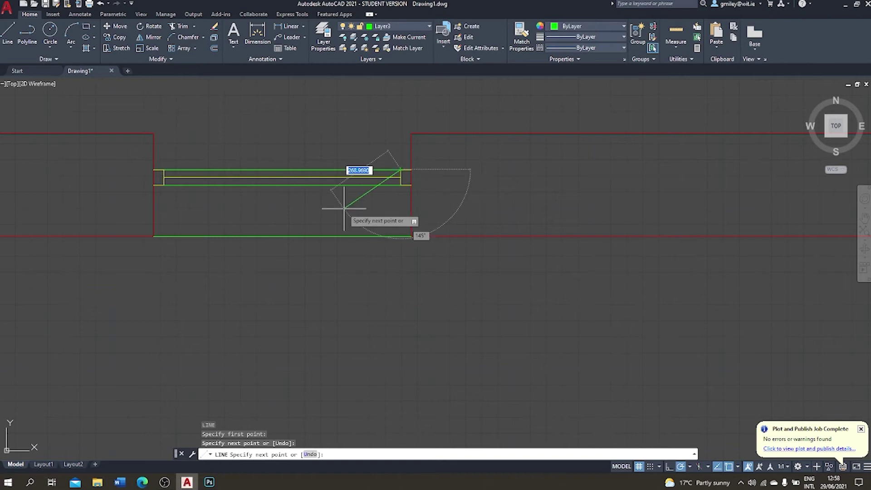
pyautogui.press('Return')
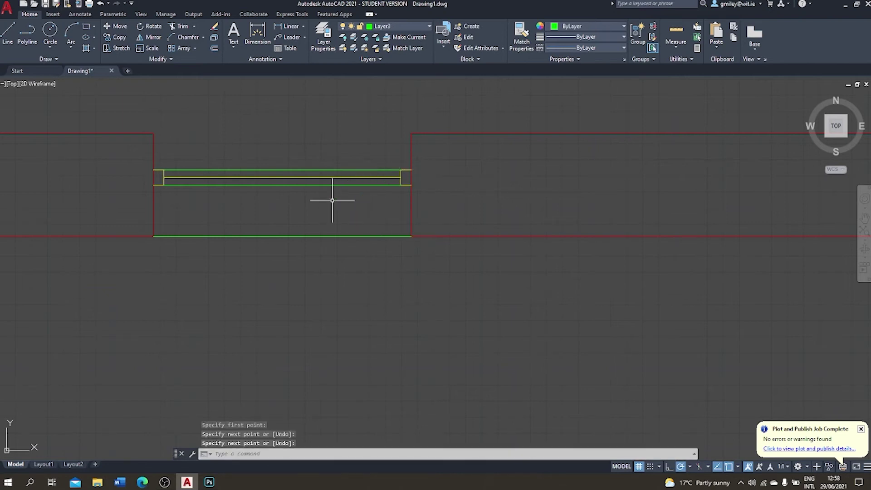
# - Draw a 50-long vertical line upward from the wall's outer edge, starting 50 left of the opening's upper-left corner
pyautogui.click(8, 32)
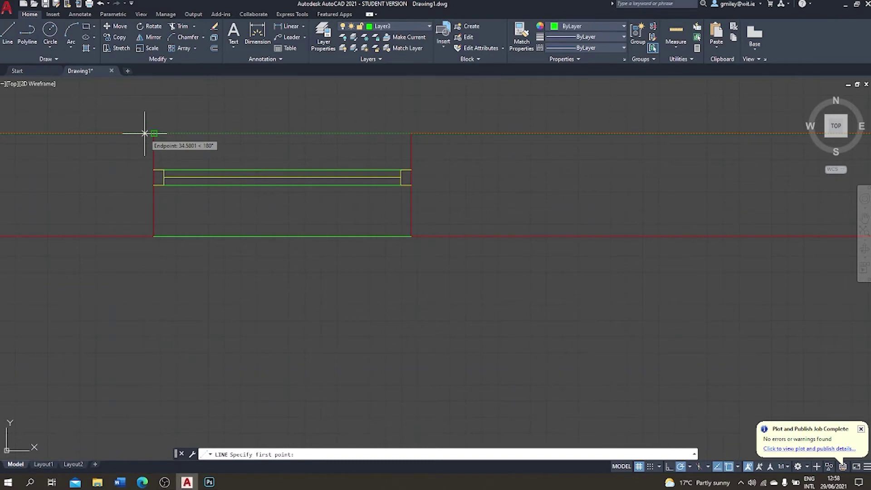
pyautogui.write('50')
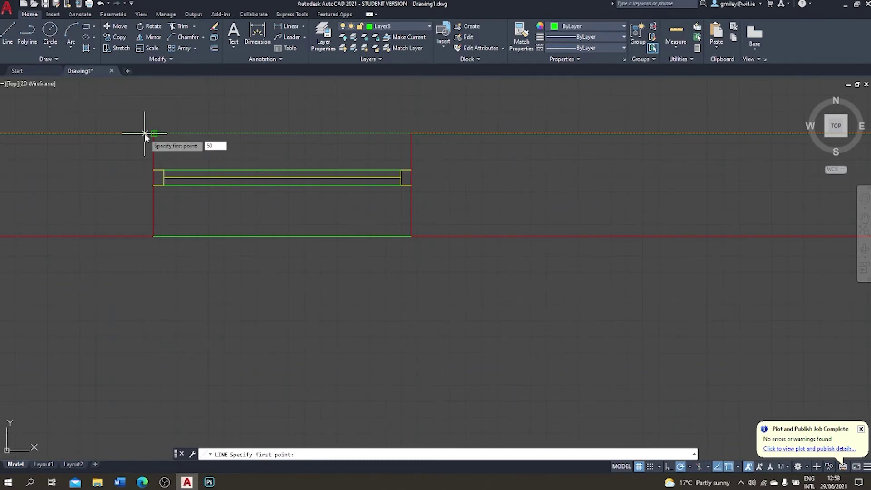
pyautogui.press('Return')
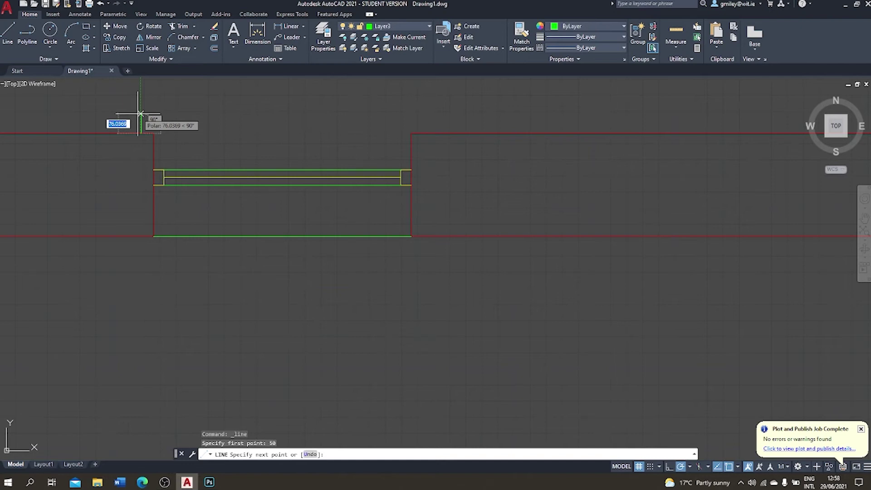
pyautogui.write('50')
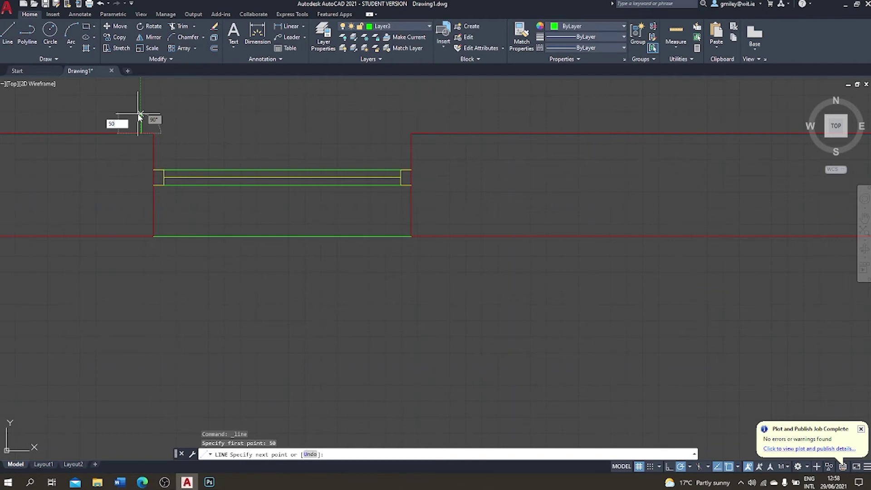
pyautogui.press('Return')
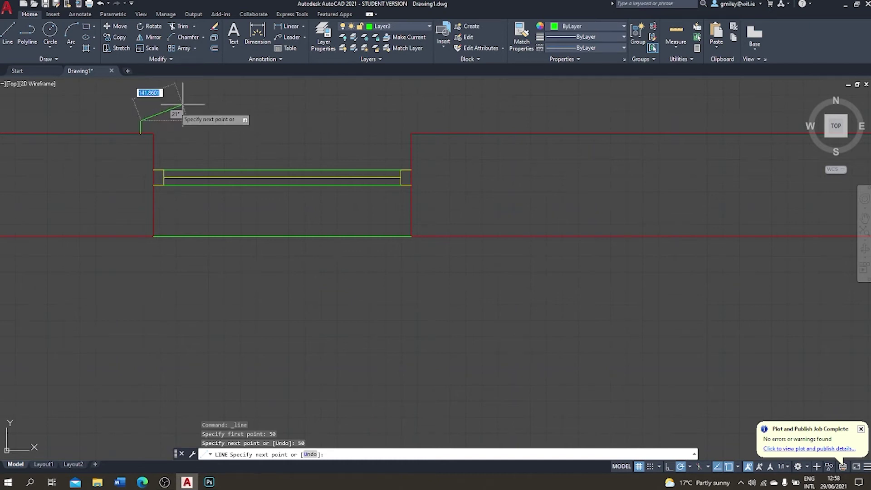
pyautogui.press('Escape')
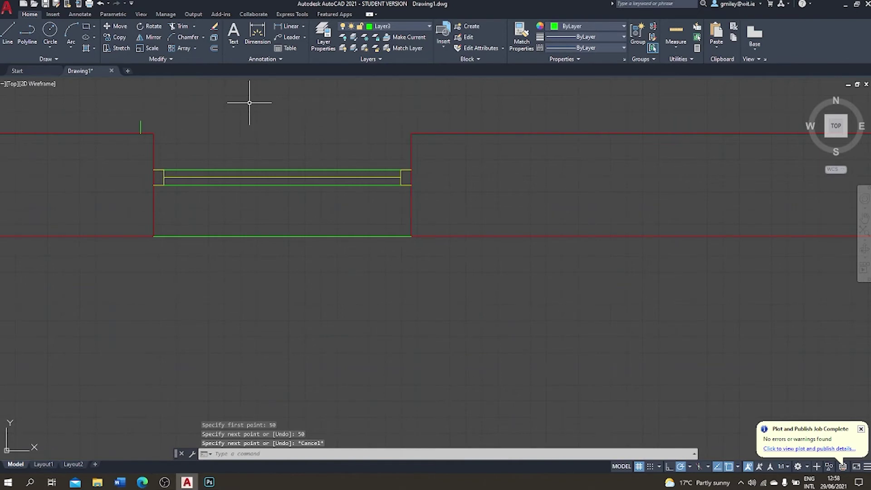
# - Mirror the short vertical sill line about the vertical axis through the window's midpoint, keeping the original
pyautogui.write('mirror')
pyautogui.press('Return')
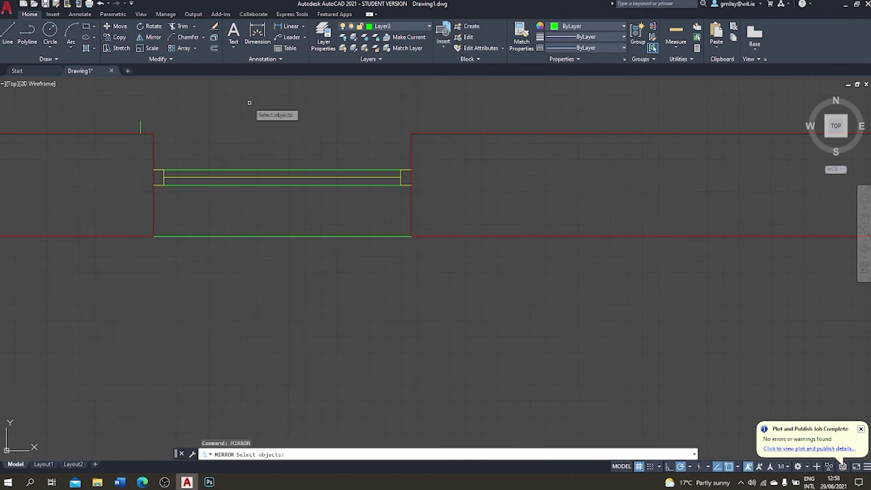
pyautogui.moveTo(157, 109)
pyautogui.mouseDown()
pyautogui.moveTo(128, 119)
pyautogui.moveTo(134, 99)
pyautogui.mouseUp()
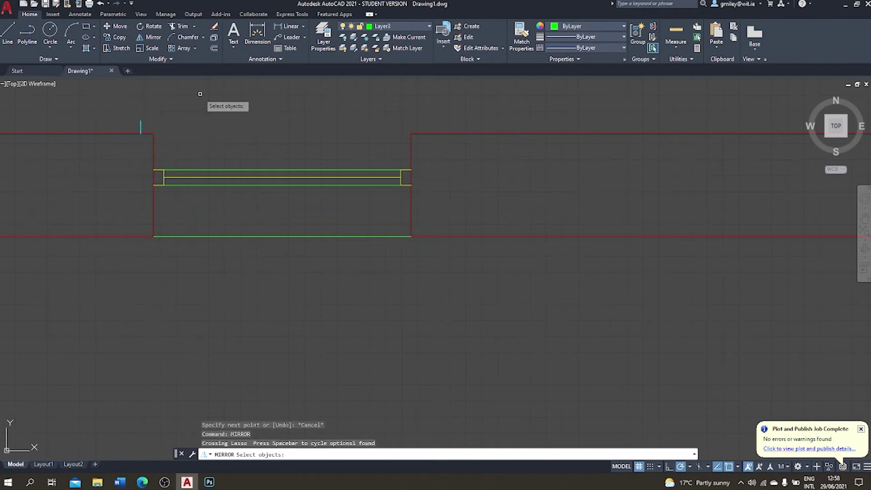
pyautogui.press('Return')
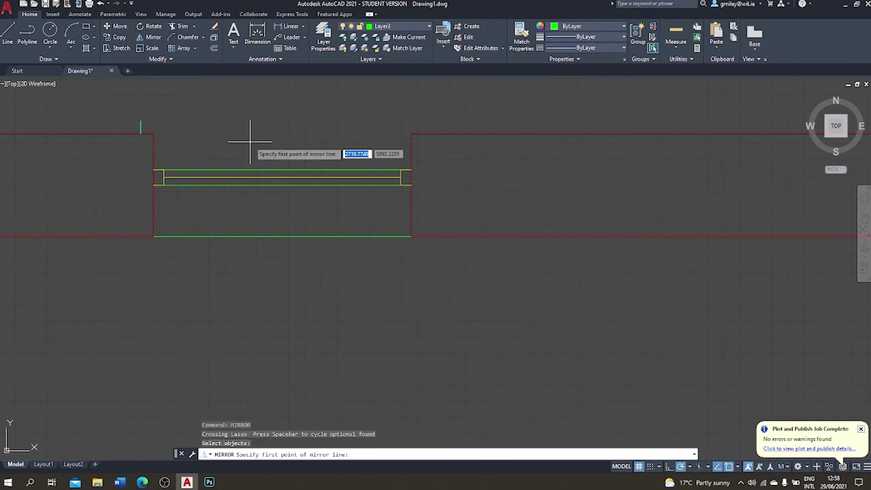
pyautogui.click(283, 169)
pyautogui.click(282, 103)
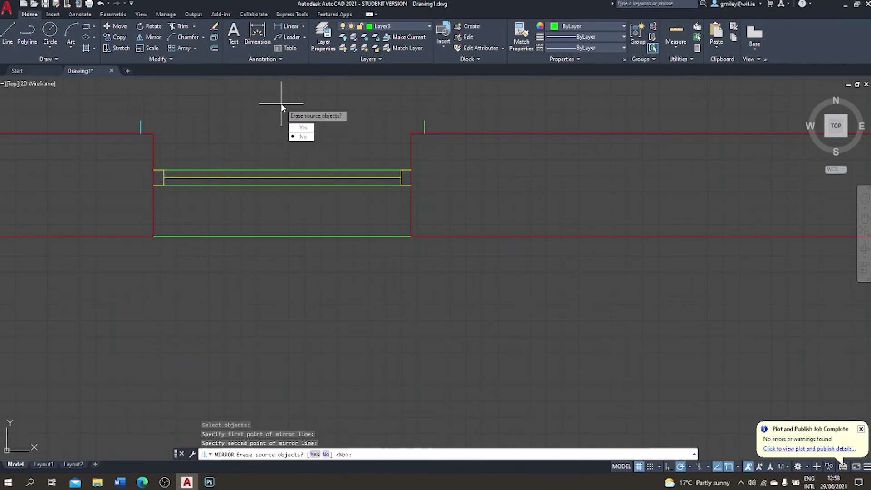
pyautogui.press('Return')
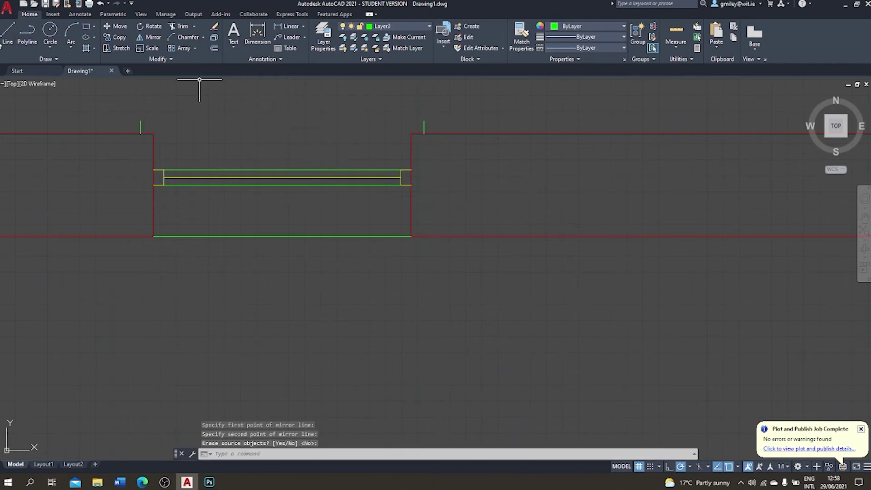
# - Draw a horizontal line joining the upper ends of the two short vertical sill lines outside the opening
pyautogui.click(7, 32)
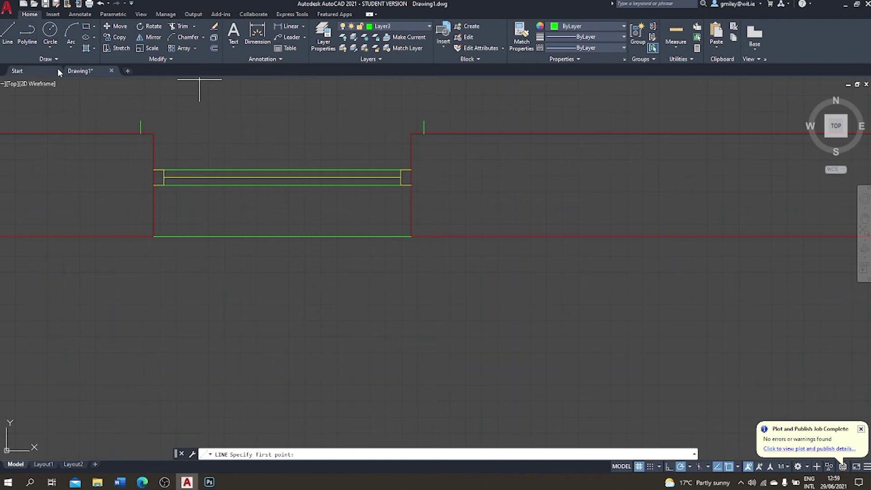
pyautogui.click(140, 120)
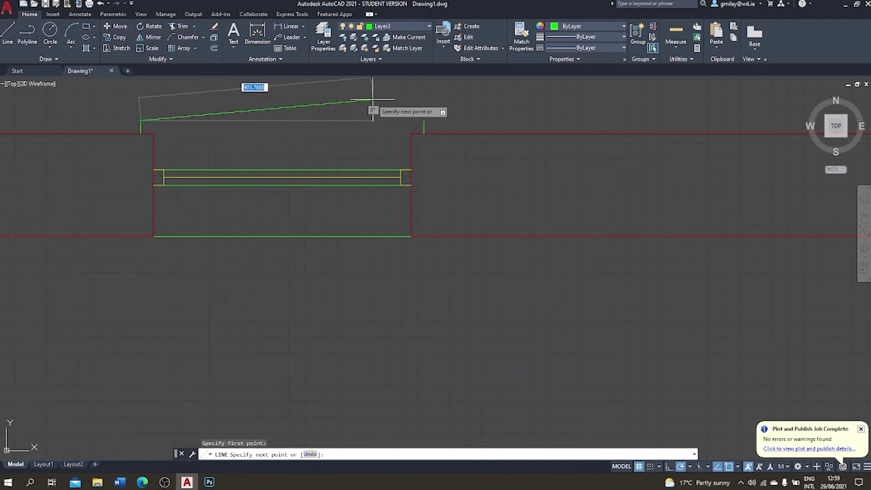
pyautogui.click(424, 121)
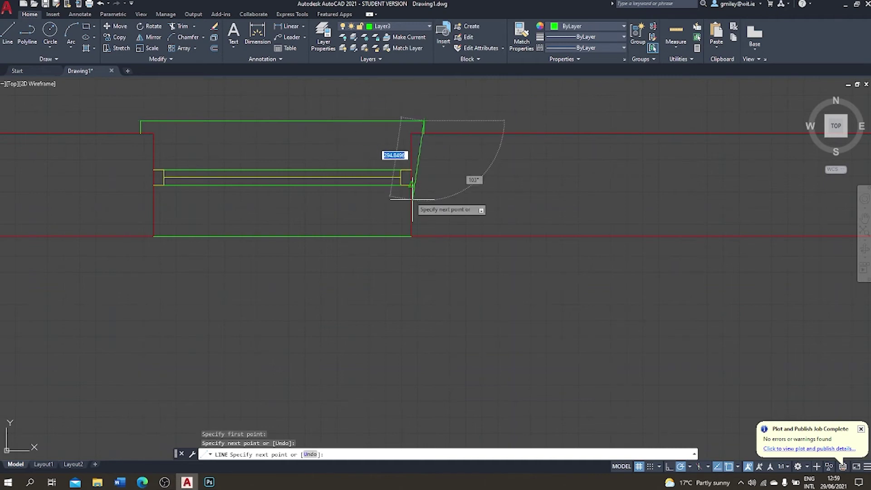
pyautogui.press('Escape')
# - Copy all frame and sill lines of the finished window into the upper wall's middle opening, using its lower-left inner corner as base point
pyautogui.scroll(-10, 444, 193)
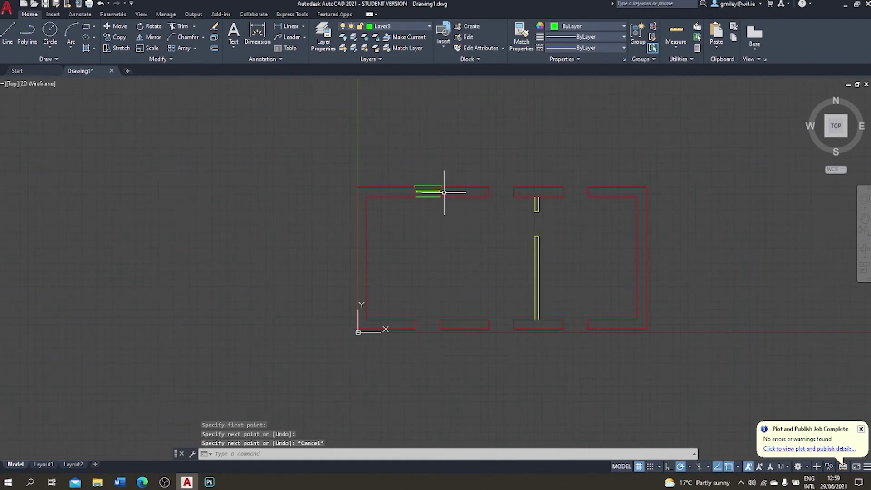
pyautogui.scroll(2, 462, 235)
pyautogui.moveTo(462, 235); pyautogui.dragTo(382, 208, button='middle')
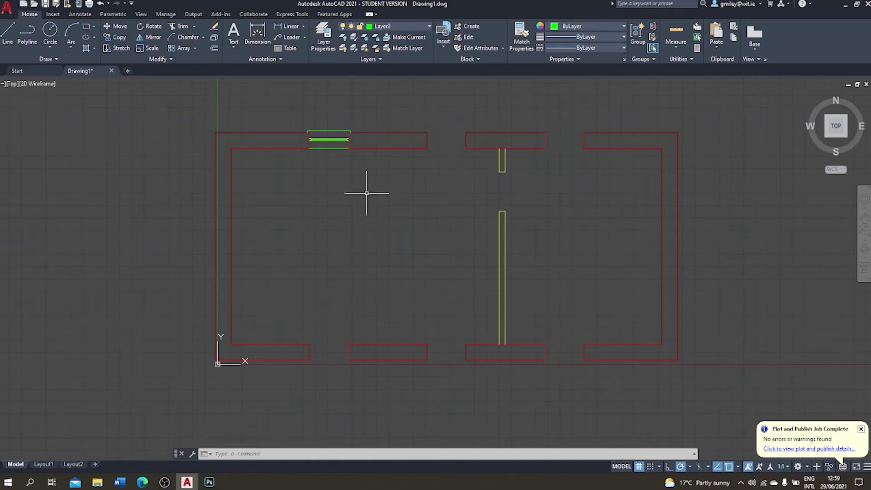
pyautogui.scroll(2, 362, 195)
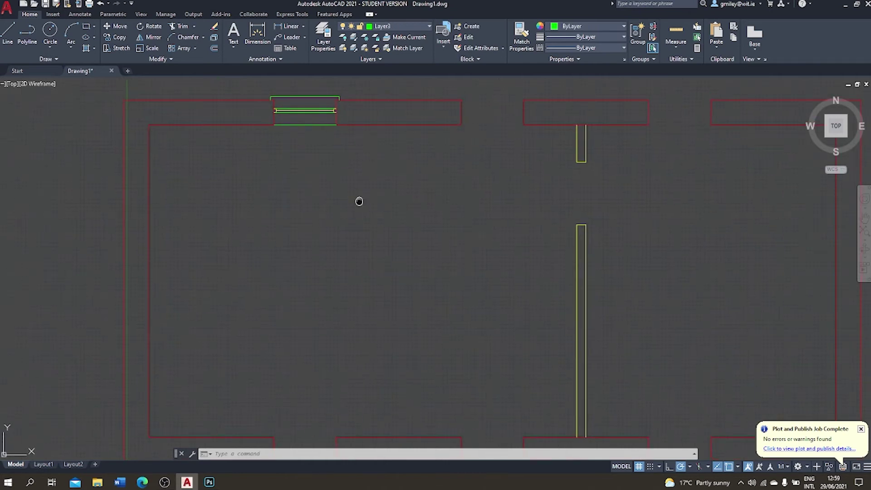
pyautogui.moveTo(354, 206); pyautogui.dragTo(356, 248, button='middle')
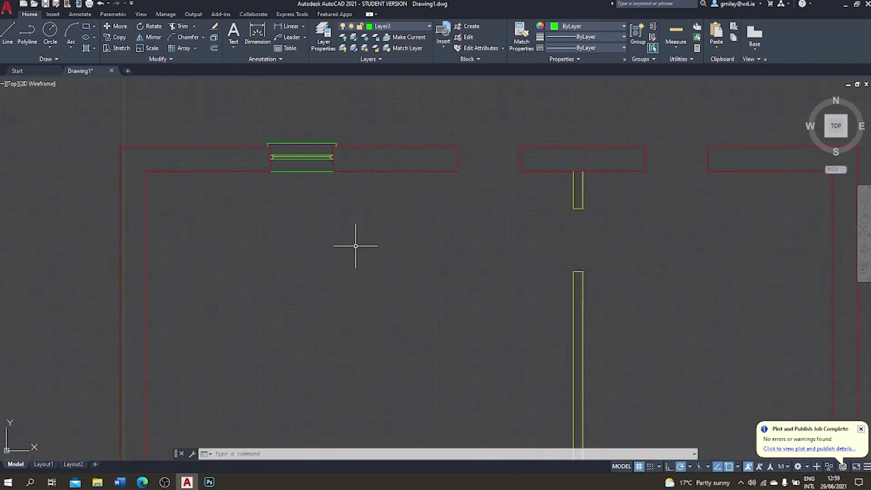
pyautogui.moveTo(301, 210); pyautogui.dragTo(296, 236, button='middle')
pyautogui.scroll(2, 296, 234)
pyautogui.scroll(2, 295, 229)
pyautogui.moveTo(271, 277); pyautogui.dragTo(308, 303, button='middle')
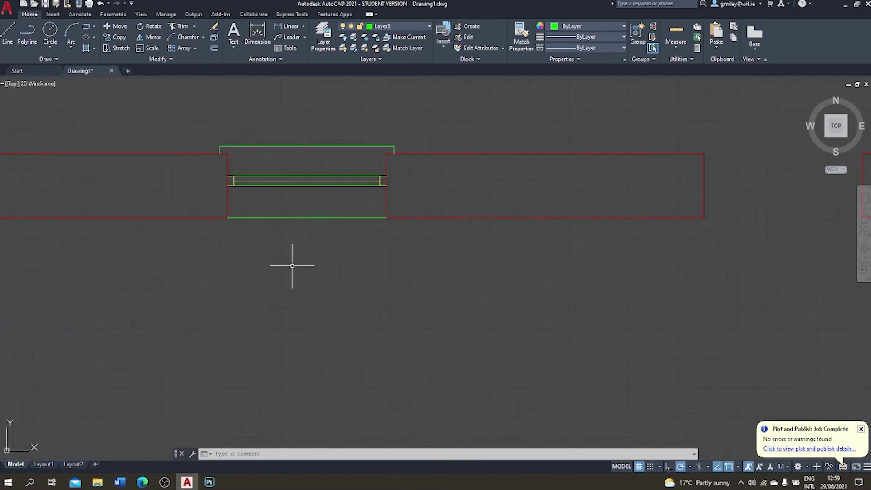
pyautogui.moveTo(309, 267)
pyautogui.mouseDown()
pyautogui.moveTo(279, 229)
pyautogui.moveTo(276, 195)
pyautogui.moveTo(288, 148)
pyautogui.moveTo(330, 131)
pyautogui.mouseUp()
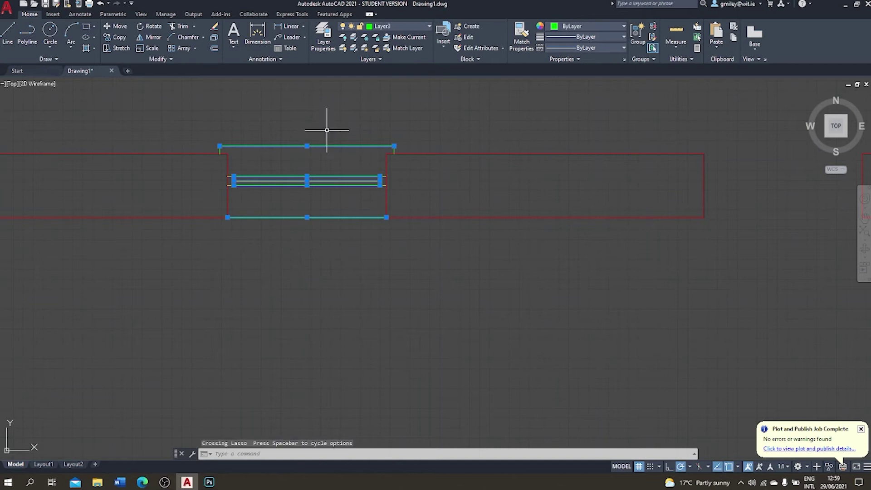
pyautogui.scroll(4, 242, 222)
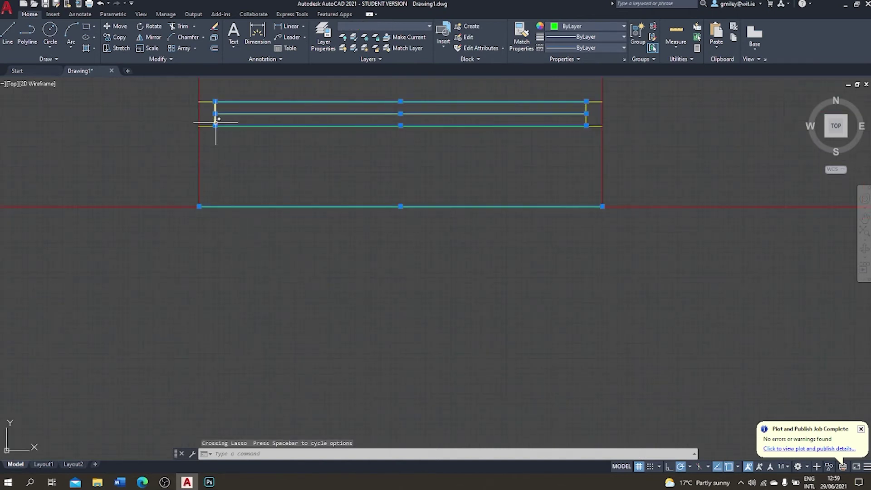
pyautogui.moveTo(225, 146)
pyautogui.mouseDown()
pyautogui.moveTo(205, 132)
pyautogui.moveTo(203, 112)
pyautogui.moveTo(224, 90)
pyautogui.mouseUp()
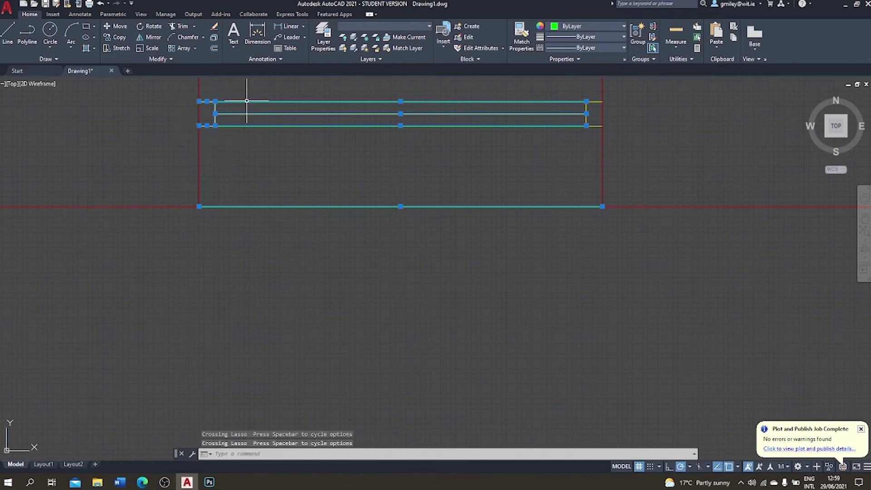
pyautogui.moveTo(573, 144)
pyautogui.mouseDown()
pyautogui.moveTo(589, 119)
pyautogui.moveTo(585, 101)
pyautogui.moveTo(567, 97)
pyautogui.mouseUp()
pyautogui.moveTo(530, 112)
pyautogui.mouseDown(button='middle')
pyautogui.moveTo(523, 176)
pyautogui.moveTo(544, 276)
pyautogui.mouseUp(button='middle')
pyautogui.moveTo(181, 199); pyautogui.dragTo(188, 165)
pyautogui.moveTo(653, 204)
pyautogui.mouseDown()
pyautogui.moveTo(614, 184)
pyautogui.moveTo(625, 172)
pyautogui.mouseUp()
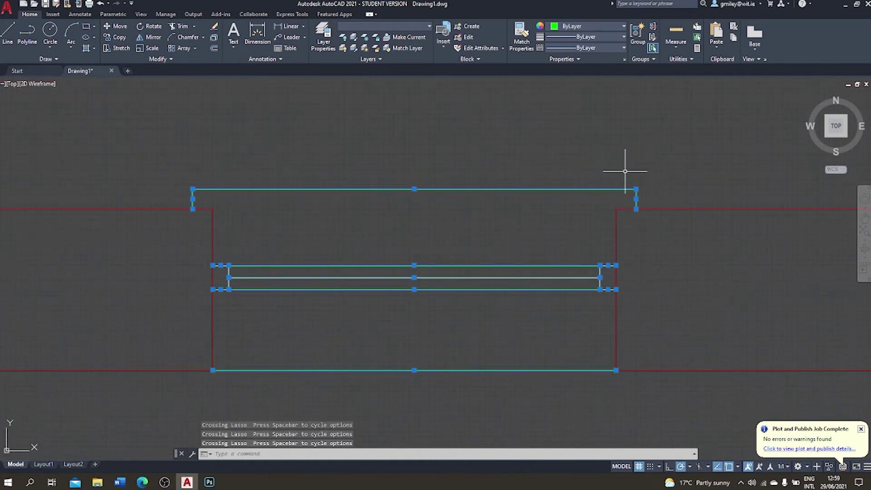
pyautogui.scroll(-4, 625, 171)
pyautogui.moveTo(634, 171)
pyautogui.mouseDown(button='middle')
pyautogui.moveTo(460, 159)
pyautogui.moveTo(364, 167)
pyautogui.mouseUp(button='middle')
pyautogui.scroll(-2, 354, 167)
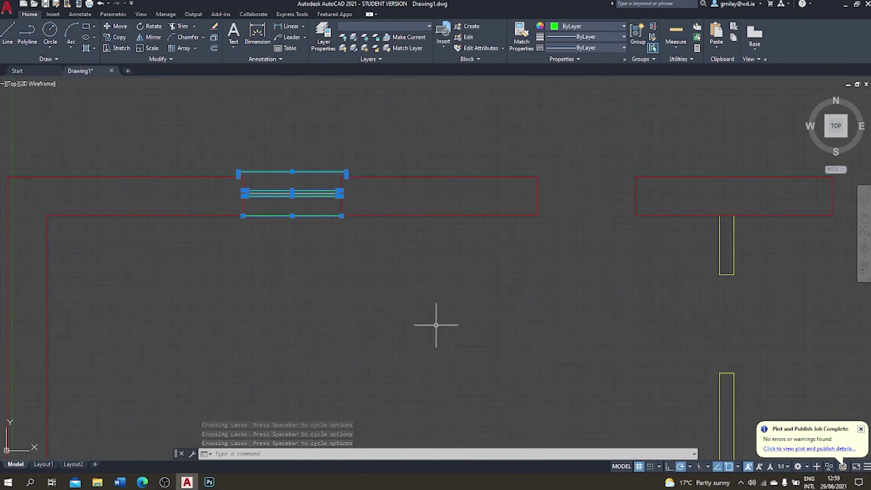
pyautogui.write('cop')
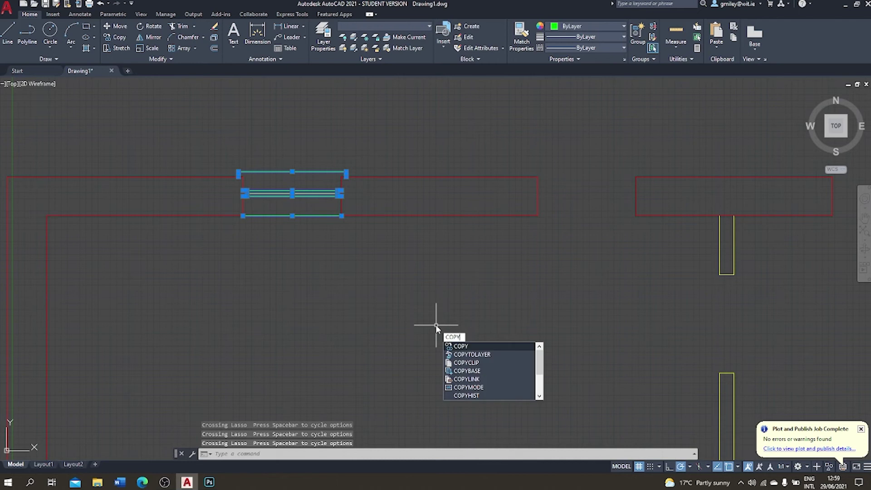
pyautogui.press('Return')
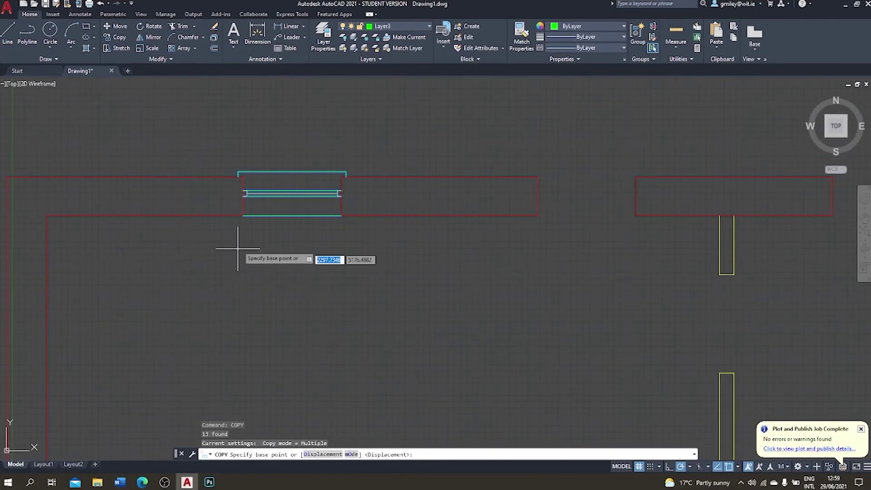
pyautogui.click(243, 215)
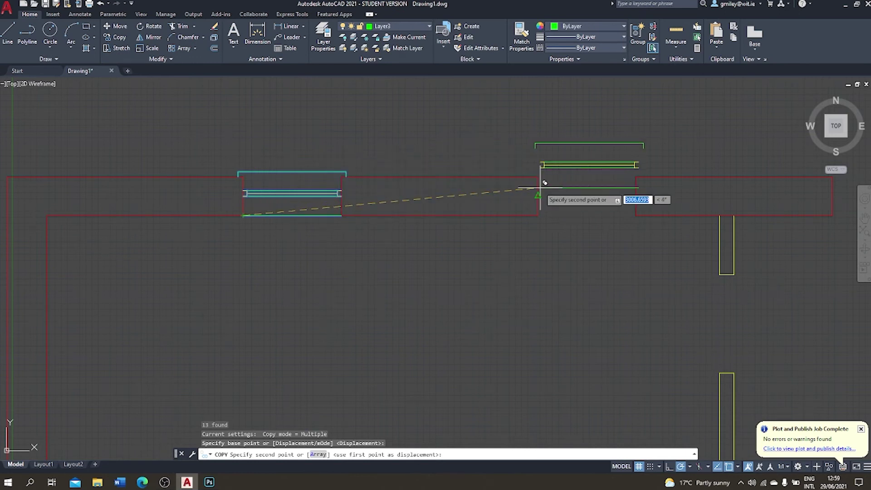
pyautogui.click(537, 215)
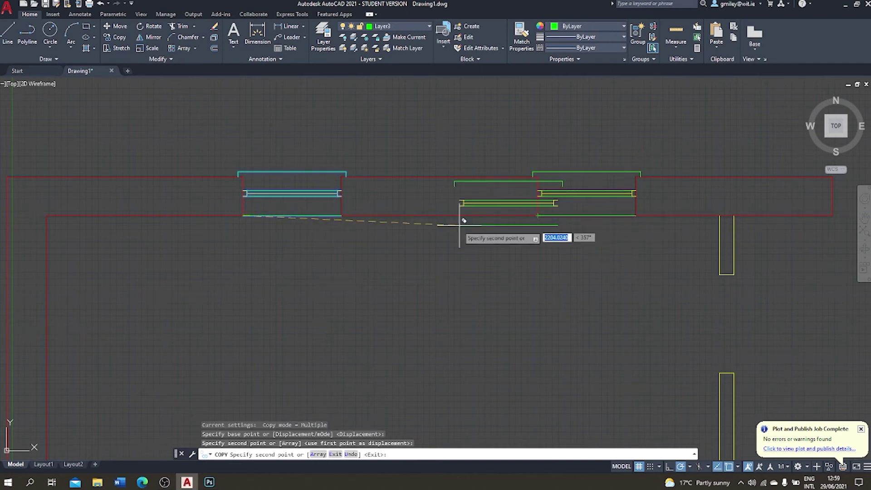
pyautogui.press('Escape')
# - Copy the previous selection of window lines from its lower-left inner corner to the matching corner of the upper wall's third opening
pyautogui.scroll(-5, 436, 226)
pyautogui.moveTo(404, 193)
pyautogui.mouseDown(button='middle')
pyautogui.moveTo(344, 216)
pyautogui.moveTo(376, 208)
pyautogui.moveTo(369, 198)
pyautogui.moveTo(349, 202)
pyautogui.moveTo(327, 219)
pyautogui.mouseUp(button='middle')
pyautogui.scroll(6, 359, 188)
pyautogui.scroll(-3, 362, 185)
pyautogui.write('copy')
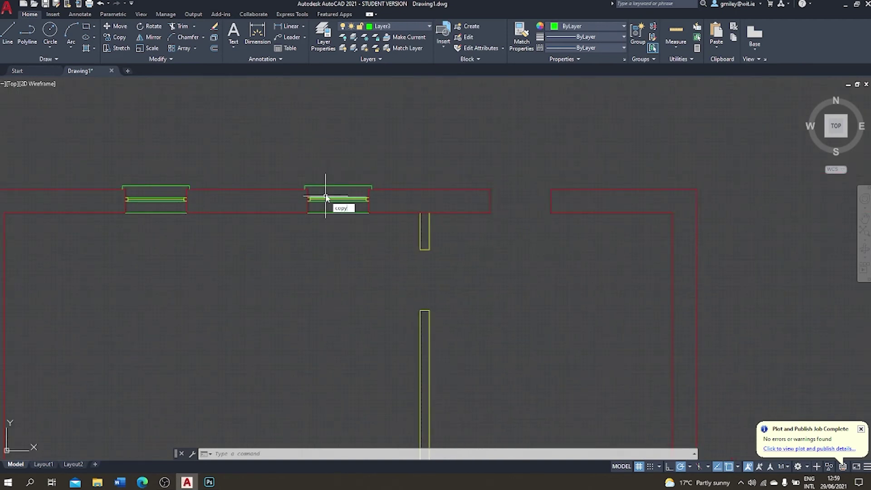
pyautogui.press('Return')
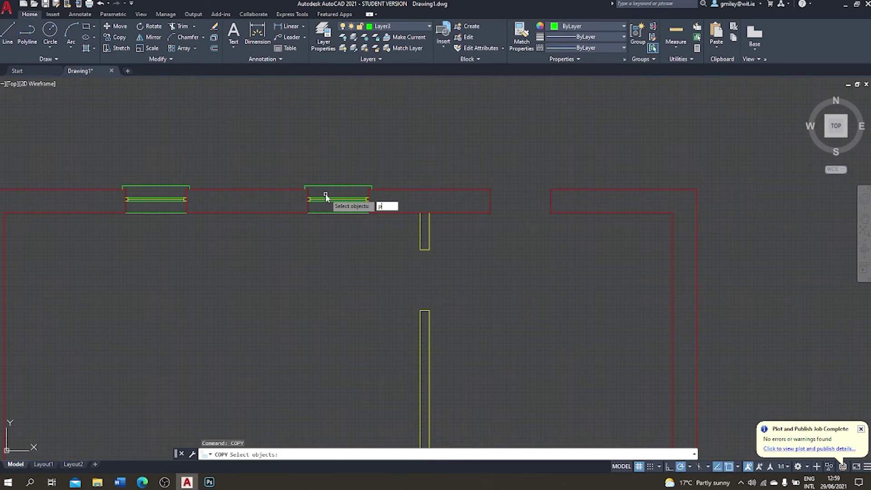
pyautogui.press('Return')
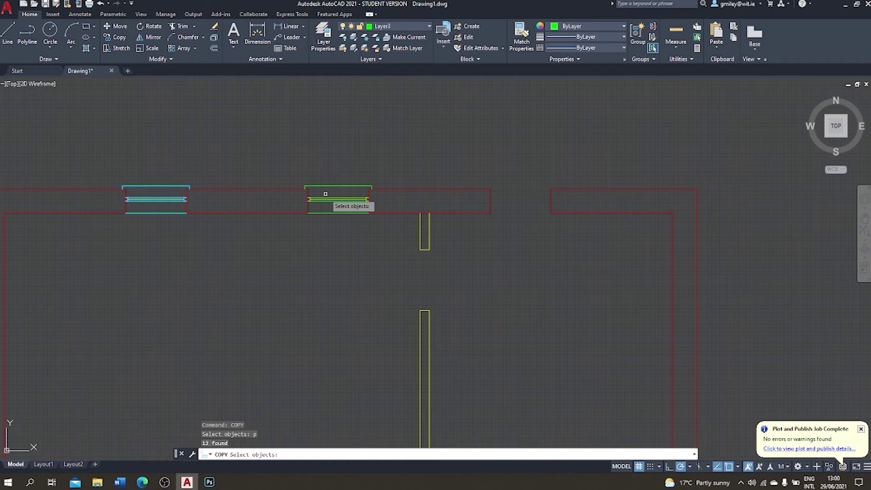
pyautogui.press('Return')
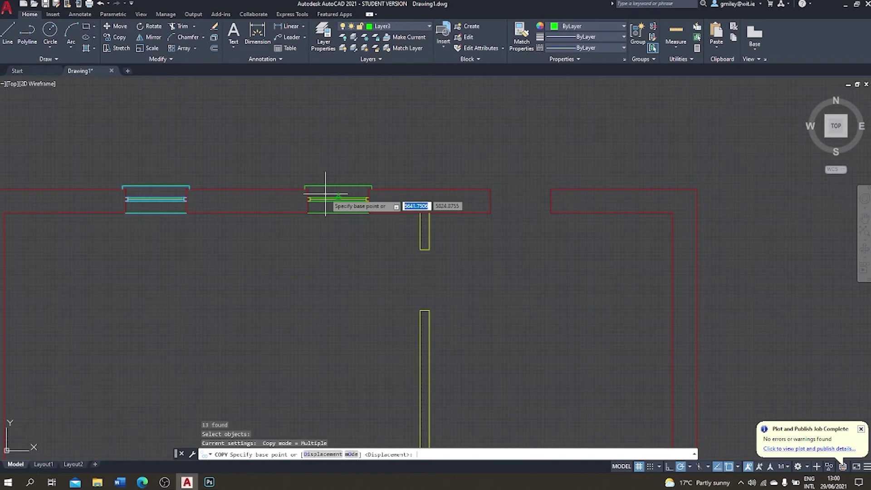
pyautogui.click(126, 212)
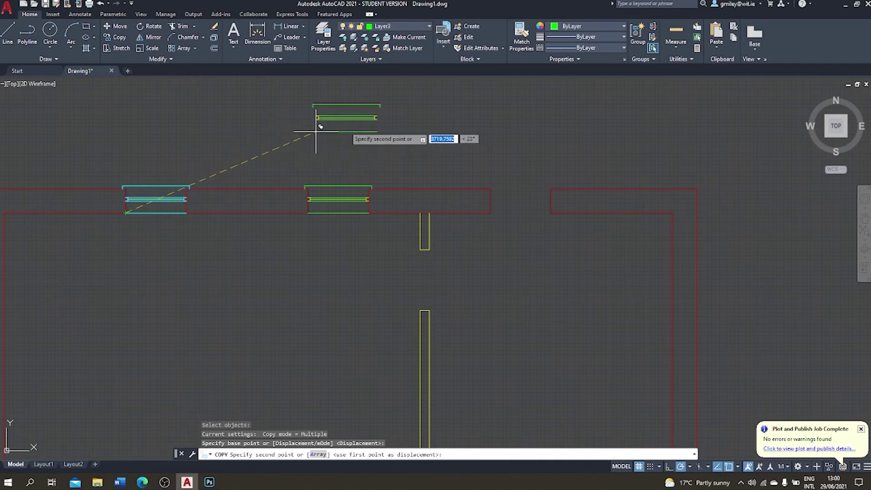
pyautogui.click(491, 212)
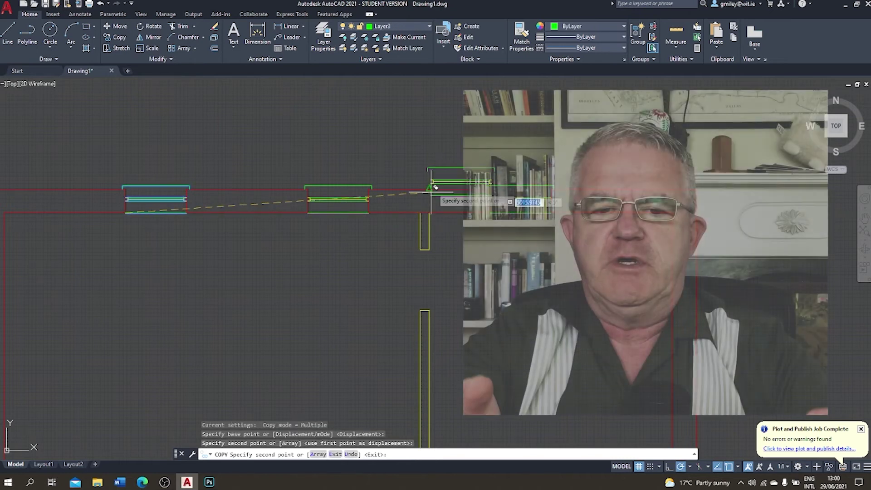
pyautogui.press('Escape')
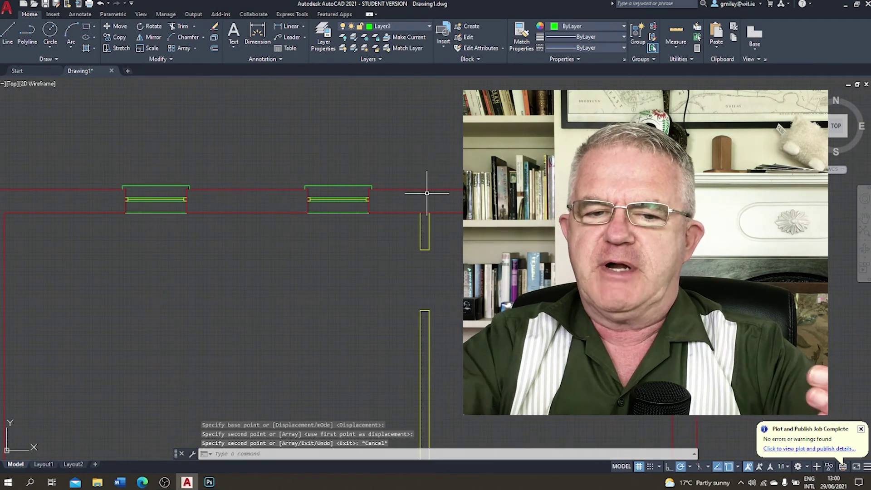
# - Mirror the upper wall's left and middle windows about the horizontal axis through the left inner wall's midpoint, keeping the originals
pyautogui.moveTo(422, 210); pyautogui.dragTo(434, 174, button='middle')
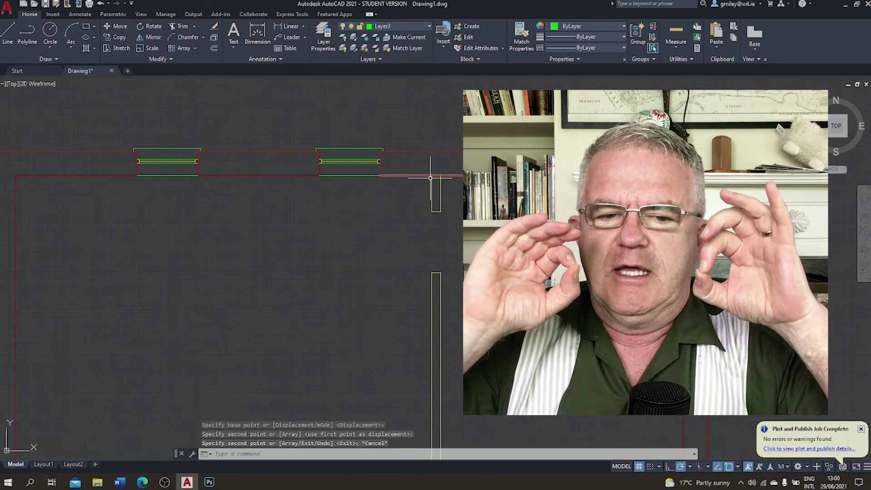
pyautogui.scroll(-2, 417, 194)
pyautogui.moveTo(417, 194); pyautogui.dragTo(443, 156, button='middle')
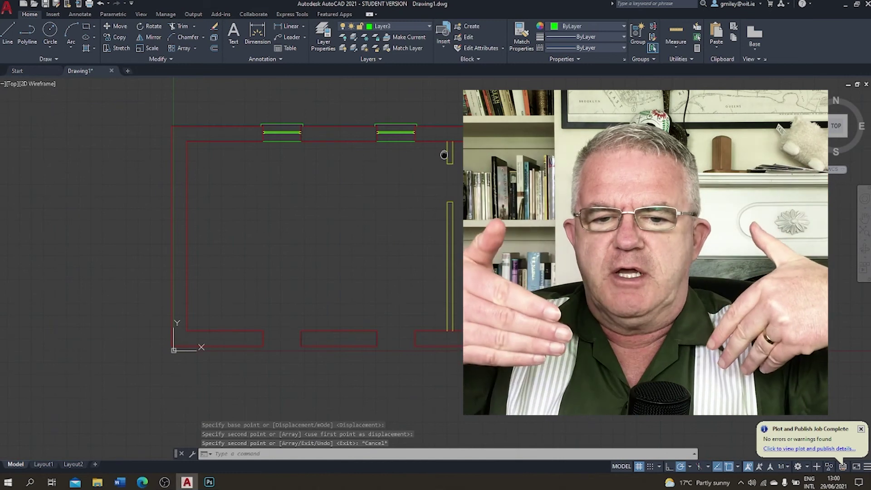
pyautogui.moveTo(444, 155); pyautogui.dragTo(438, 173, button='middle')
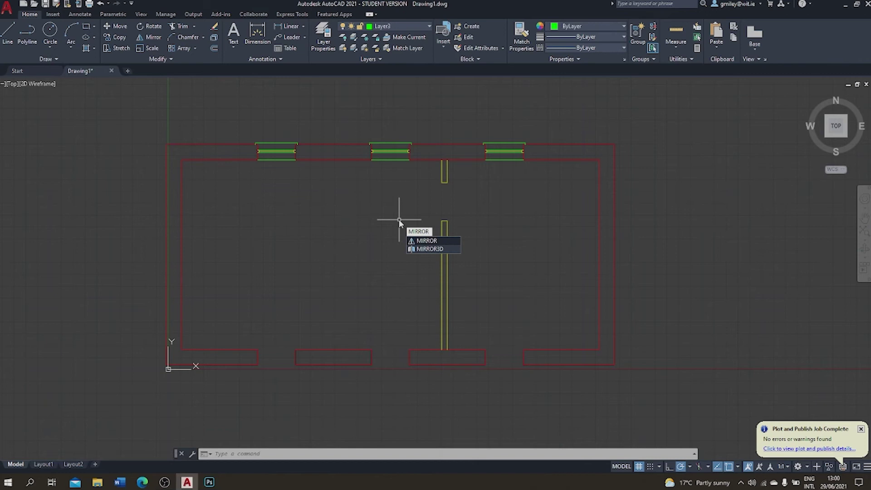
pyautogui.press('Return')
pyautogui.scroll(2, 239, 200)
pyautogui.moveTo(239, 200); pyautogui.dragTo(275, 190, button='middle')
pyautogui.scroll(5, 277, 195)
pyautogui.moveTo(306, 236)
pyautogui.mouseDown()
pyautogui.moveTo(276, 137)
pyautogui.moveTo(355, 104)
pyautogui.moveTo(451, 160)
pyautogui.moveTo(462, 157)
pyautogui.moveTo(464, 182)
pyautogui.mouseUp()
pyautogui.moveTo(499, 136); pyautogui.dragTo(485, 114)
pyautogui.moveTo(227, 120)
pyautogui.mouseDown()
pyautogui.moveTo(200, 101)
pyautogui.moveTo(220, 124)
pyautogui.mouseUp()
pyautogui.click(255, 195)
pyautogui.moveTo(241, 188)
pyautogui.mouseDown()
pyautogui.moveTo(233, 163)
pyautogui.moveTo(237, 189)
pyautogui.moveTo(233, 168)
pyautogui.moveTo(235, 181)
pyautogui.mouseUp()
pyautogui.moveTo(325, 163)
pyautogui.mouseDown(button='middle')
pyautogui.moveTo(169, 157)
pyautogui.moveTo(2, 179)
pyautogui.mouseUp(button='middle')
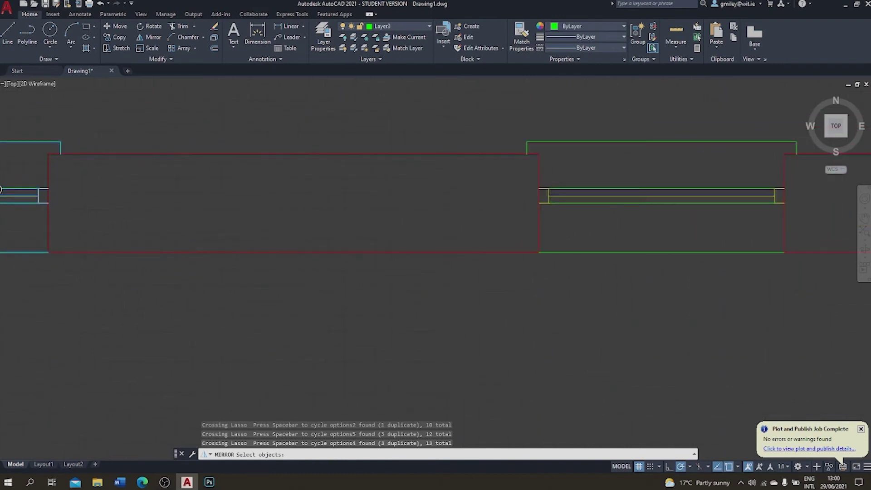
pyautogui.moveTo(626, 264)
pyautogui.mouseDown()
pyautogui.moveTo(587, 189)
pyautogui.moveTo(607, 222)
pyautogui.moveTo(529, 190)
pyautogui.moveTo(540, 200)
pyautogui.mouseUp()
pyautogui.click(532, 200)
pyautogui.moveTo(549, 164); pyautogui.dragTo(469, 116)
pyautogui.moveTo(789, 142)
pyautogui.mouseDown()
pyautogui.moveTo(758, 132)
pyautogui.moveTo(765, 157)
pyautogui.mouseUp()
pyautogui.moveTo(768, 200)
pyautogui.mouseDown()
pyautogui.moveTo(758, 188)
pyautogui.moveTo(766, 202)
pyautogui.mouseUp()
pyautogui.scroll(-3, 651, 179)
pyautogui.scroll(2, 651, 178)
pyautogui.moveTo(651, 178); pyautogui.dragTo(499, 120, button='middle')
pyautogui.scroll(-4, 500, 120)
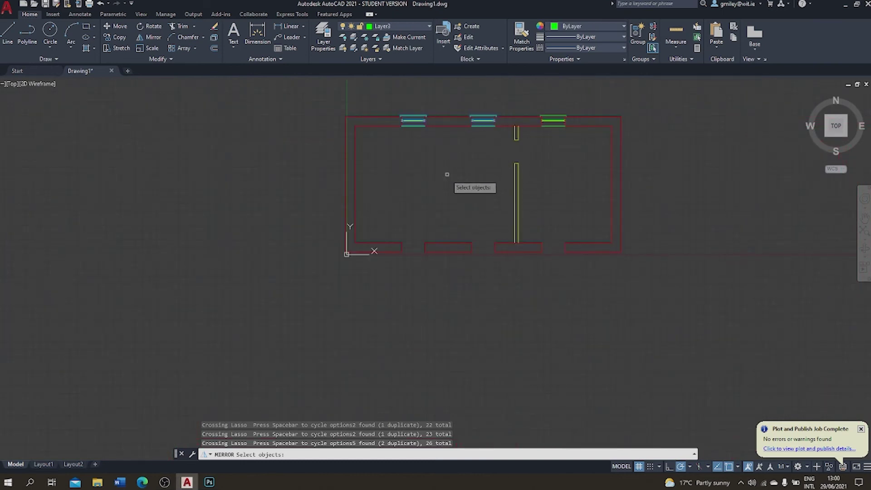
pyautogui.press('Return')
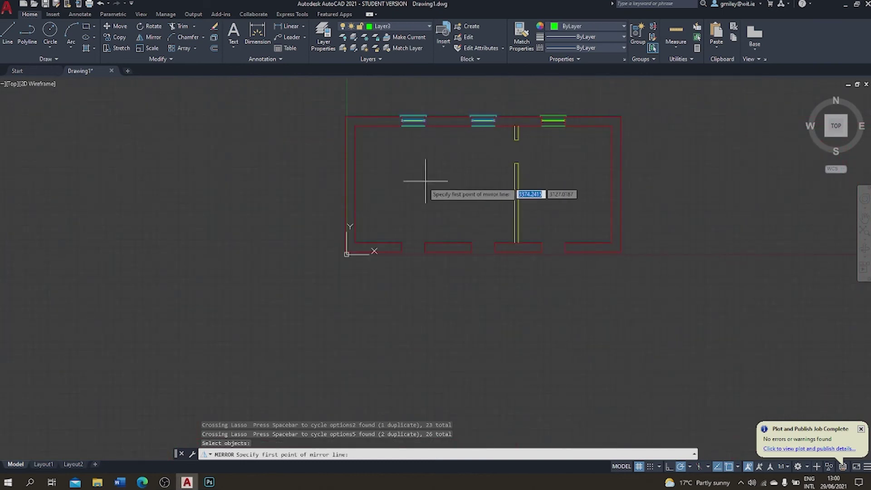
pyautogui.click(354, 184)
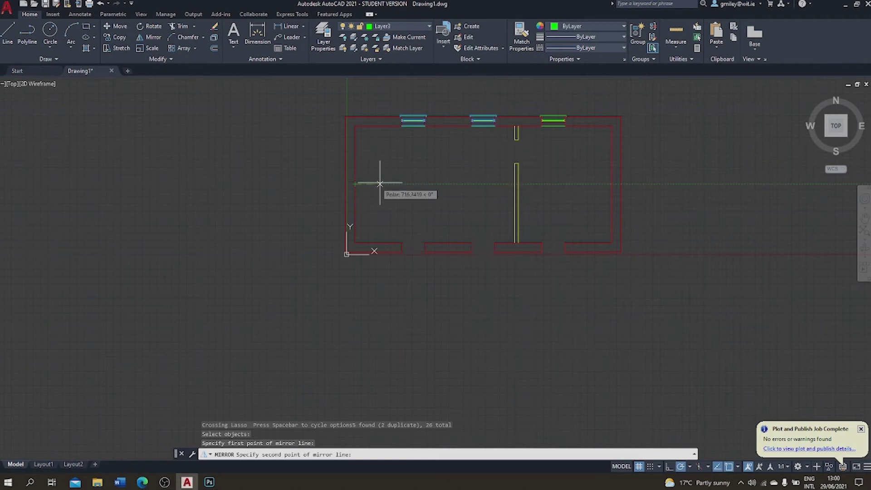
pyautogui.click(680, 183)
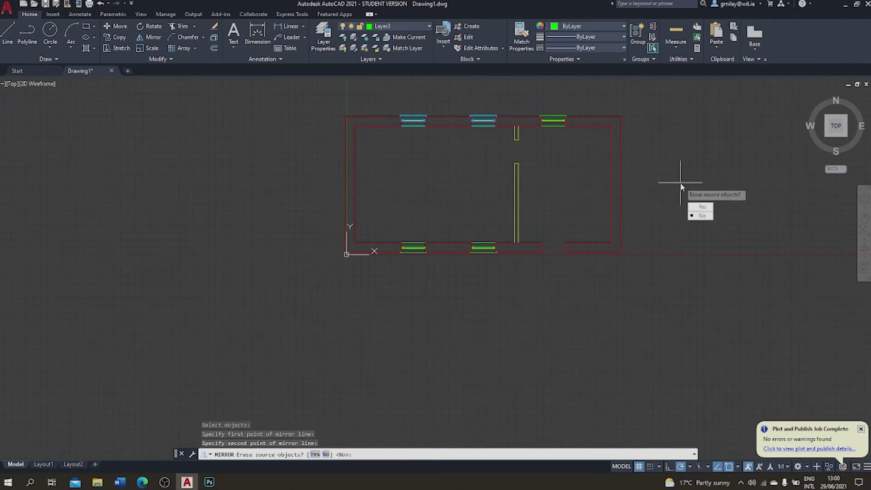
pyautogui.press('Return')
# - Make Layer2 current and draw a 1000-long door leaf line upward from the midpoint of the lower wall opening's right jamb
pyautogui.moveTo(680, 183)
pyautogui.mouseDown(button='middle')
pyautogui.moveTo(576, 177)
pyautogui.moveTo(625, 214)
pyautogui.moveTo(644, 253)
pyautogui.moveTo(667, 255)
pyautogui.moveTo(641, 252)
pyautogui.mouseUp(button='middle')
pyautogui.scroll(2, 575, 191)
pyautogui.scroll(2, 643, 252)
pyautogui.scroll(-2, 653, 253)
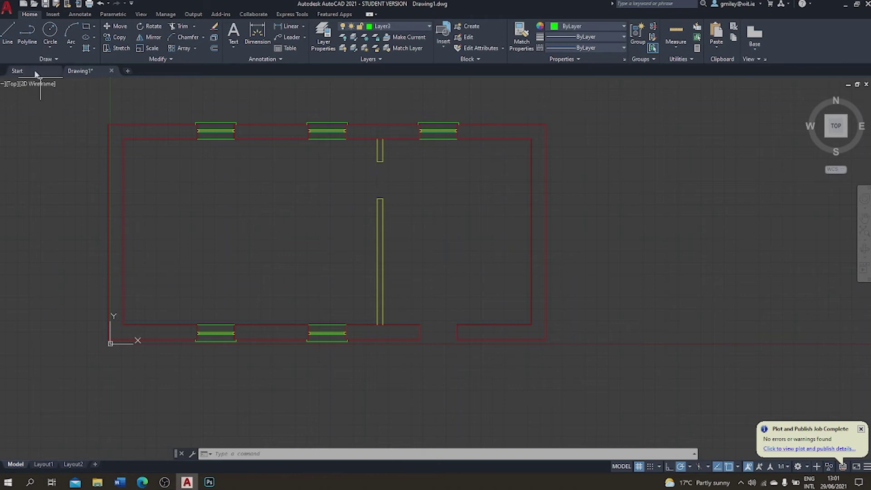
pyautogui.click(9, 40)
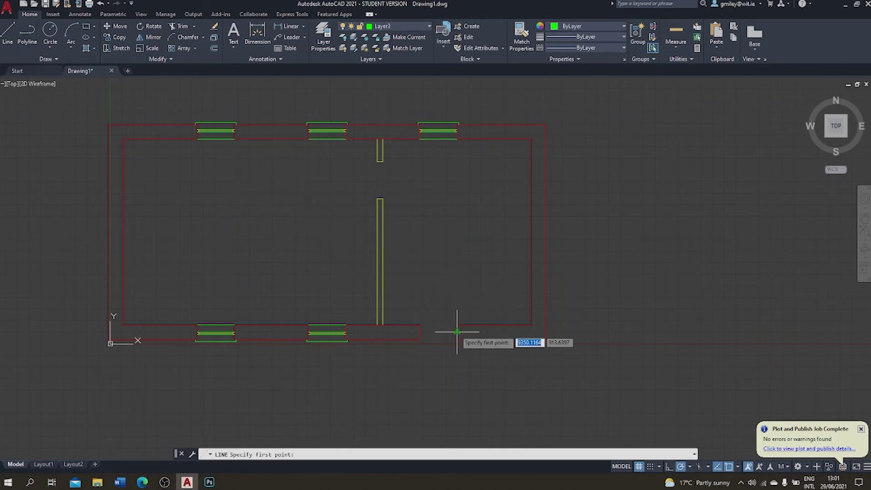
pyautogui.press('Escape')
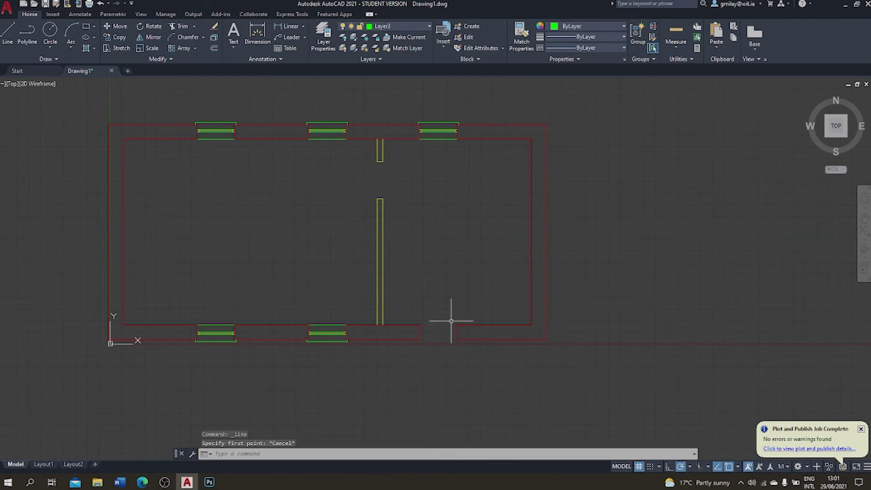
pyautogui.click(428, 26)
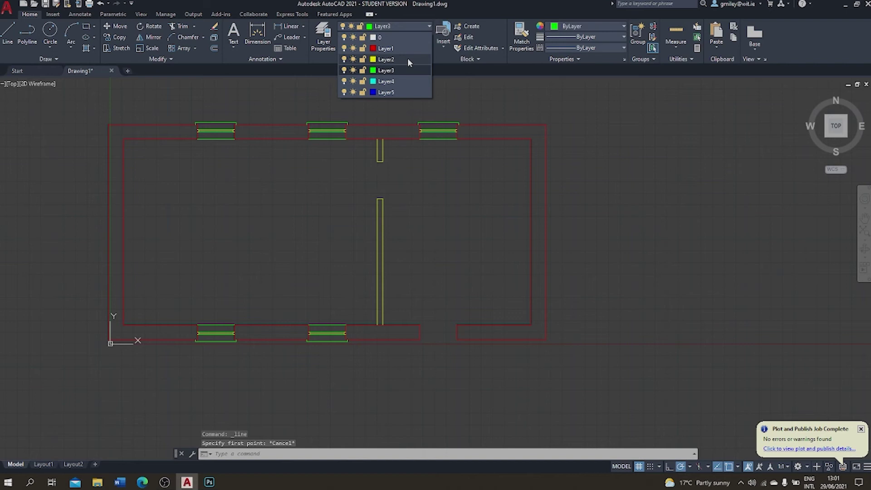
pyautogui.click(407, 59)
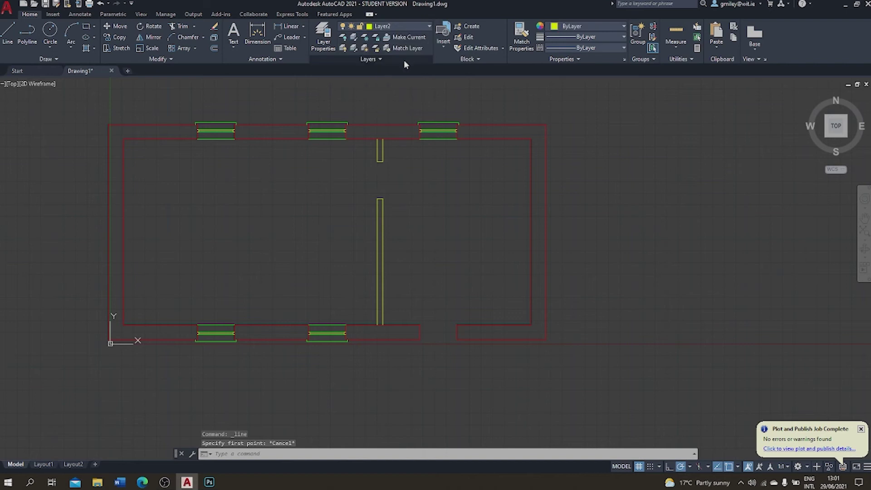
pyautogui.click(8, 32)
pyautogui.click(457, 331)
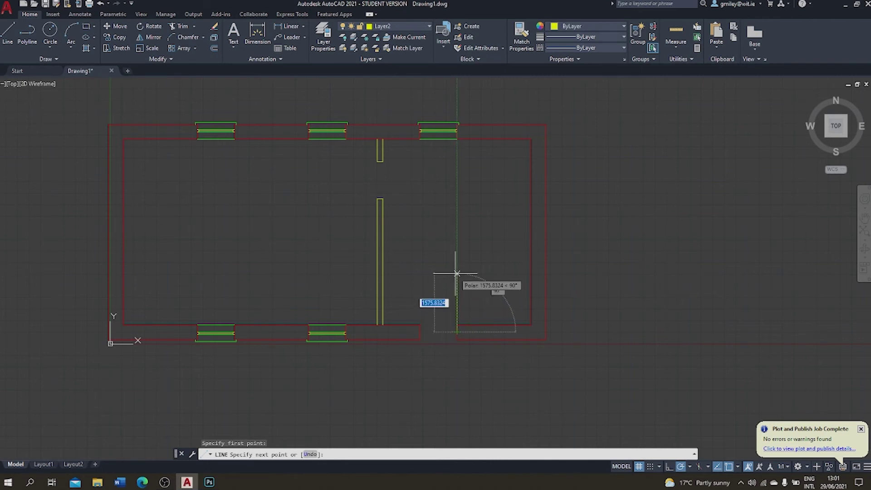
pyautogui.write('10')
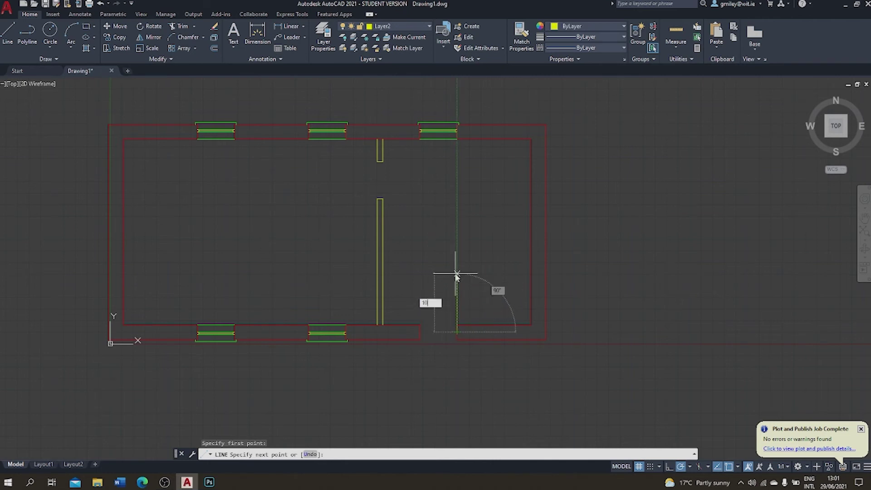
pyautogui.write('00')
pyautogui.press('Return')
pyautogui.press('Escape')
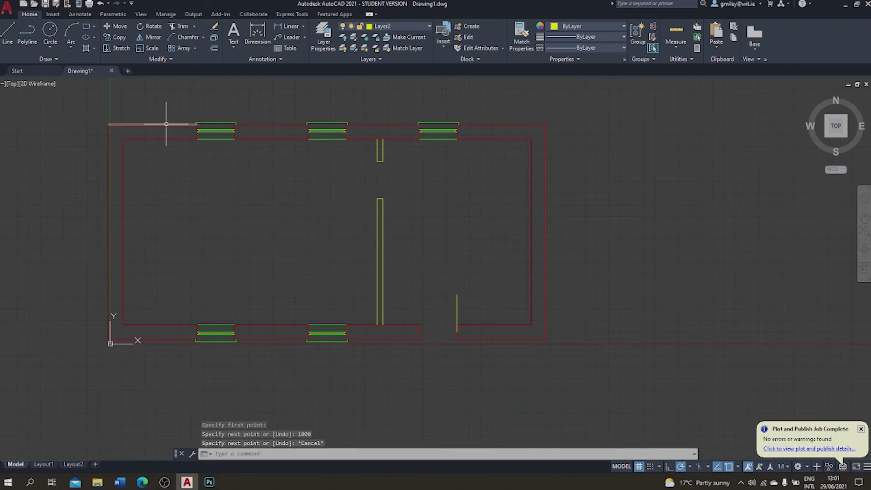
# - Draw a Center, Start, End arc centred on the right jamb's midpoint, from the left jamb's midpoint to the door leaf's upper end
pyautogui.click(72, 48)
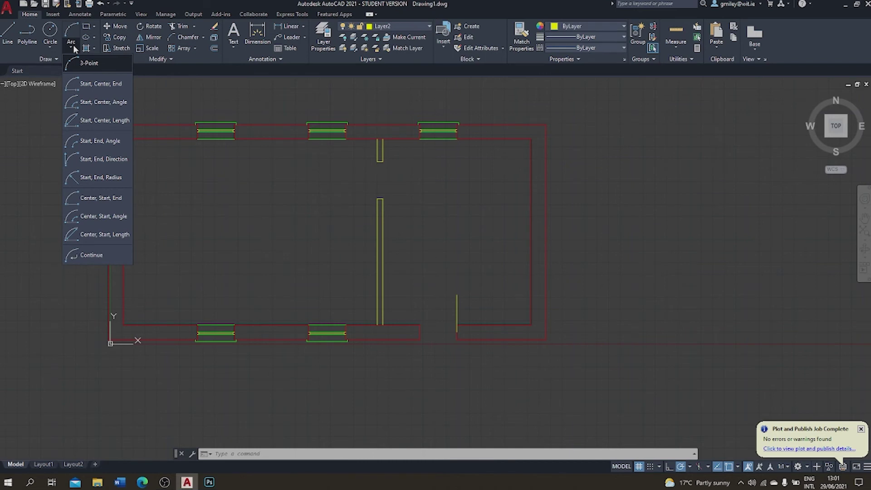
pyautogui.click(117, 200)
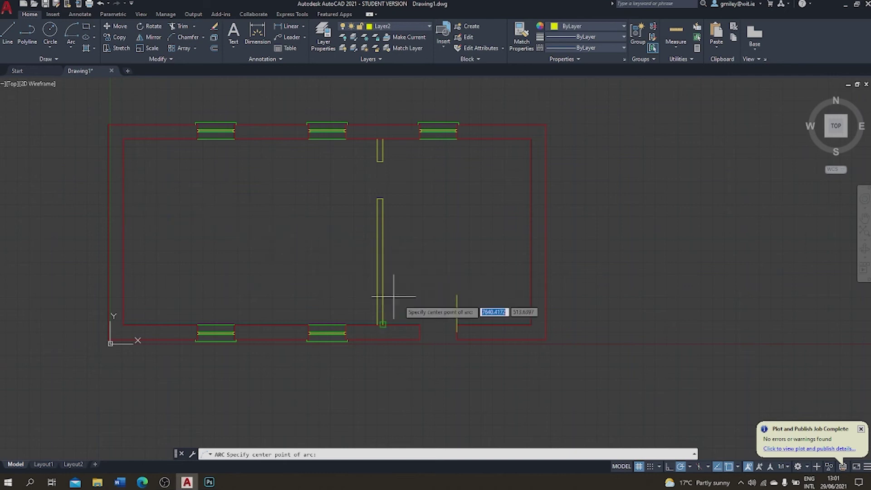
pyautogui.click(457, 331)
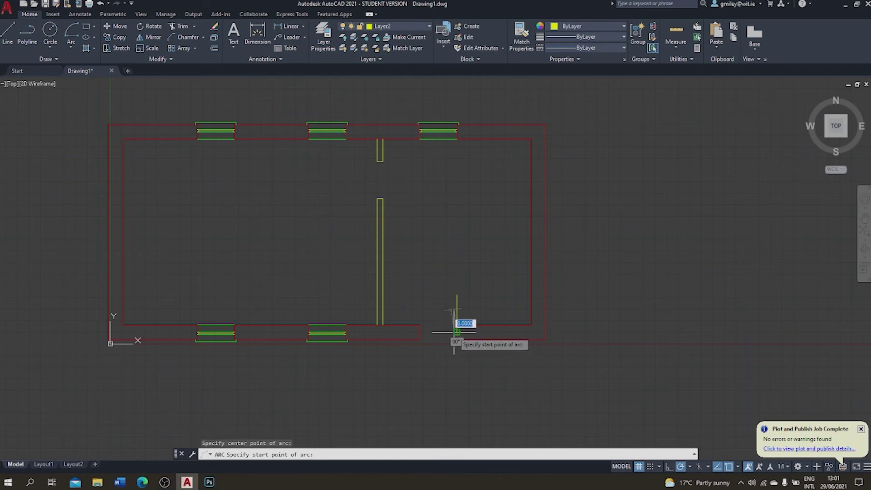
pyautogui.click(420, 332)
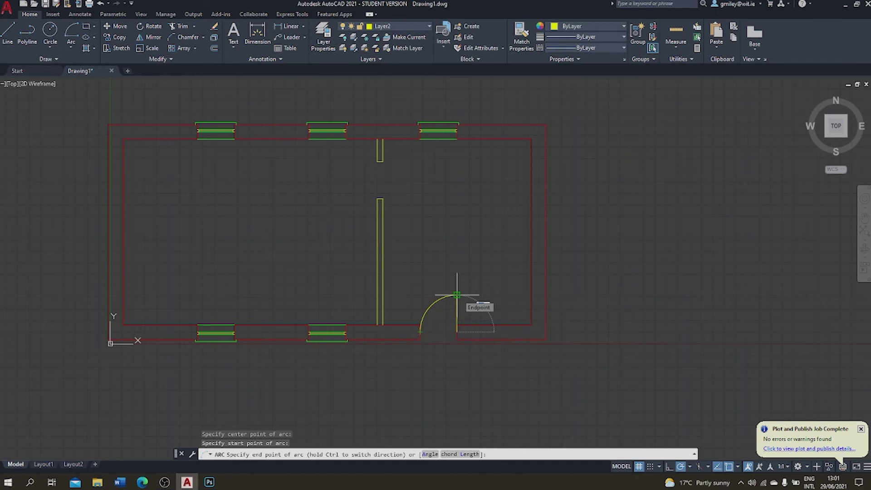
pyautogui.click(456, 295)
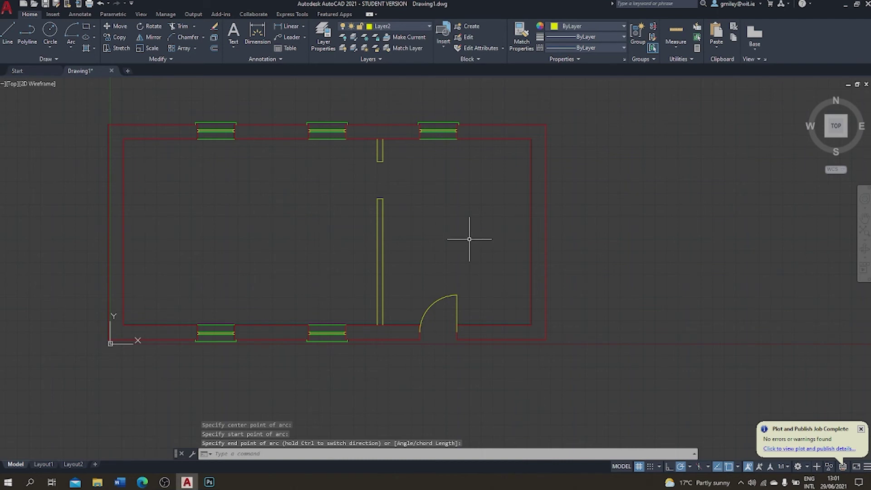
pyautogui.press('Escape')
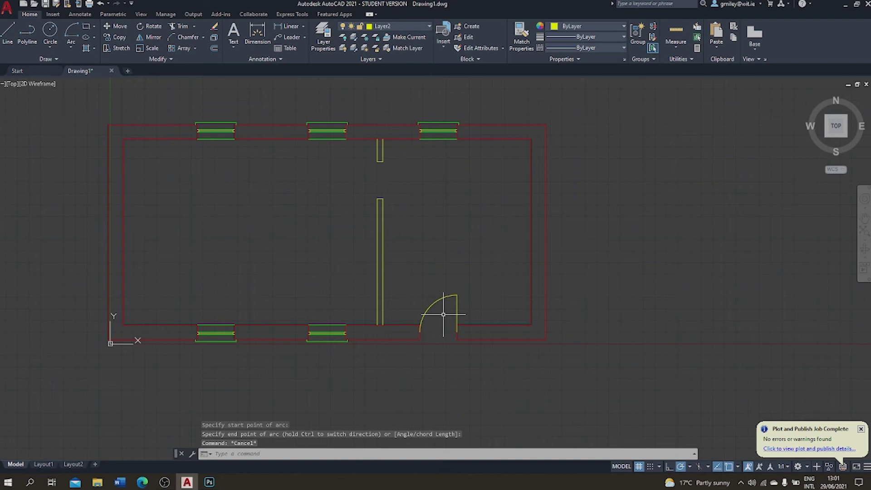
# - Move the door swing arc in the lower wall to Layer3 and clear the selection
pyautogui.moveTo(443, 314)
pyautogui.mouseDown()
pyautogui.moveTo(437, 283)
pyautogui.moveTo(432, 287)
pyautogui.moveTo(441, 272)
pyautogui.moveTo(436, 278)
pyautogui.mouseUp()
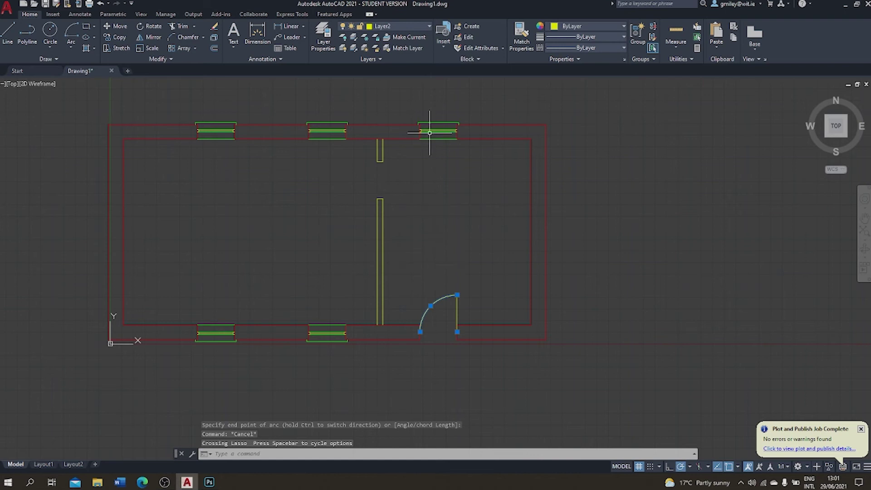
pyautogui.click(404, 26)
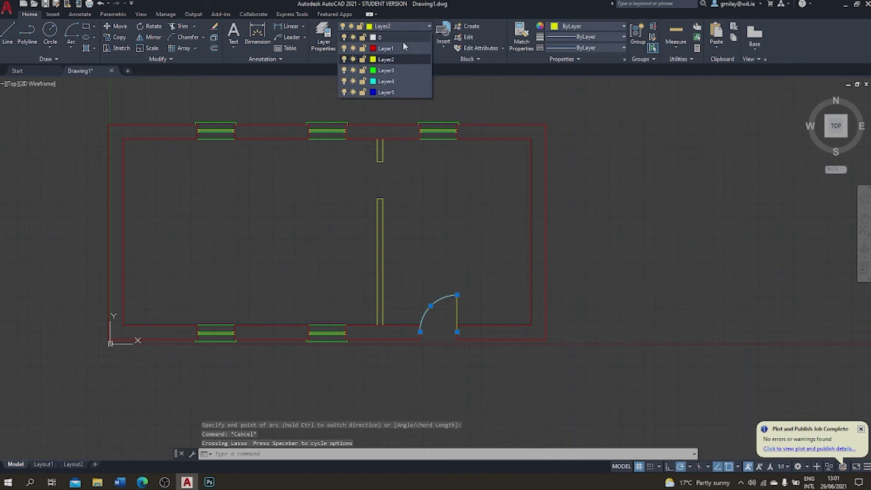
pyautogui.click(386, 70)
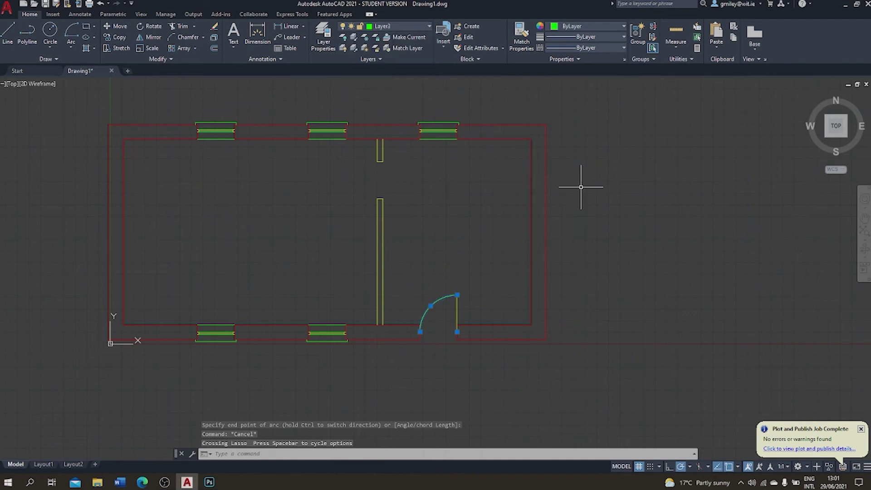
pyautogui.press('Escape')
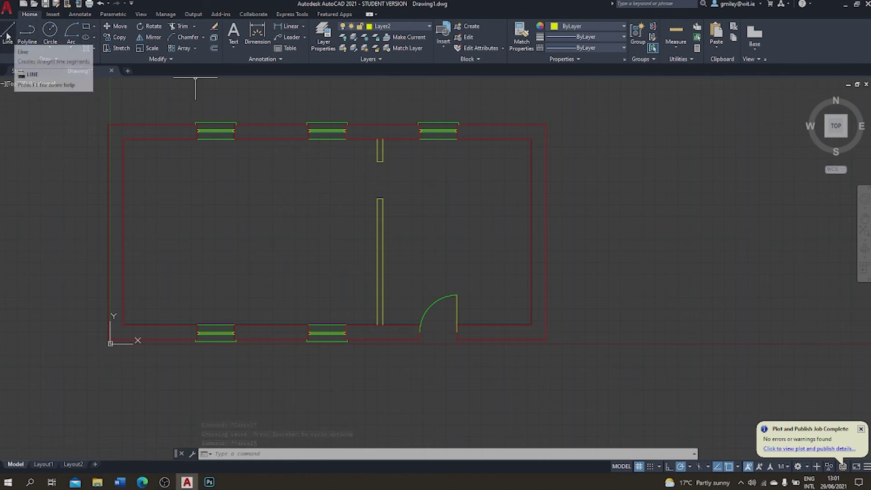
# - Draw a 1000-long horizontal door leaf line to the left from the midpoint of the upper partition stub's lower end
pyautogui.click(8, 32)
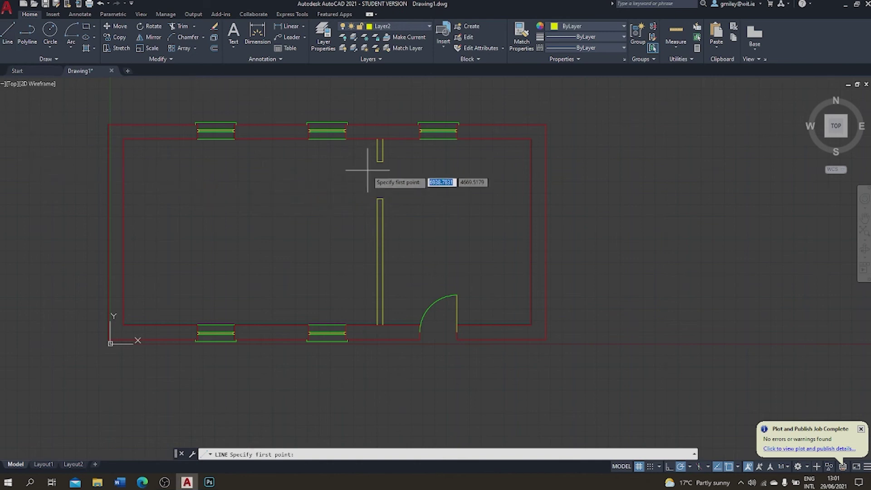
pyautogui.scroll(2, 381, 161)
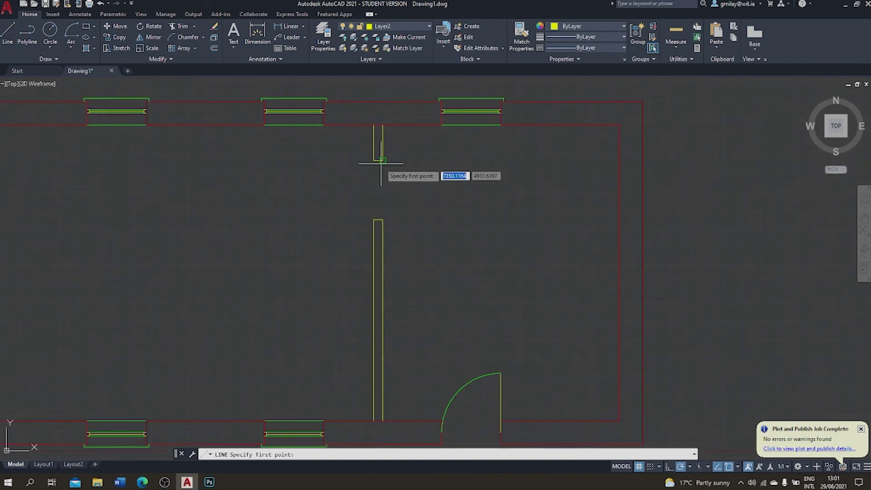
pyautogui.scroll(2, 381, 163)
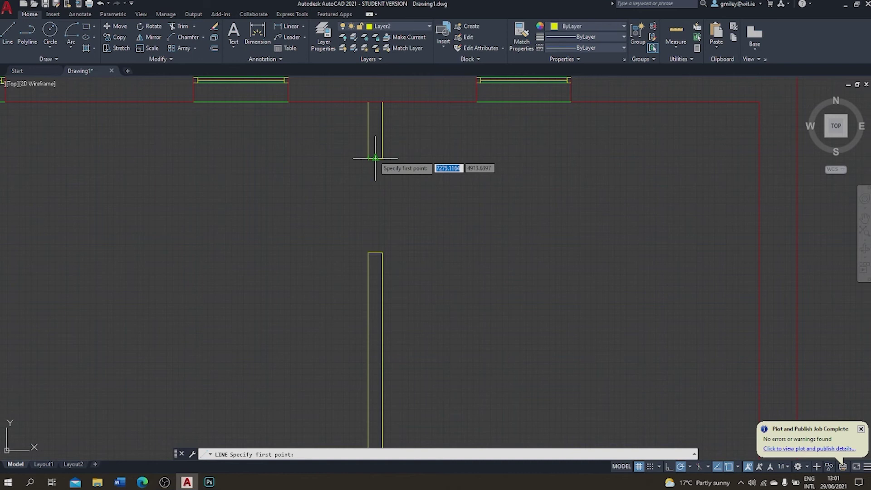
pyautogui.click(374, 158)
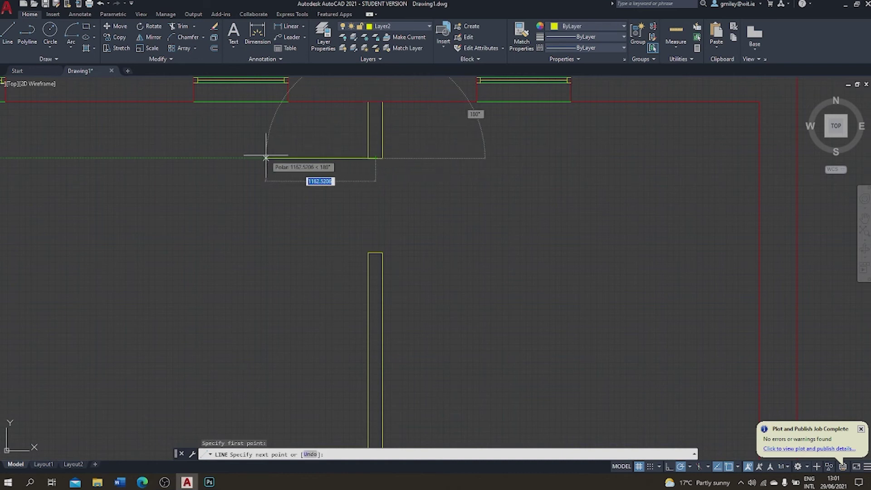
pyautogui.write('1000')
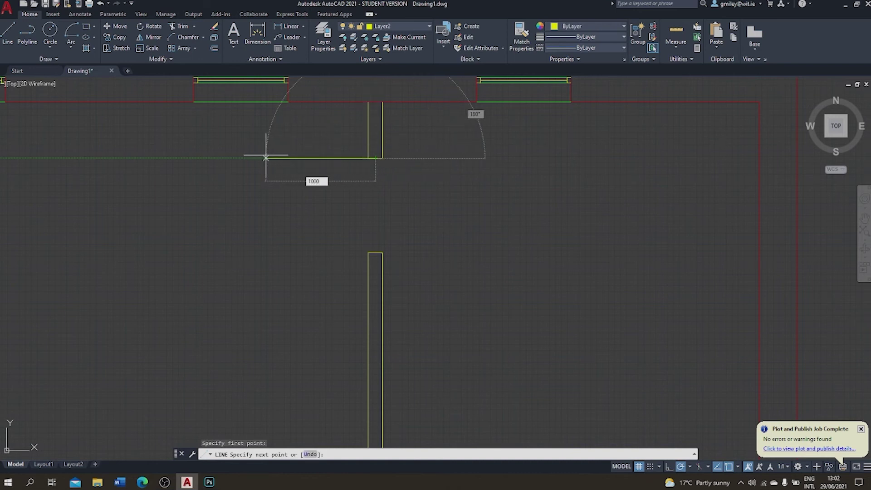
pyautogui.press('Return')
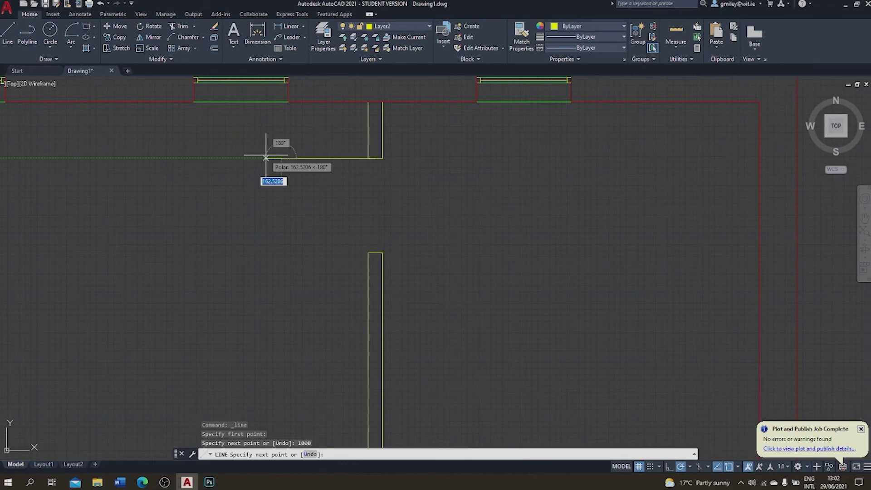
pyautogui.press('Escape')
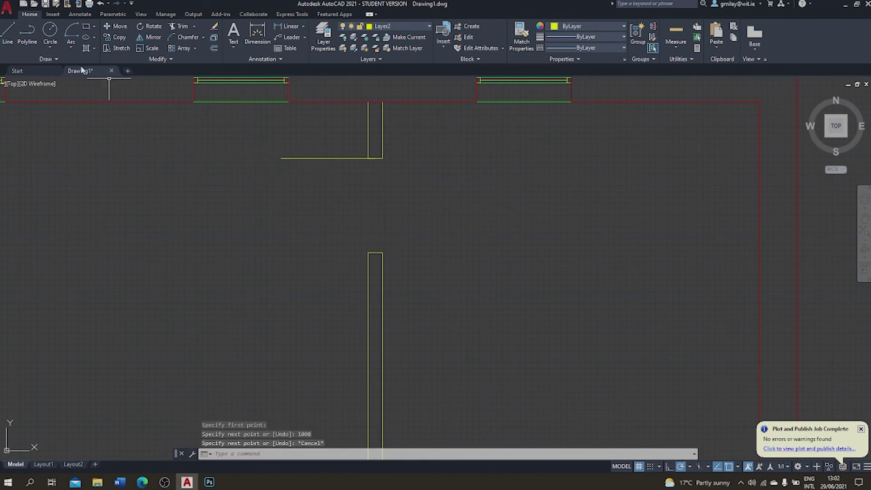
# - Draw a Center, Start, End arc centred on the upper partition stub's end midpoint, from the lower partition's end midpoint to the door leaf's left end
pyautogui.click(72, 31)
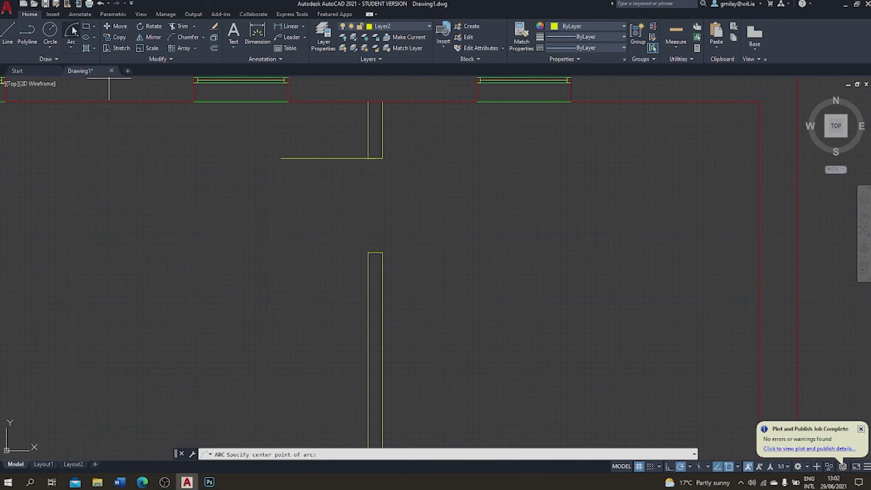
pyautogui.click(71, 47)
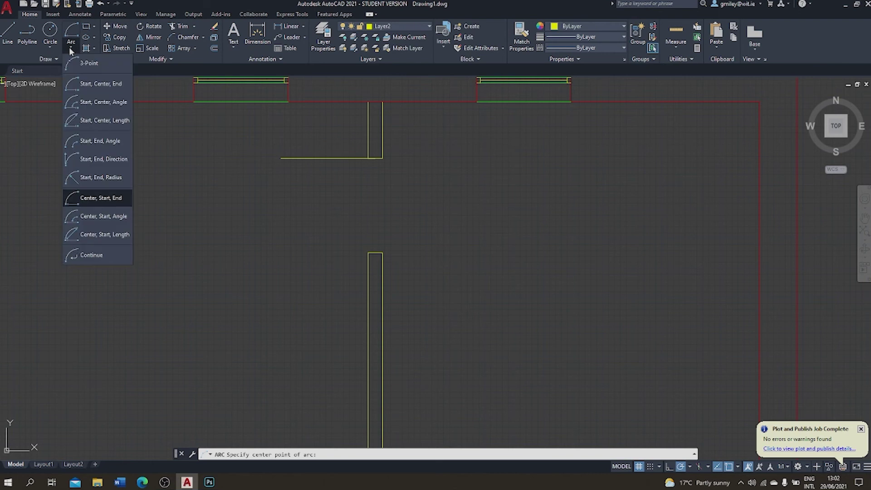
pyautogui.click(70, 48)
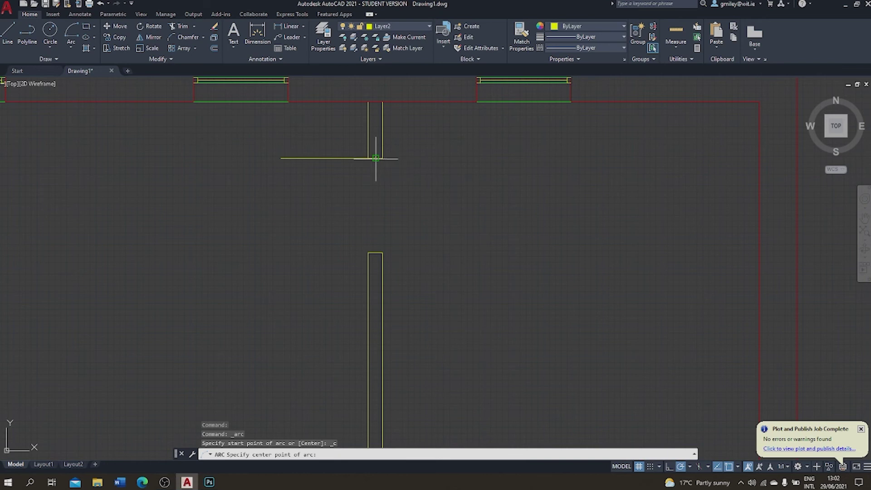
pyautogui.click(375, 157)
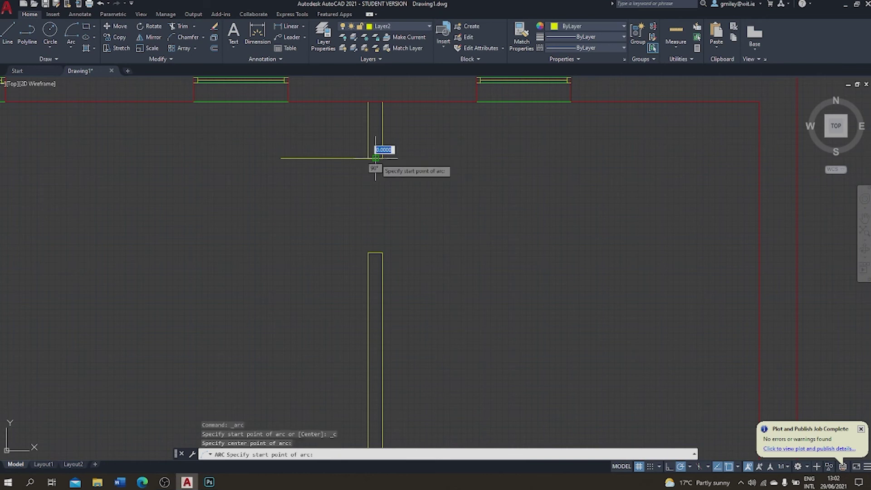
pyautogui.click(375, 252)
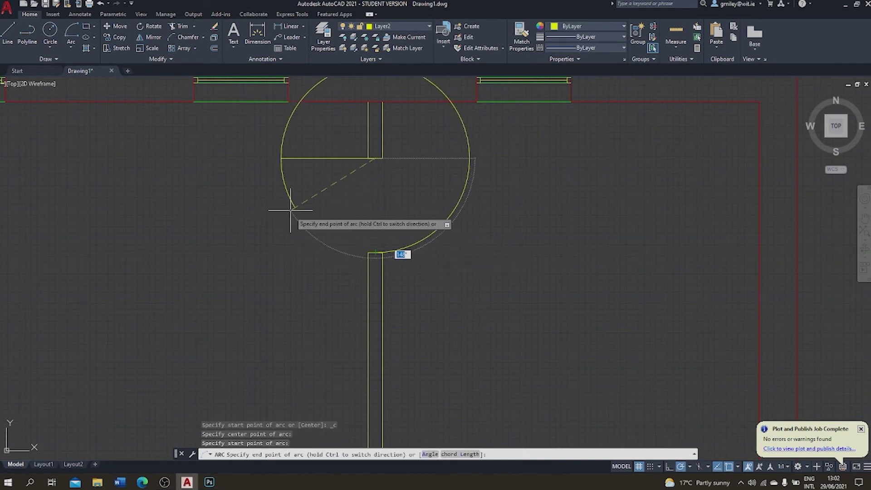
pyautogui.click(281, 158)
pyautogui.press('Escape')
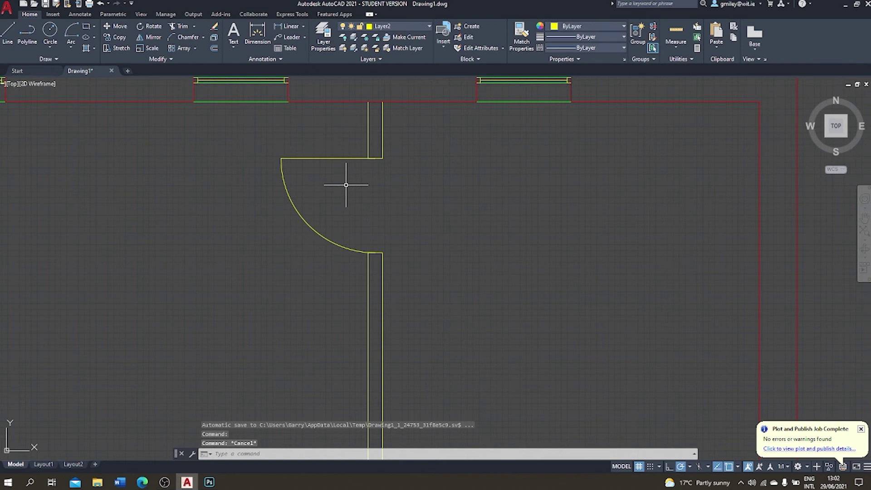
# - Move the partition door's swing arc to Layer3 and clear the selection
pyautogui.click(338, 192)
pyautogui.moveTo(314, 195)
pyautogui.mouseDown()
pyautogui.moveTo(260, 194)
pyautogui.moveTo(266, 190)
pyautogui.moveTo(236, 199)
pyautogui.mouseUp()
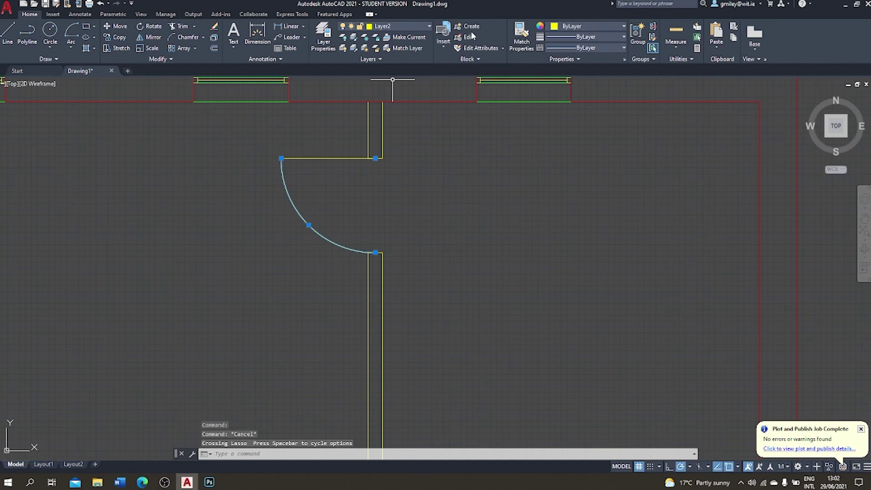
pyautogui.click(409, 25)
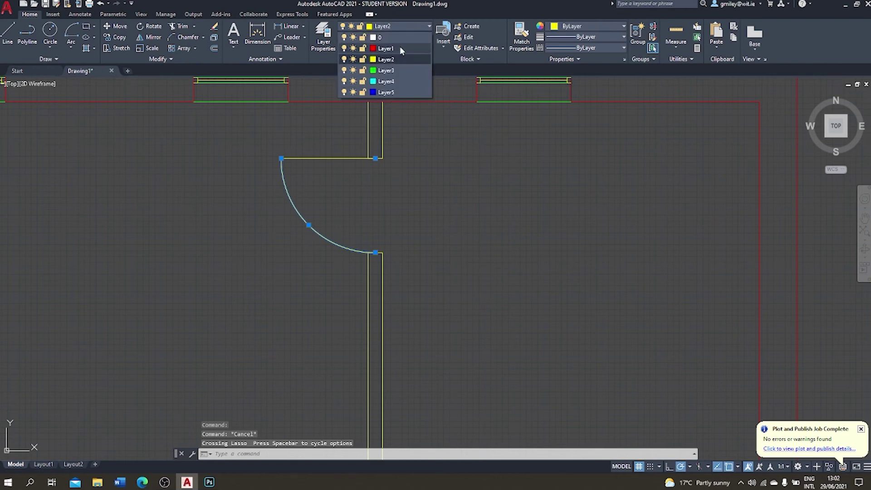
pyautogui.click(396, 70)
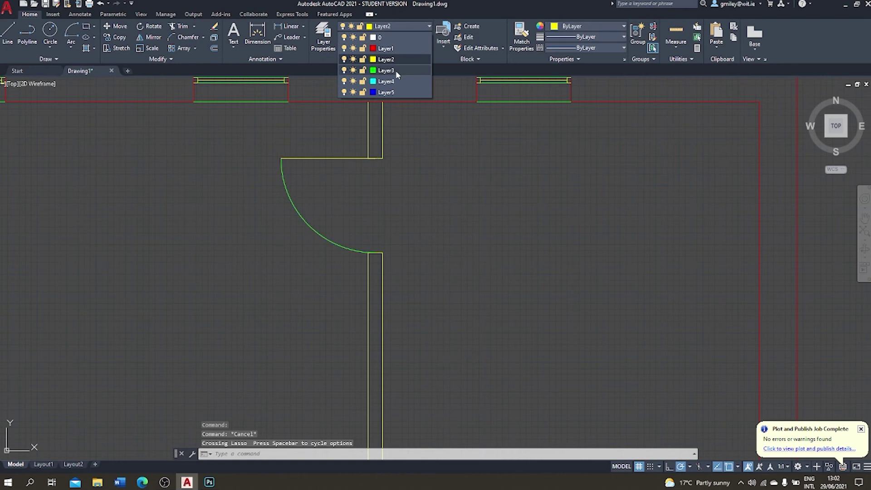
pyautogui.click(395, 70)
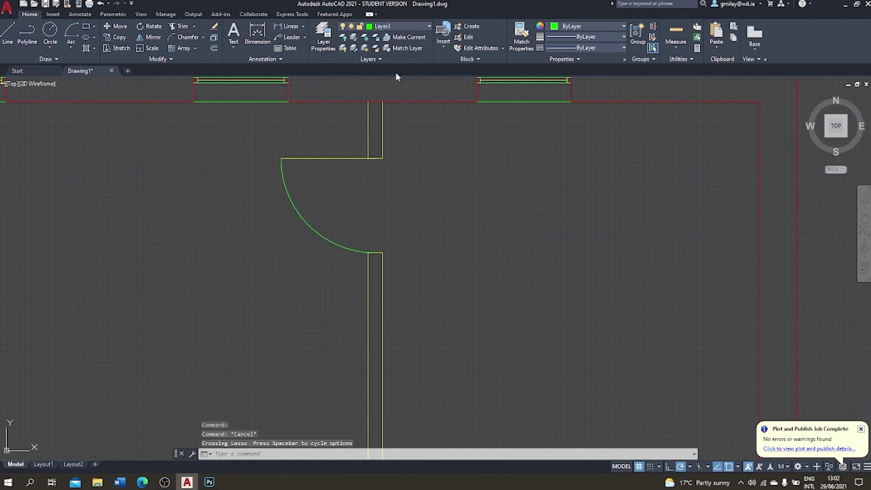
pyautogui.press('Escape')
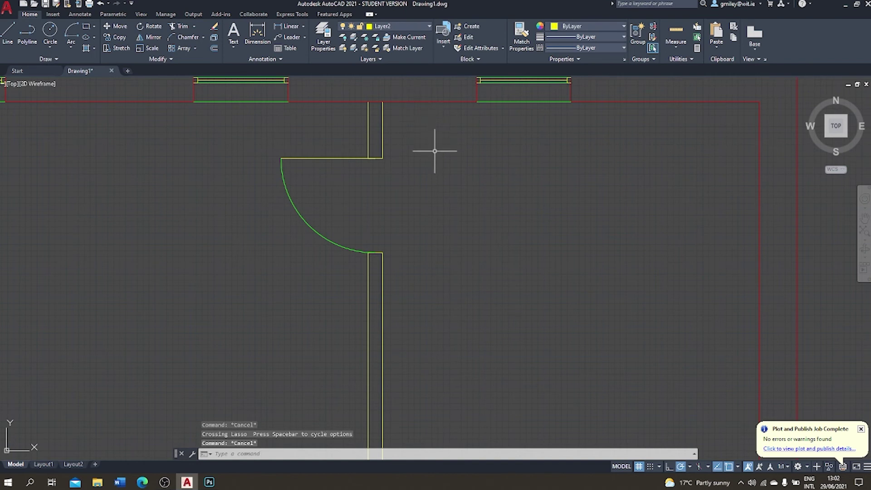
# - Make Layer4 current and draw a vertical line between the left inner corners of the leftmost lower and upper windows
pyautogui.scroll(-5, 434, 151)
pyautogui.moveTo(435, 145)
pyautogui.mouseDown(button='middle')
pyautogui.moveTo(404, 121)
pyautogui.moveTo(408, 158)
pyautogui.mouseUp(button='middle')
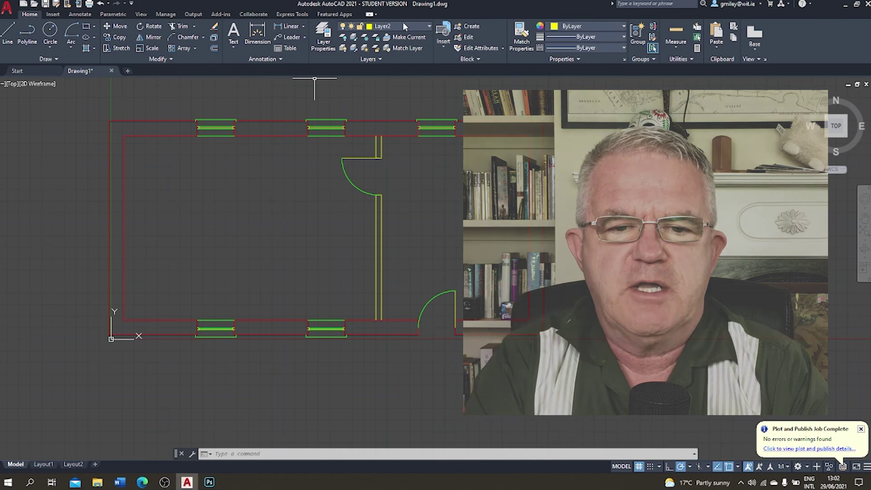
pyautogui.click(403, 26)
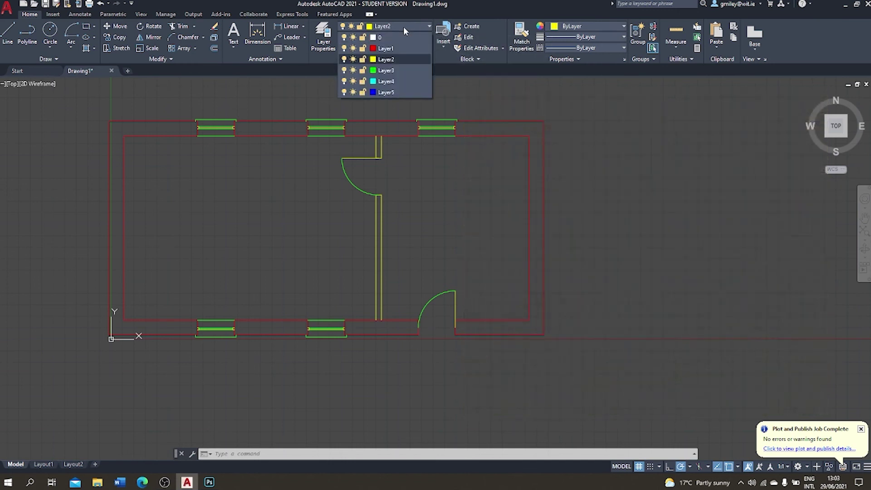
pyautogui.click(386, 81)
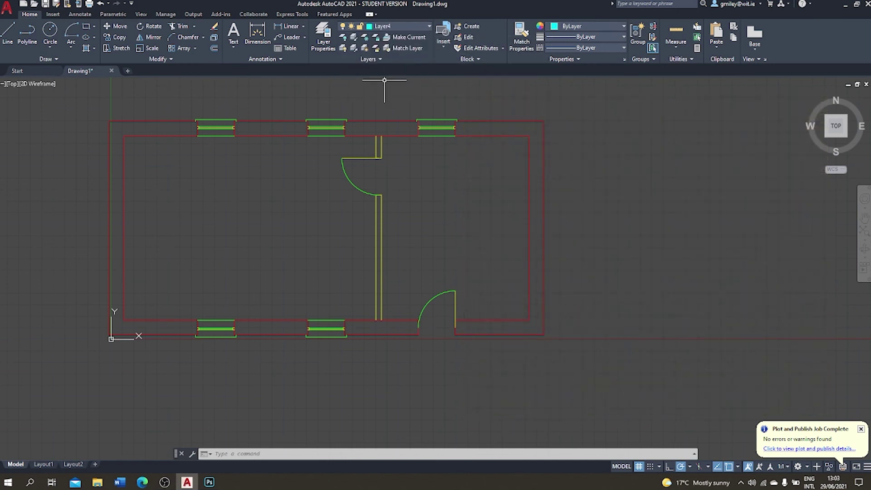
pyautogui.click(8, 38)
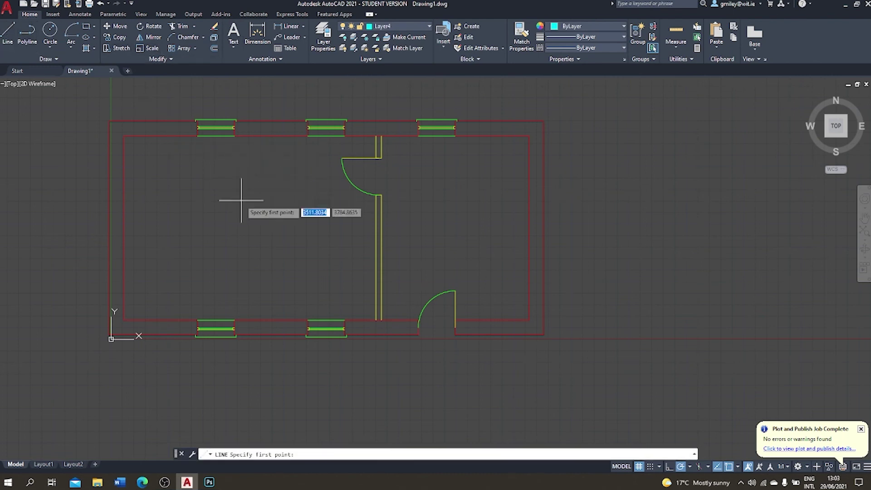
pyautogui.click(198, 320)
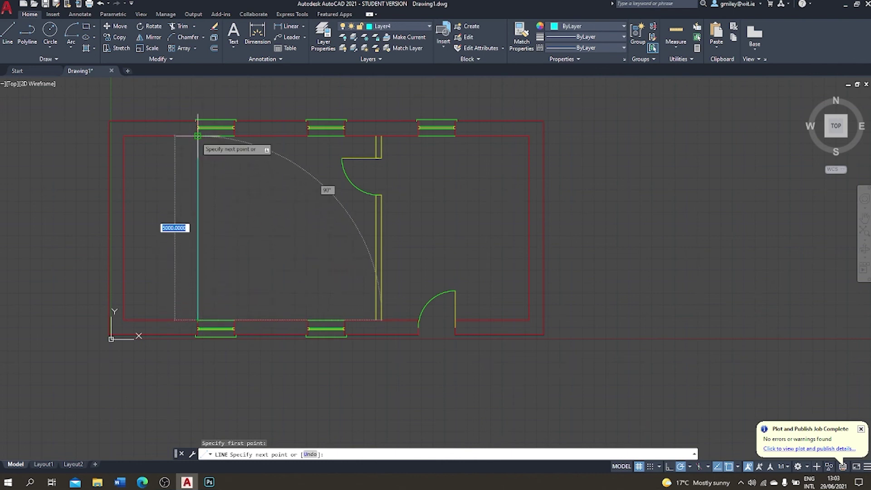
pyautogui.click(198, 136)
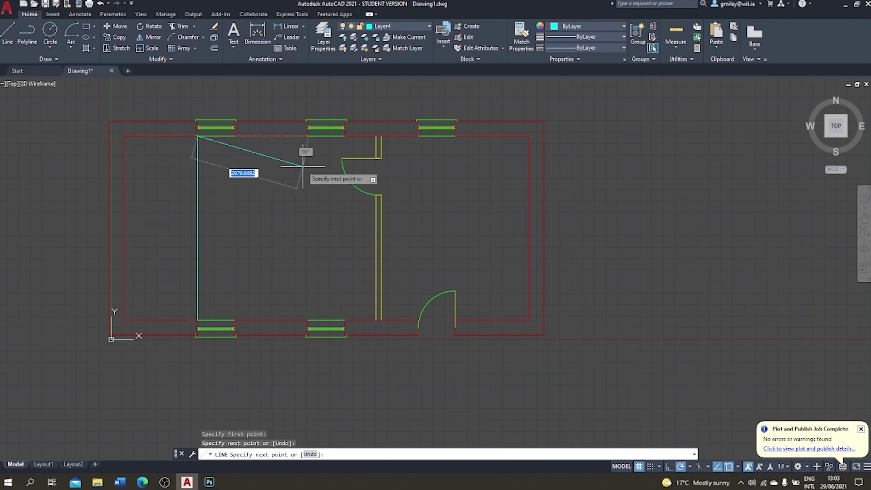
pyautogui.press('Escape')
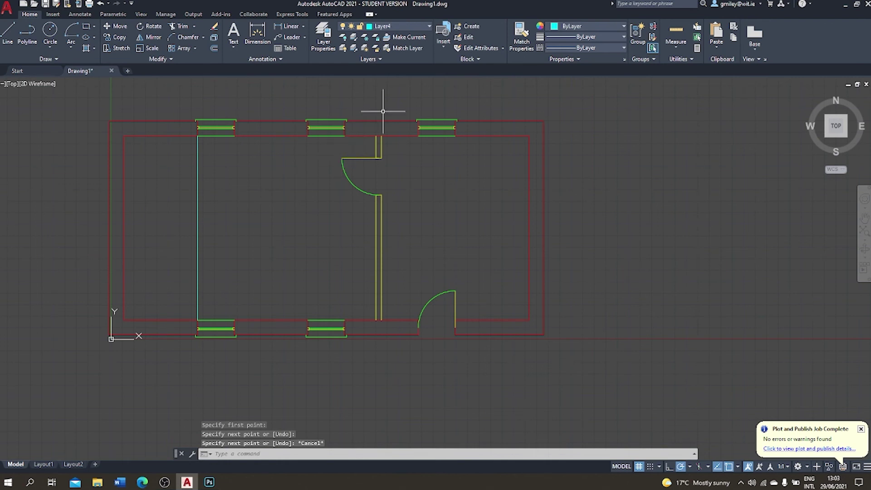
# - On Layer3, draw a line 600 to the right from the lower partition's upper right corner, continuing down to the lower wall's inner face
pyautogui.click(411, 27)
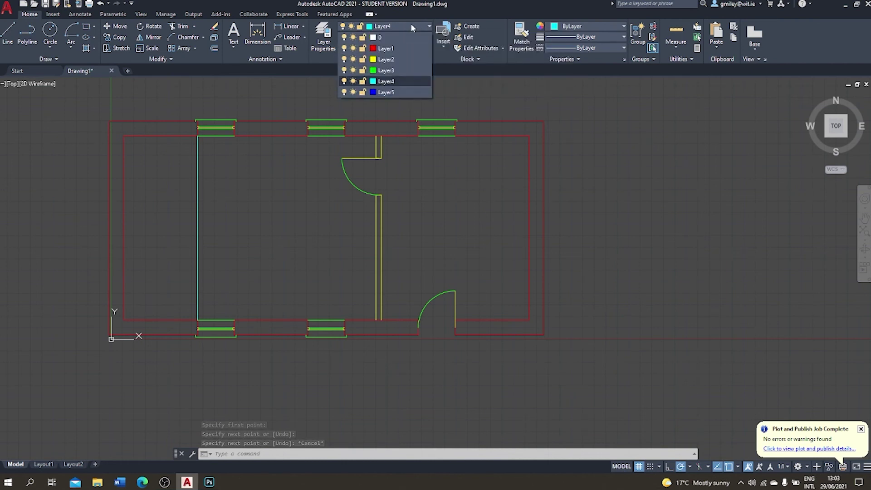
pyautogui.click(396, 71)
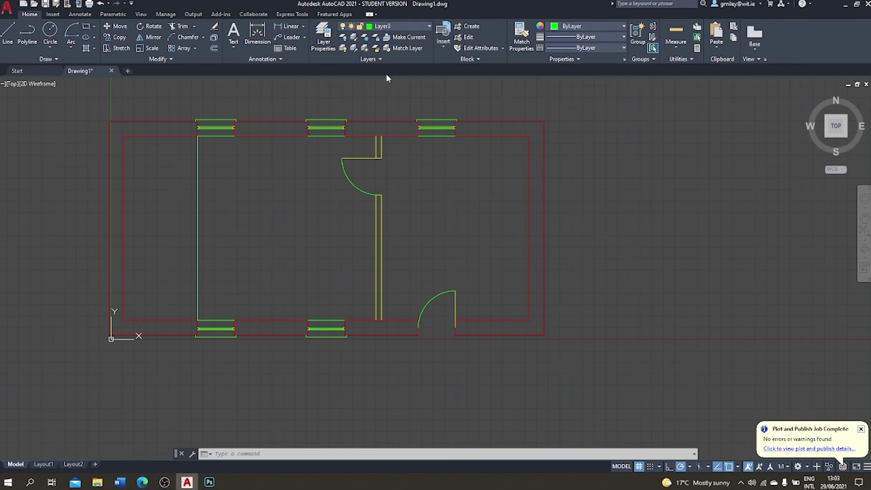
pyautogui.click(7, 34)
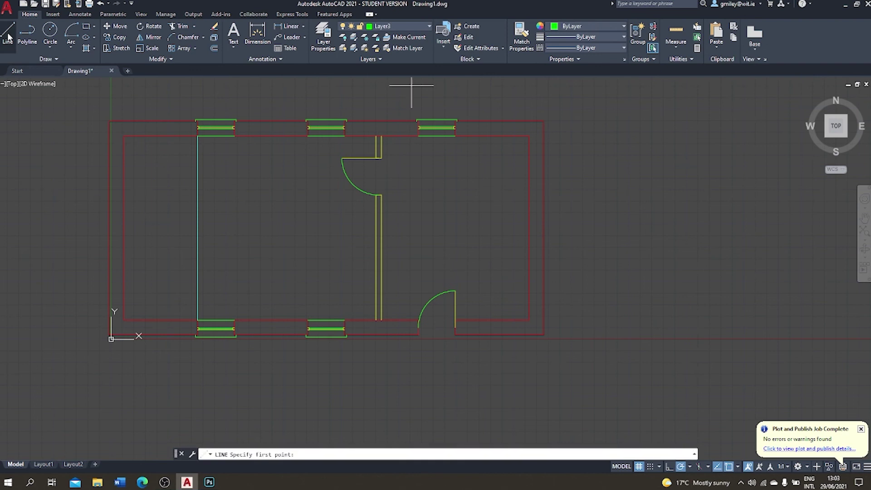
pyautogui.click(382, 195)
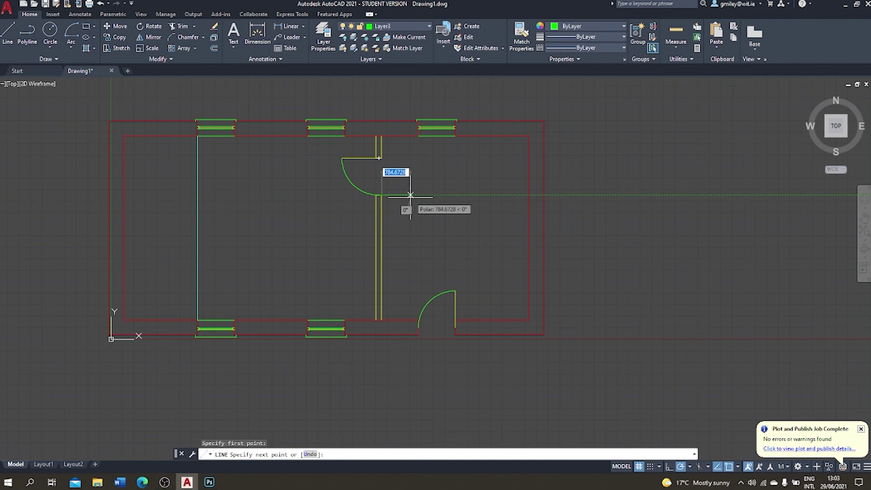
pyautogui.write('600')
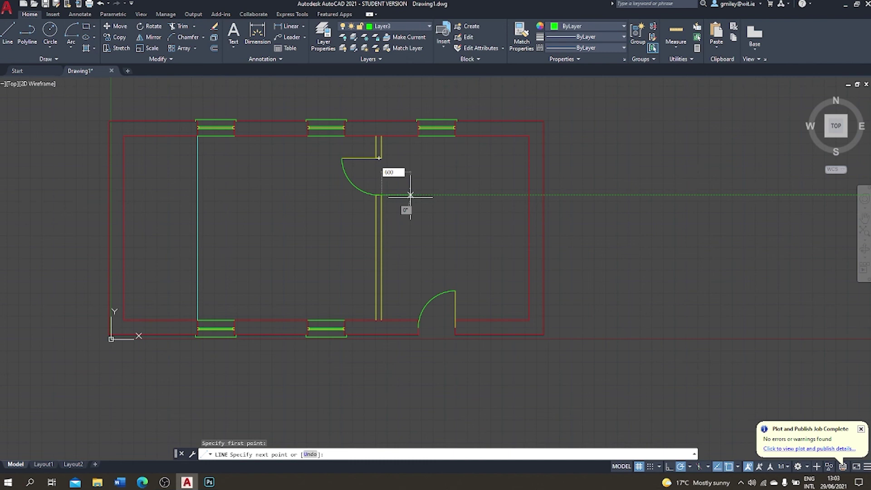
pyautogui.press('Return')
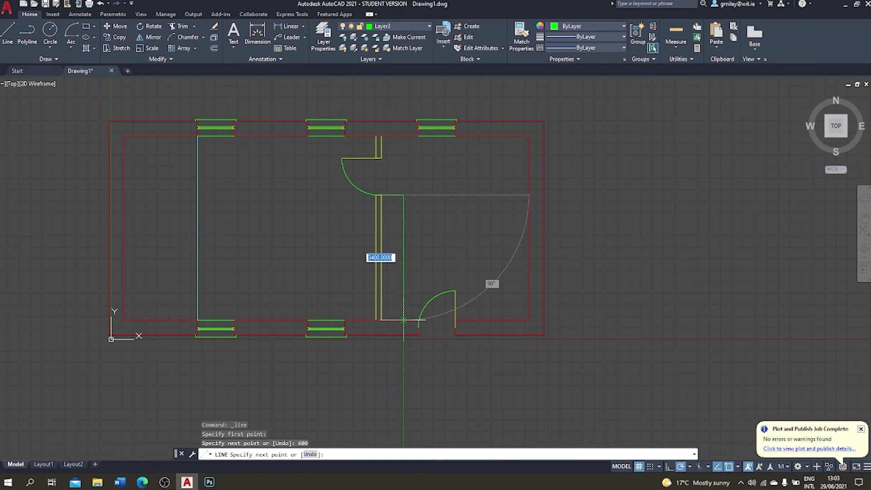
pyautogui.click(404, 320)
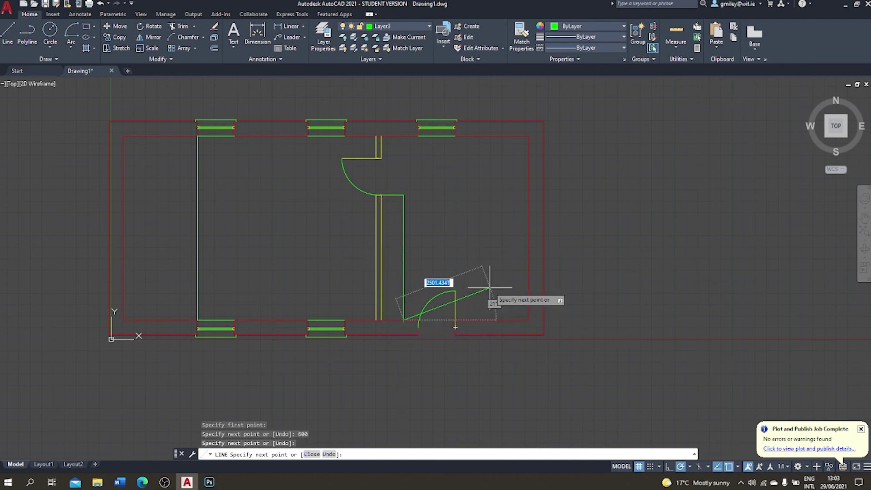
pyautogui.press('Escape')
# - On Layer5, draw a closed four-line box about 556 wide between the partition and the strip's outer line, in the strip's upper part
pyautogui.scroll(4, 467, 257)
pyautogui.moveTo(467, 258); pyautogui.dragTo(522, 228, button='middle')
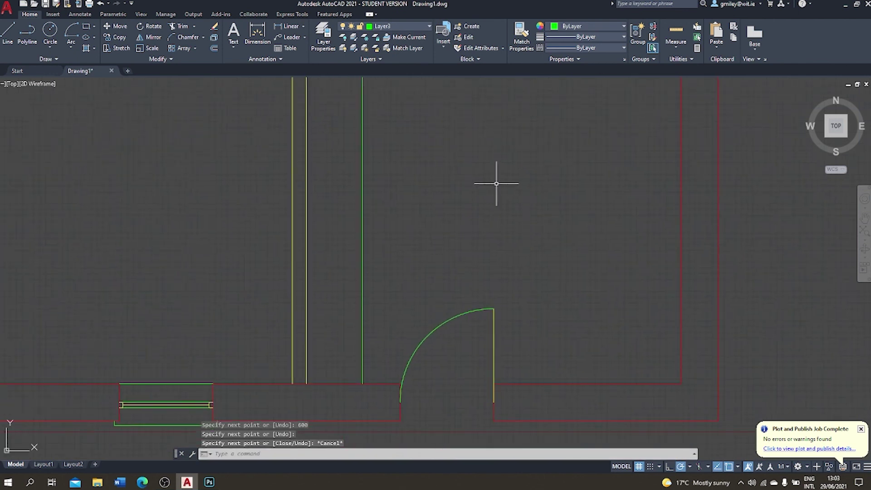
pyautogui.scroll(2, 461, 179)
pyautogui.moveTo(461, 179)
pyautogui.mouseDown(button='middle')
pyautogui.moveTo(488, 186)
pyautogui.moveTo(517, 231)
pyautogui.moveTo(511, 291)
pyautogui.mouseUp(button='middle')
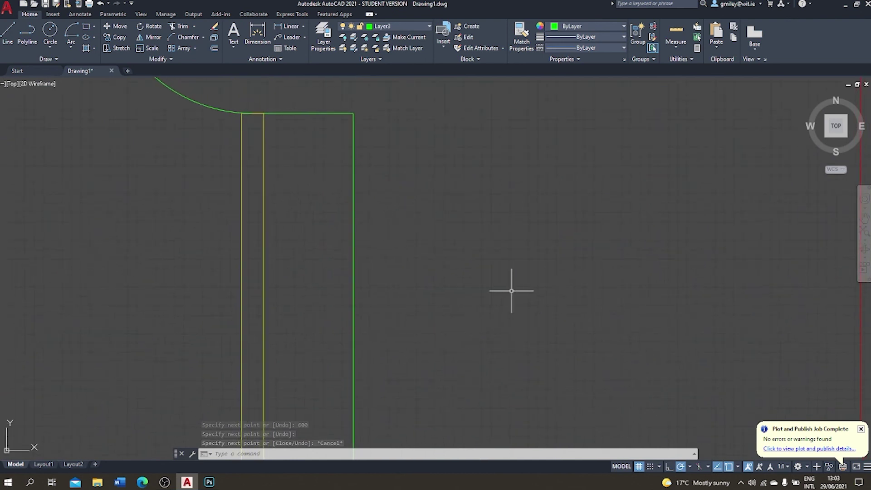
pyautogui.click(415, 27)
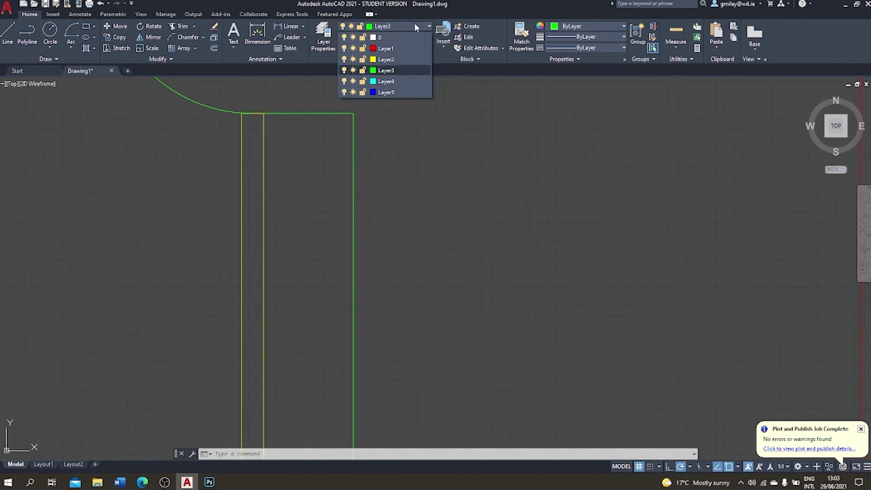
pyautogui.click(386, 93)
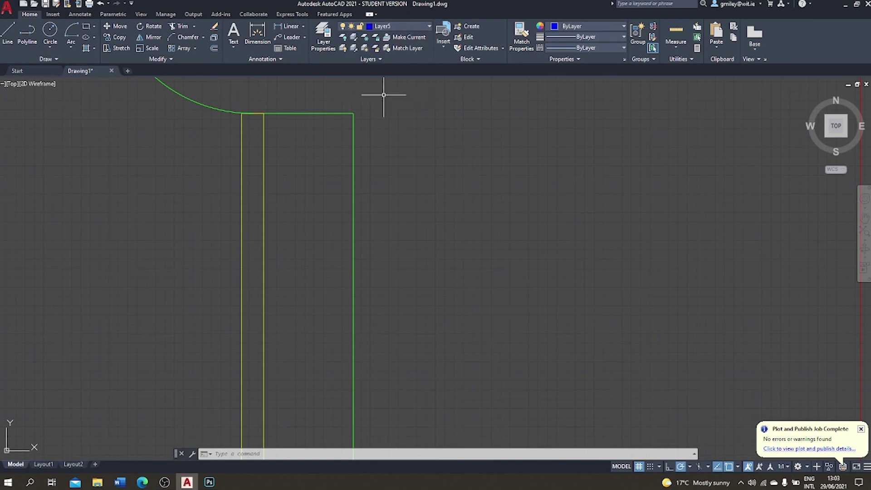
pyautogui.click(8, 33)
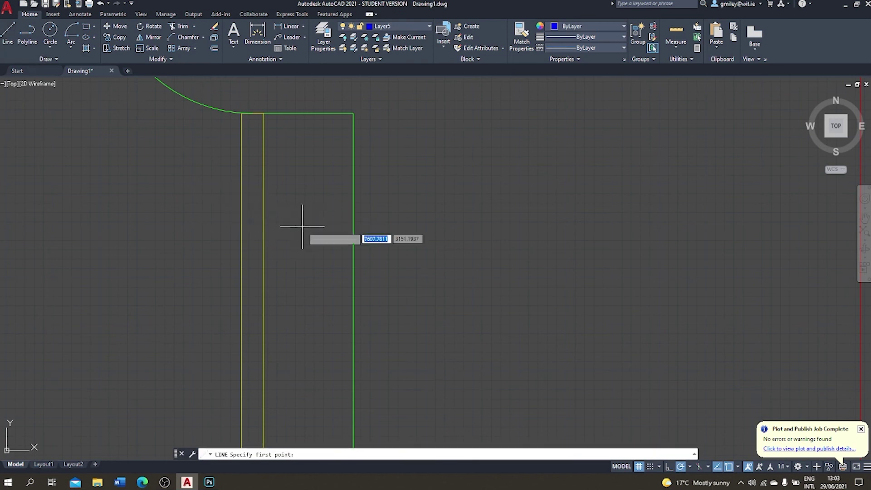
pyautogui.scroll(4, 281, 210)
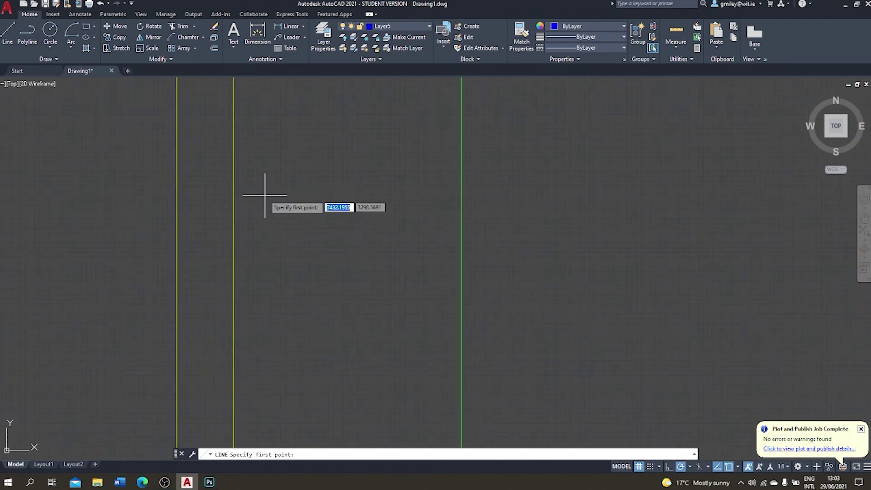
pyautogui.click(242, 177)
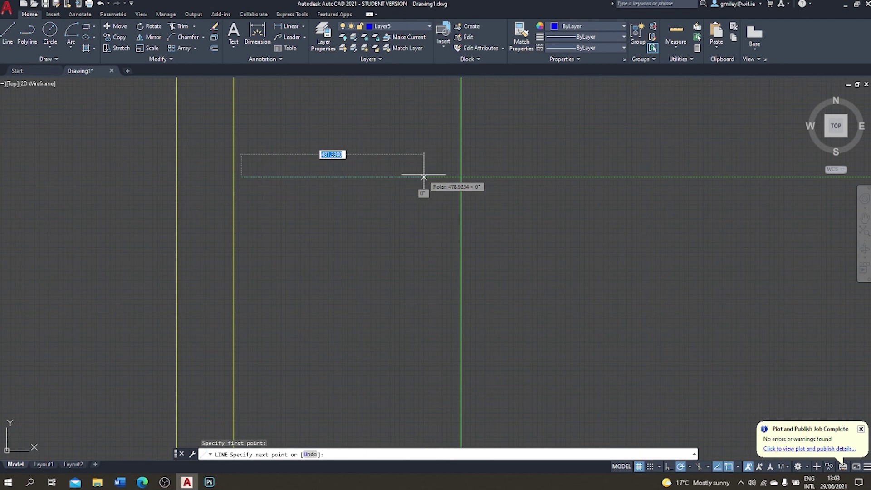
pyautogui.click(452, 177)
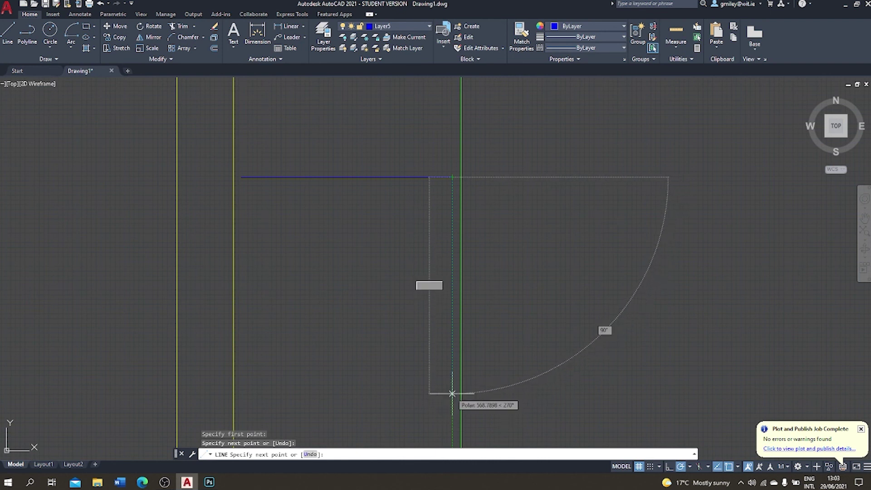
pyautogui.click(452, 400)
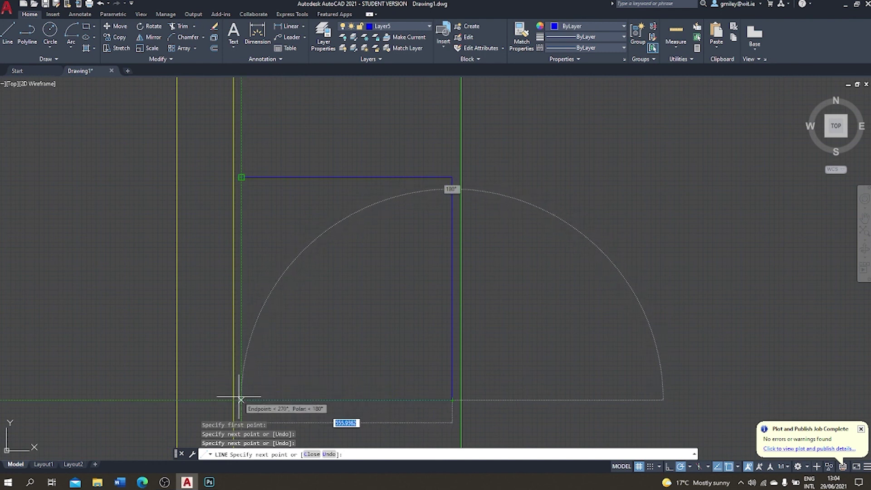
pyautogui.click(240, 399)
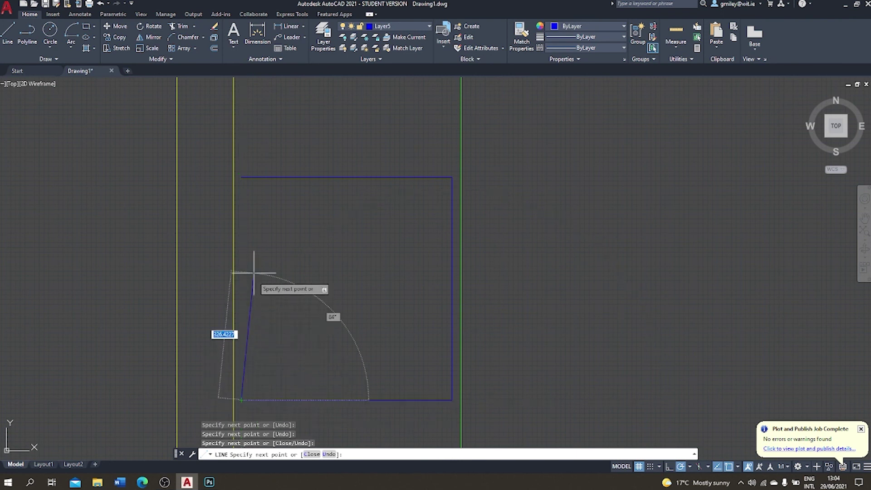
pyautogui.click(241, 177)
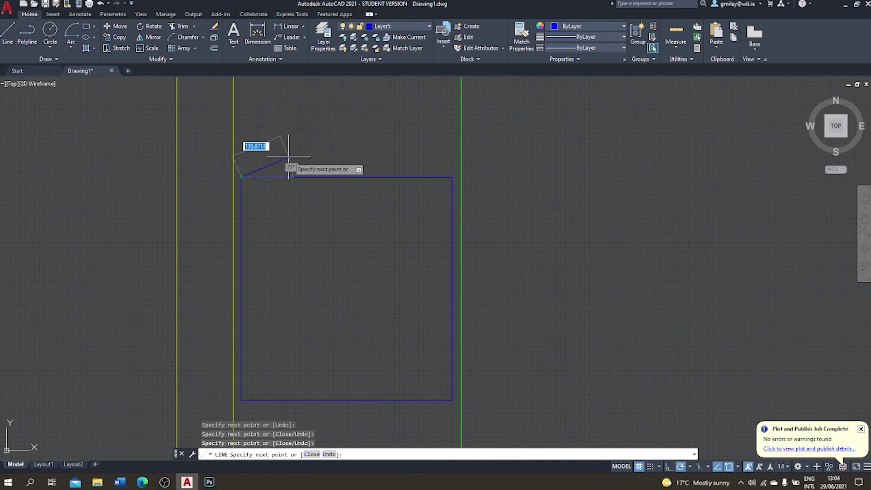
pyautogui.press('Escape')
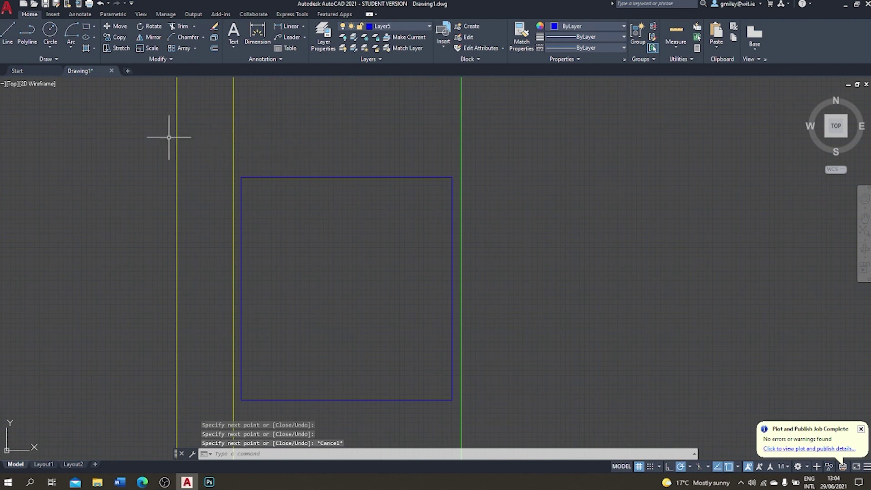
# - Draw a diagonal line across the box from its lower left corner to its upper right corner
pyautogui.click(8, 34)
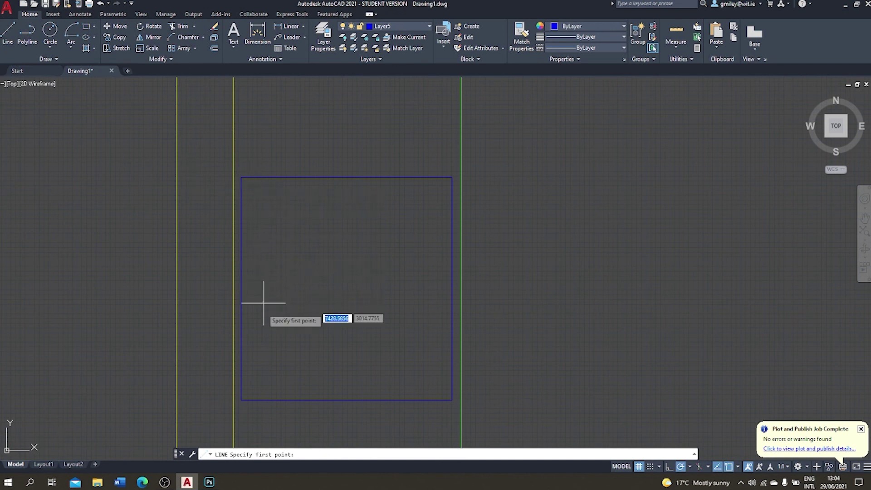
pyautogui.click(241, 400)
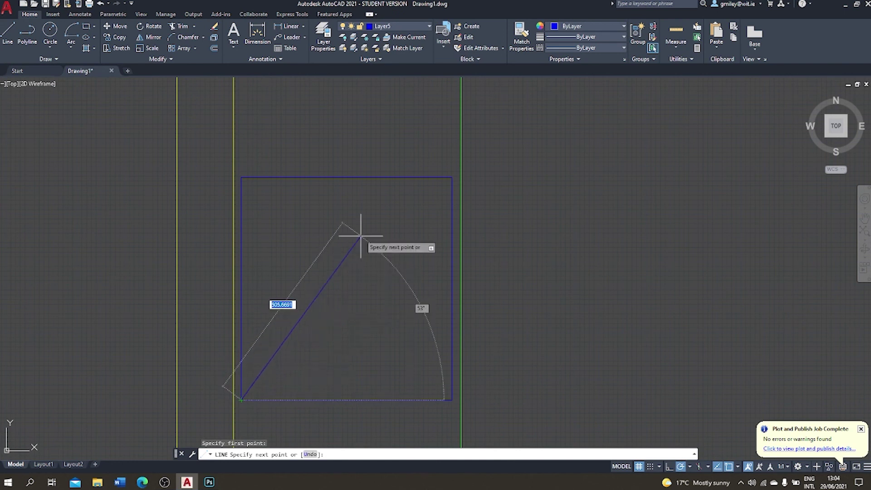
pyautogui.click(452, 177)
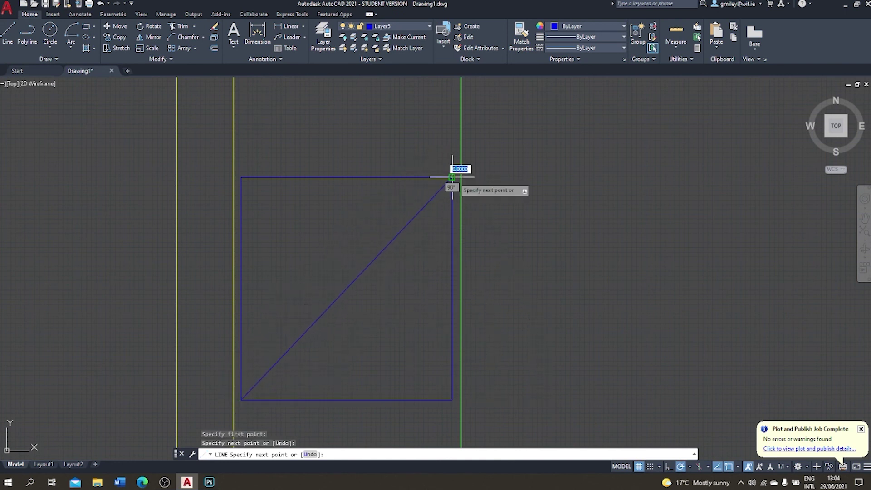
pyautogui.press('Escape')
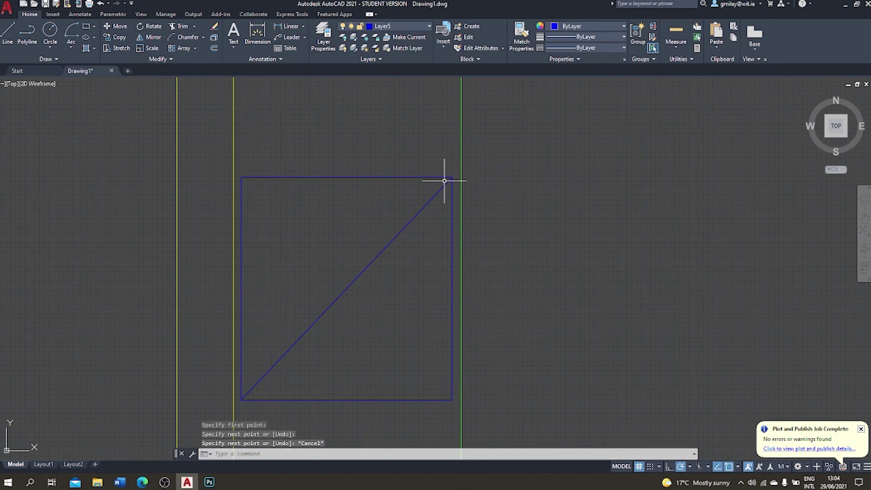
# - Start a plot with the tutorial page setup and define its plot window around the whole floor plan
pyautogui.scroll(-7, 445, 182)
pyautogui.moveTo(445, 184); pyautogui.dragTo(388, 164, button='middle')
pyautogui.scroll(-3, 388, 165)
pyautogui.scroll(-2, 388, 164)
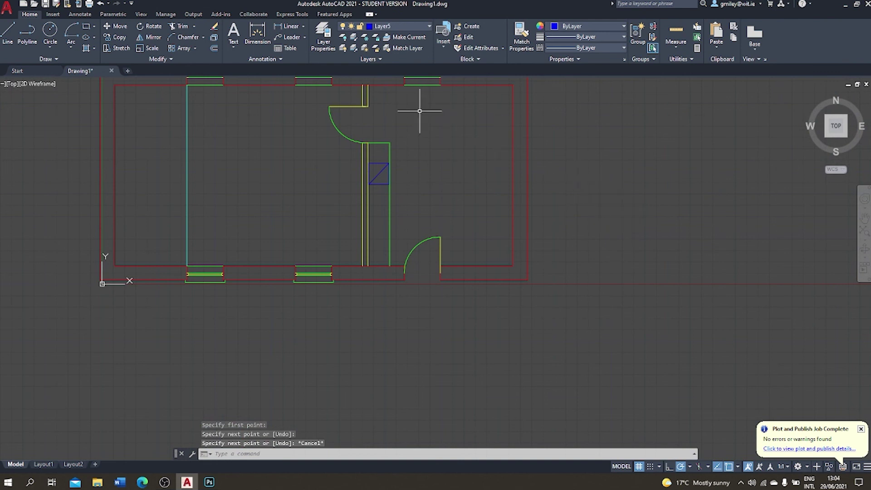
pyautogui.moveTo(428, 140); pyautogui.dragTo(426, 183, button='middle')
pyautogui.scroll(3, 428, 177)
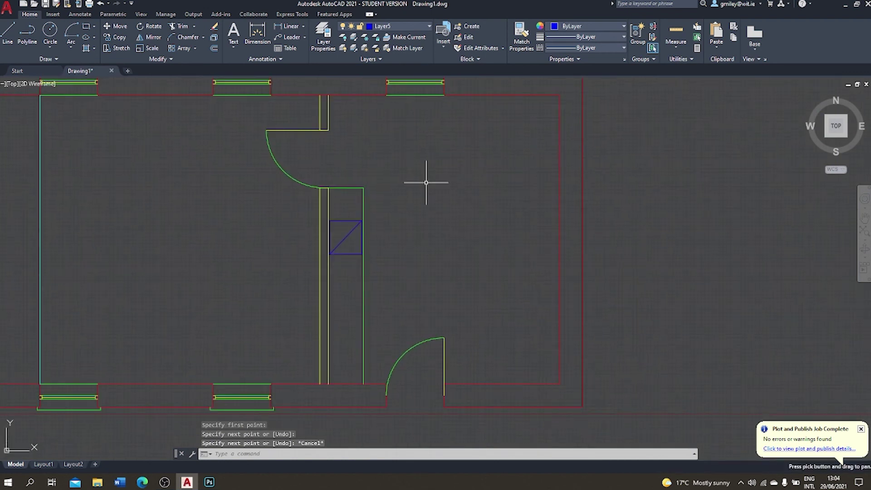
pyautogui.scroll(-3, 435, 182)
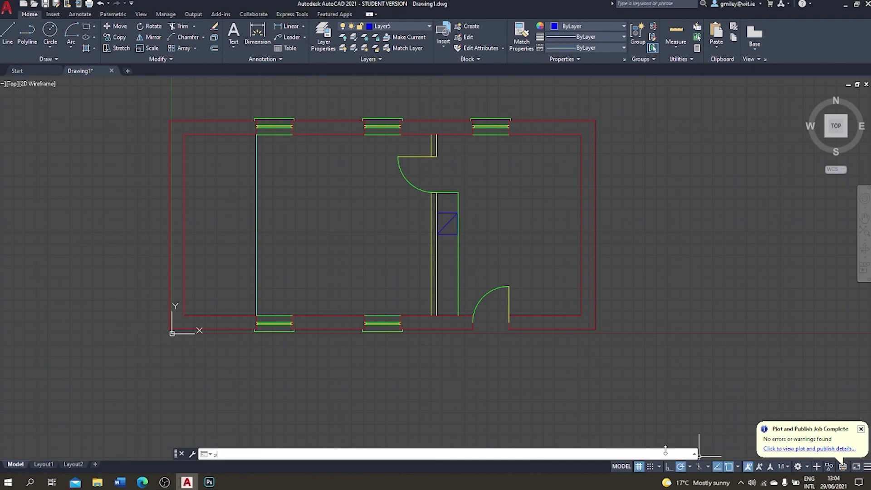
pyautogui.write('t')
pyautogui.press('Return')
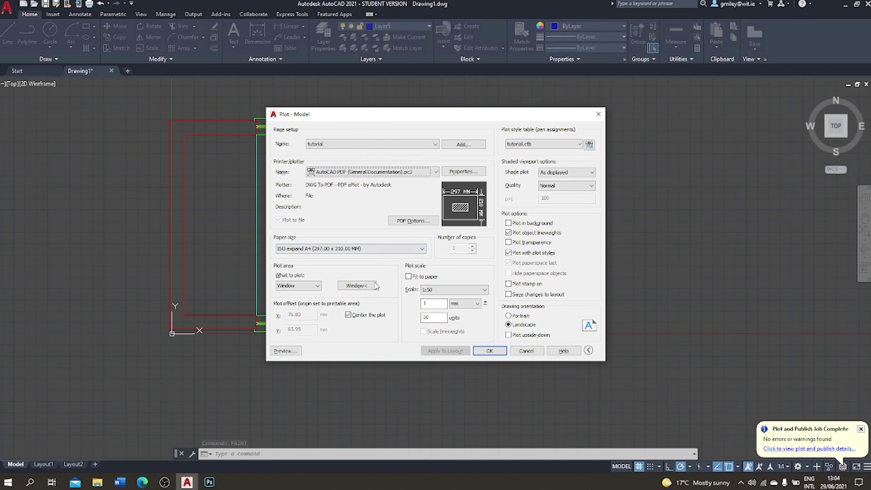
pyautogui.click(357, 286)
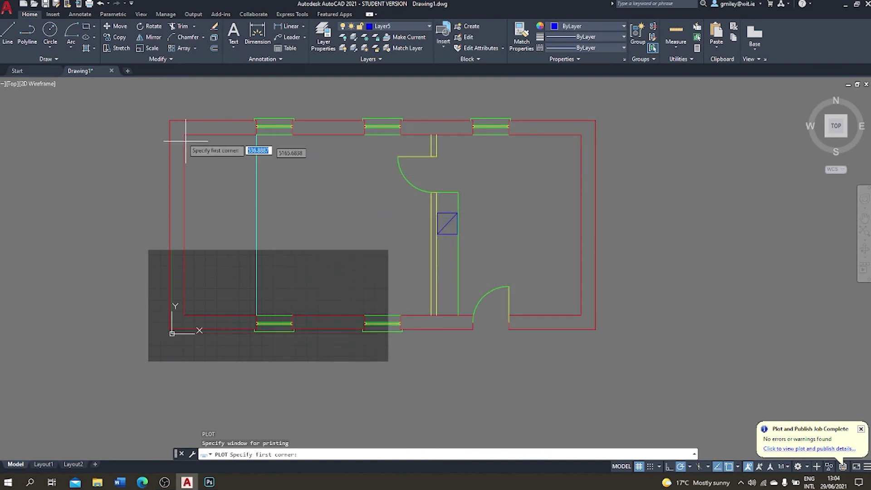
pyautogui.click(142, 97)
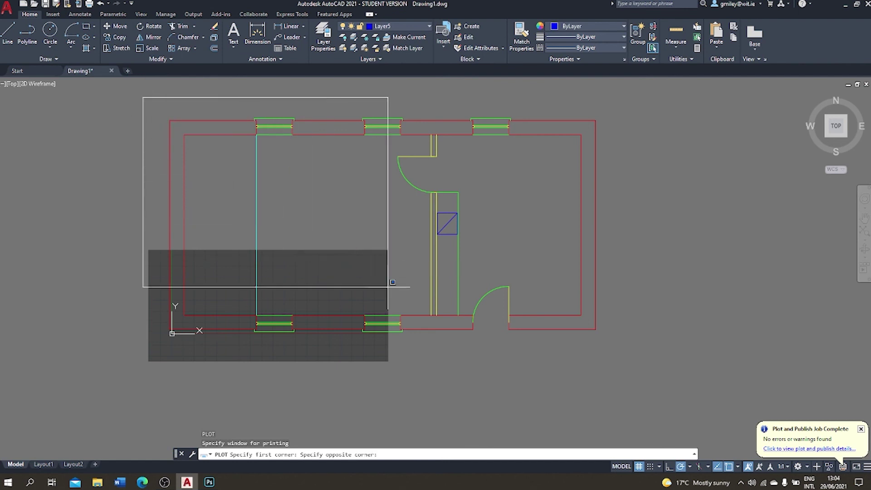
pyautogui.click(617, 372)
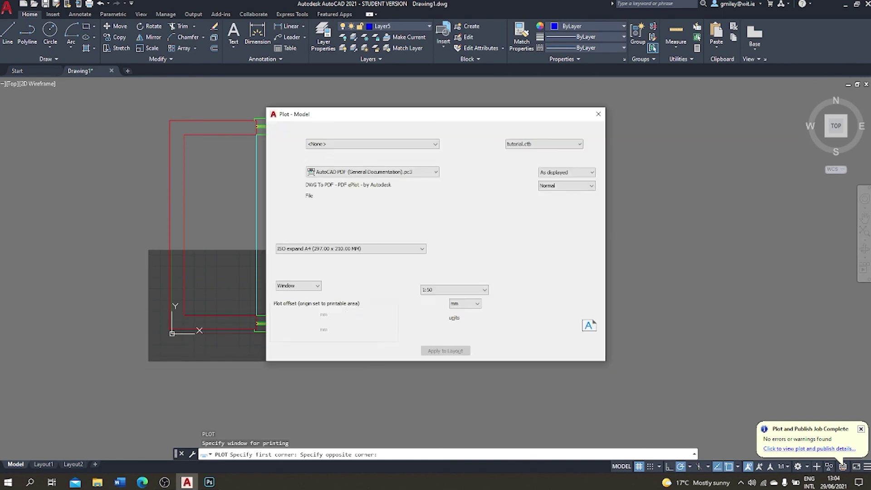
# - Preview the 1:50 plot despite the annotation scale mismatch, and inspect the line types and weights around the partition strip
pyautogui.click(292, 355)
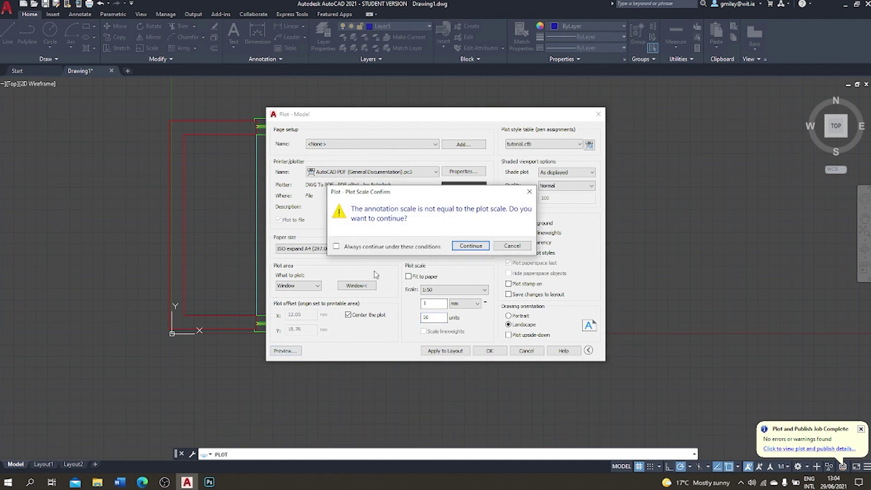
pyautogui.click(469, 245)
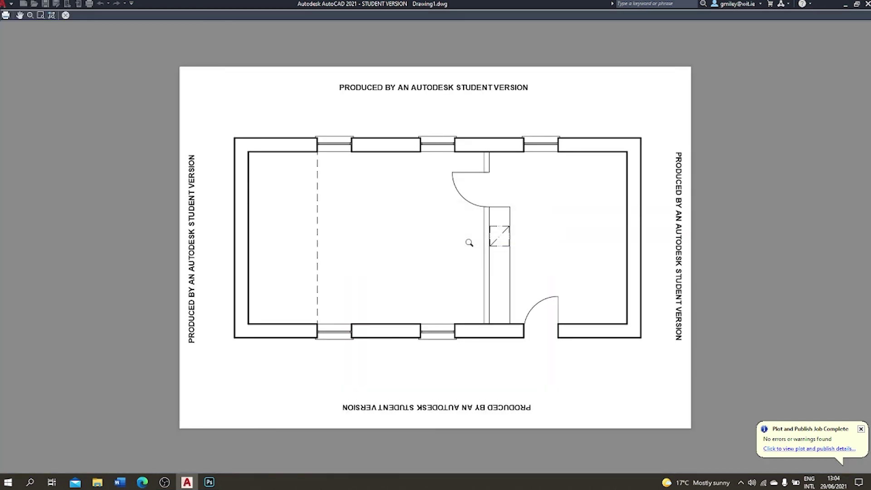
pyautogui.scroll(2, 527, 293)
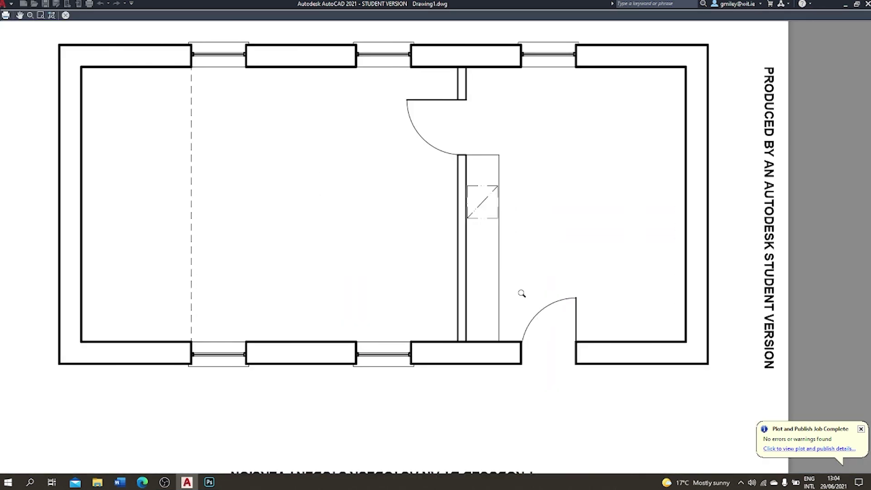
pyautogui.scroll(2, 521, 293)
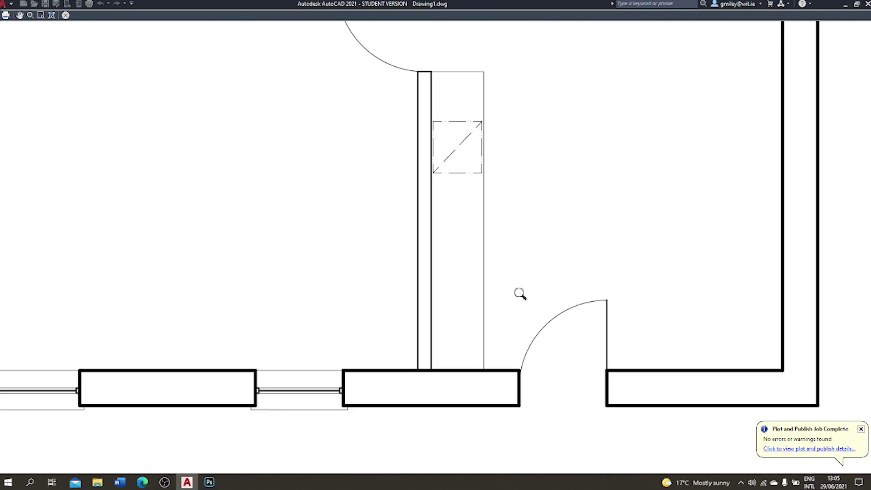
pyautogui.scroll(-2, 521, 294)
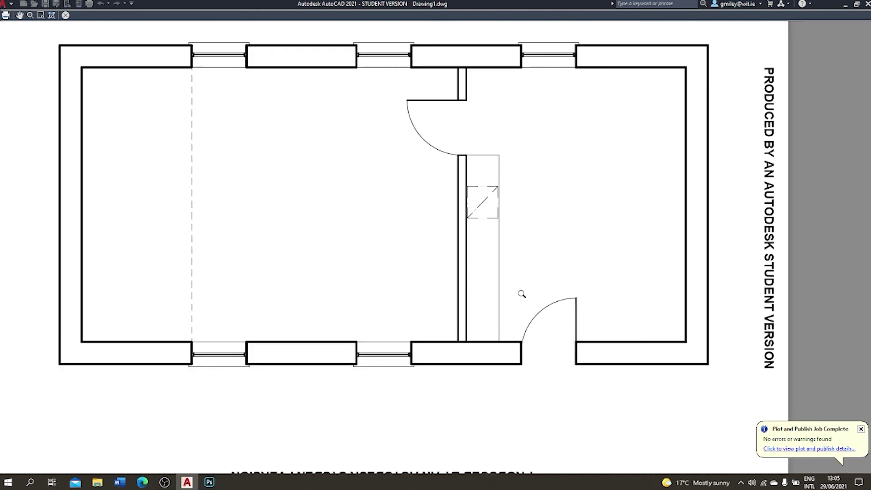
pyautogui.press('Escape')
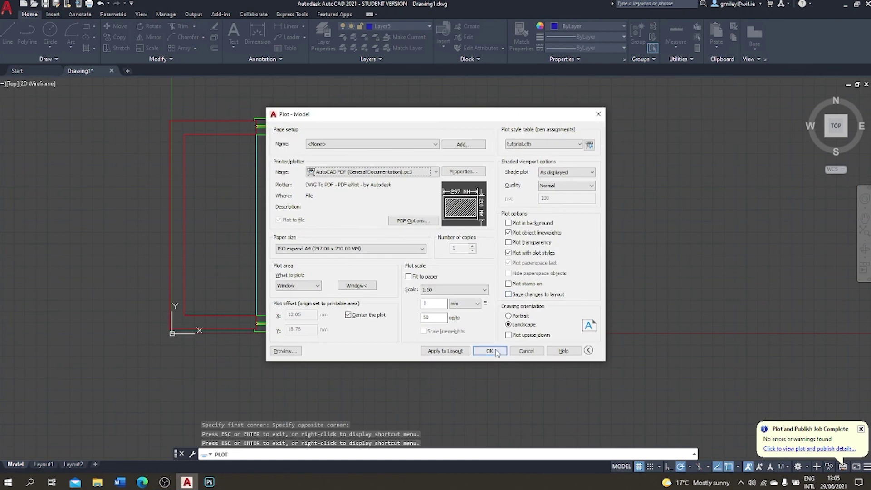
# - Plot the drawing to a PDF named "tutorial 2" on the Desktop, continuing past the annotation scale mismatch
pyautogui.click(490, 351)
pyautogui.click(470, 246)
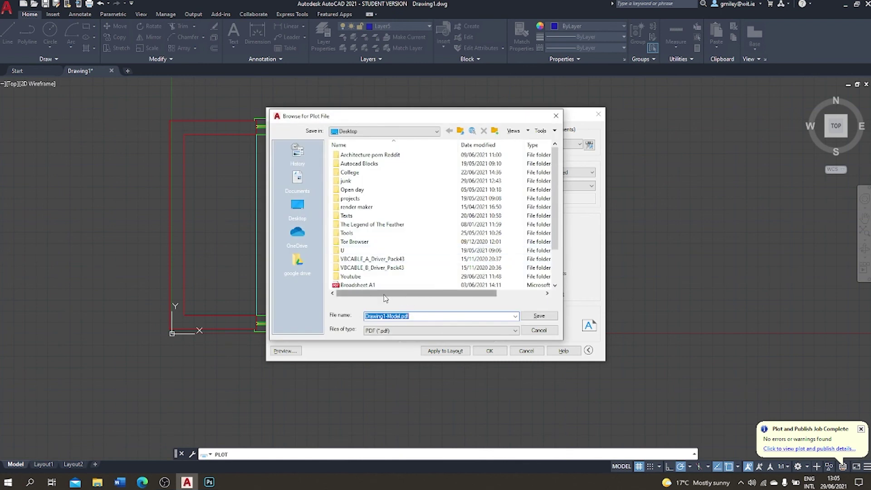
pyautogui.scroll(-2, 429, 281)
pyautogui.click(357, 270)
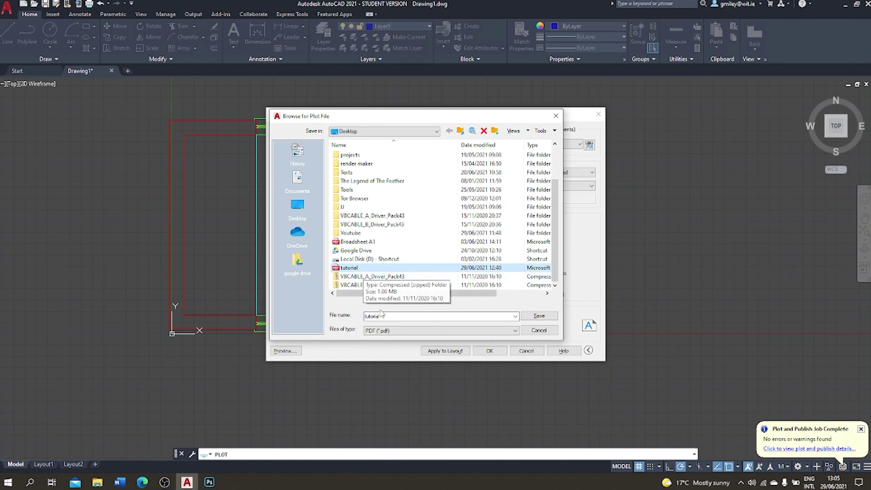
pyautogui.click(396, 314)
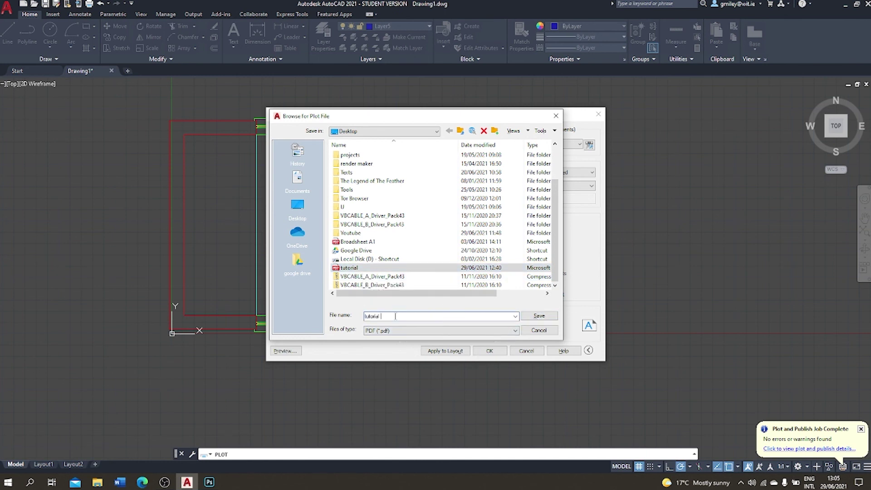
pyautogui.write('2')
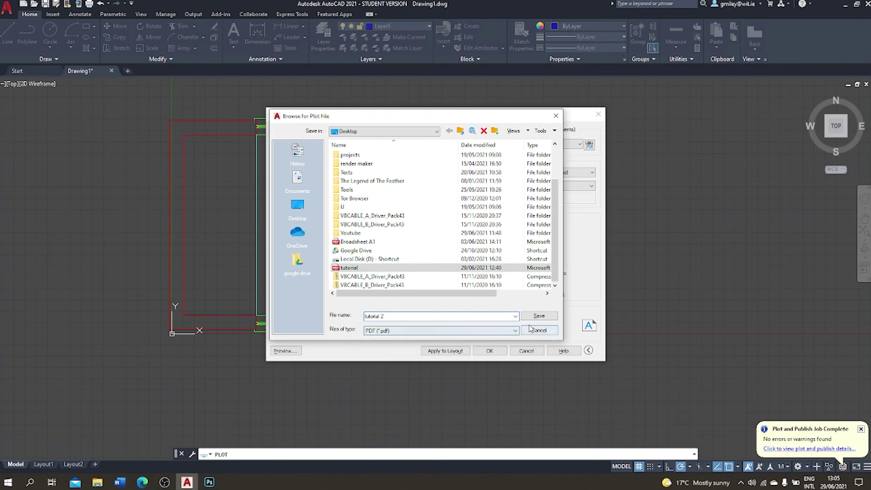
pyautogui.click(539, 315)
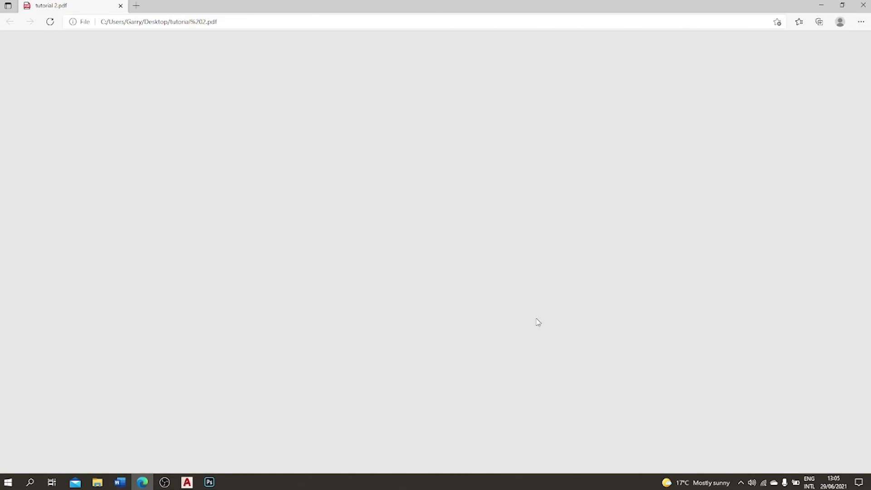